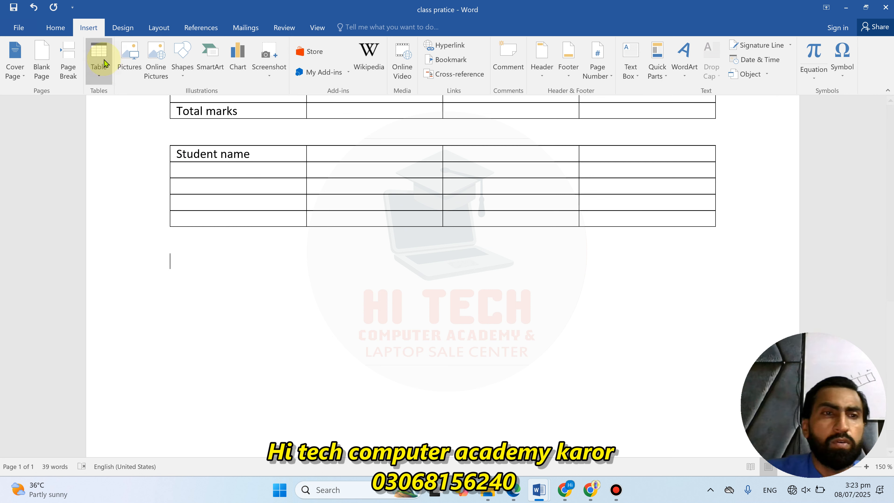
Insert a table with three columns and three rows below the existing tables
{"action": "left_click", "coordinate": [98, 75]}
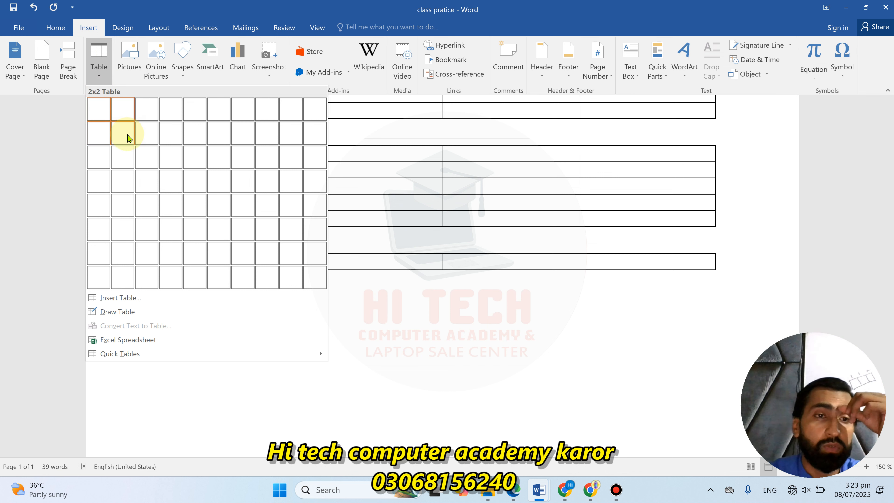
{"action": "left_click", "coordinate": [140, 156]}
Try to move the new table's first row below its last row, and undo the move
{"action": "left_click_drag", "start_coordinate": [238, 266], "coordinate": [405, 265]}
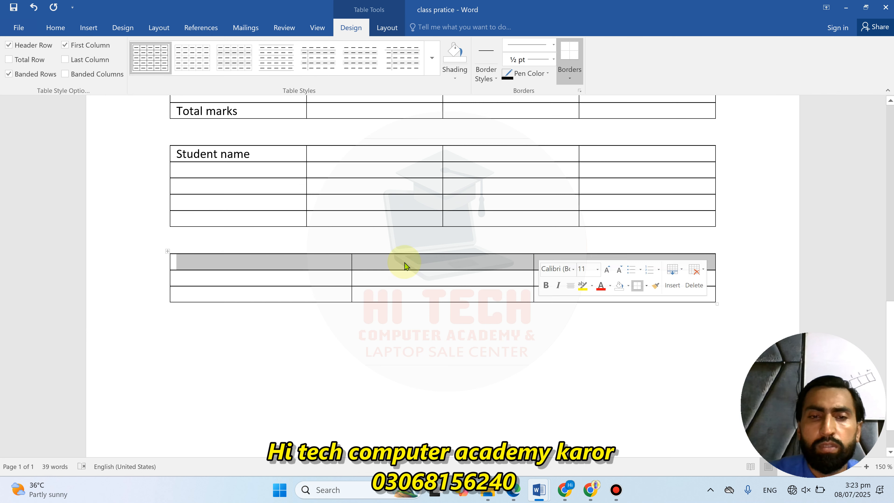
{"action": "left_click_drag", "start_coordinate": [275, 268], "coordinate": [294, 312]}
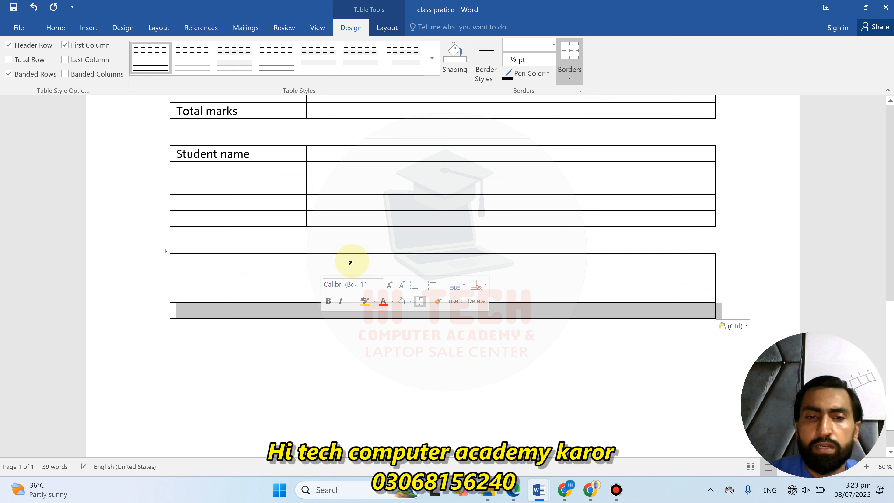
{"action": "left_click", "coordinate": [271, 275]}
{"action": "key", "text": "ctrl+z"}
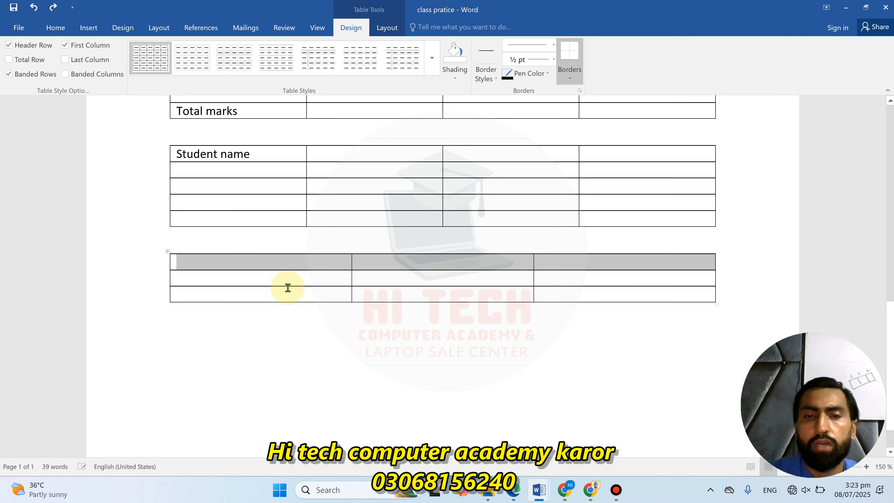
Insert a table with four columns and four rows below the three-column table, specifying its size numerically
{"action": "left_click", "coordinate": [282, 330]}
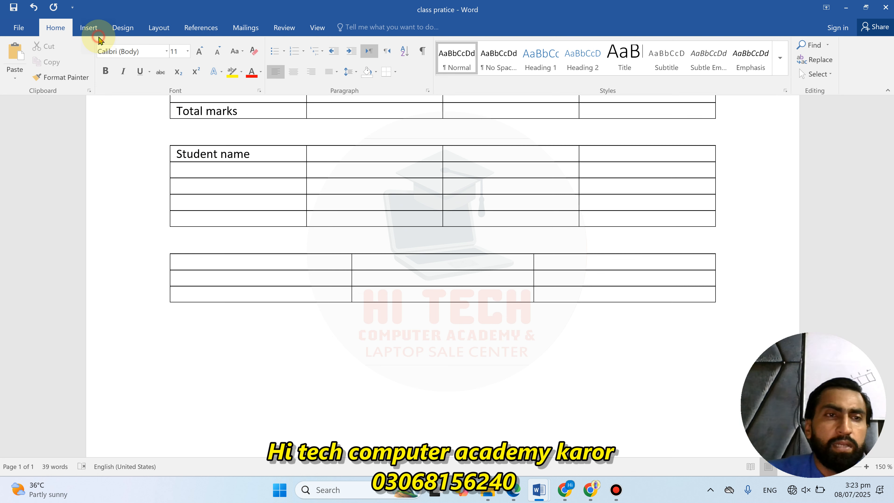
{"action": "left_click", "coordinate": [90, 29]}
{"action": "left_click", "coordinate": [94, 74]}
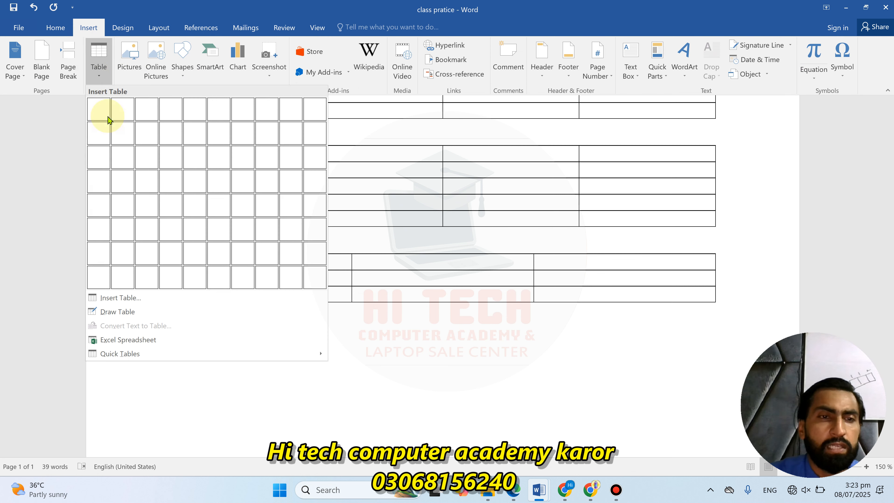
{"action": "left_click", "coordinate": [117, 303]}
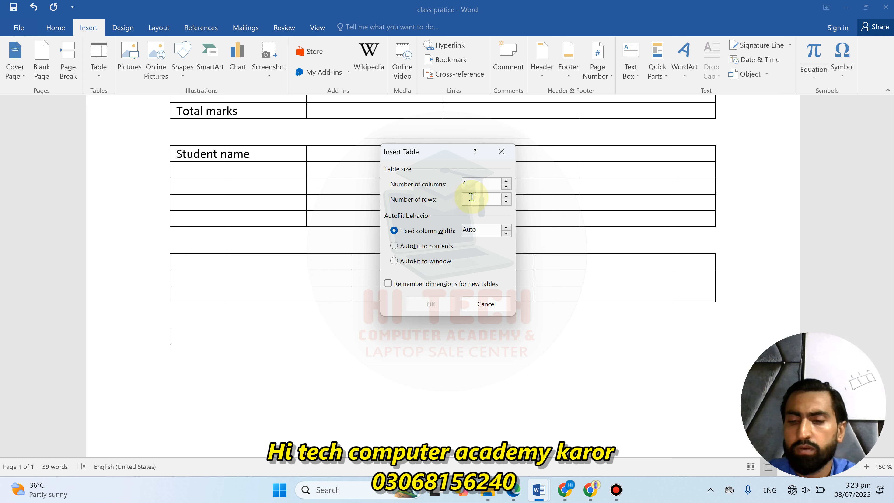
{"action": "left_click", "coordinate": [422, 310]}
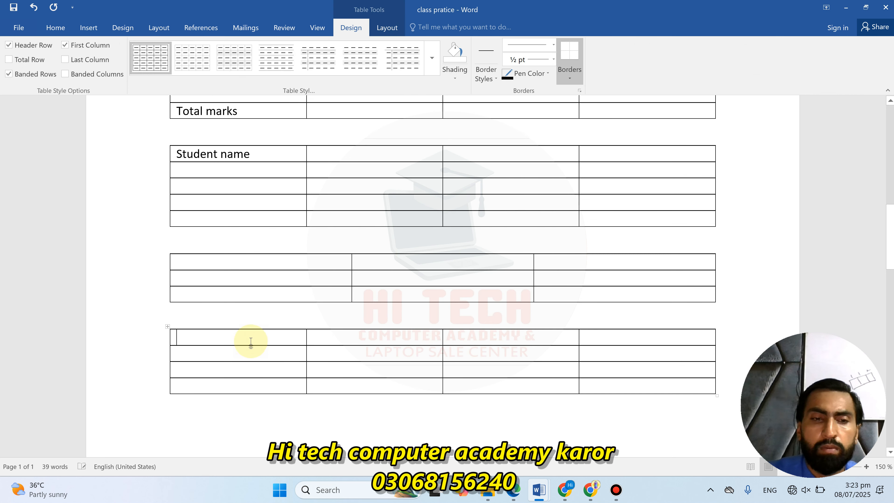
Highlight the first and second columns of the new four-column table one after the other
{"action": "left_click_drag", "start_coordinate": [250, 349], "coordinate": [245, 384]}
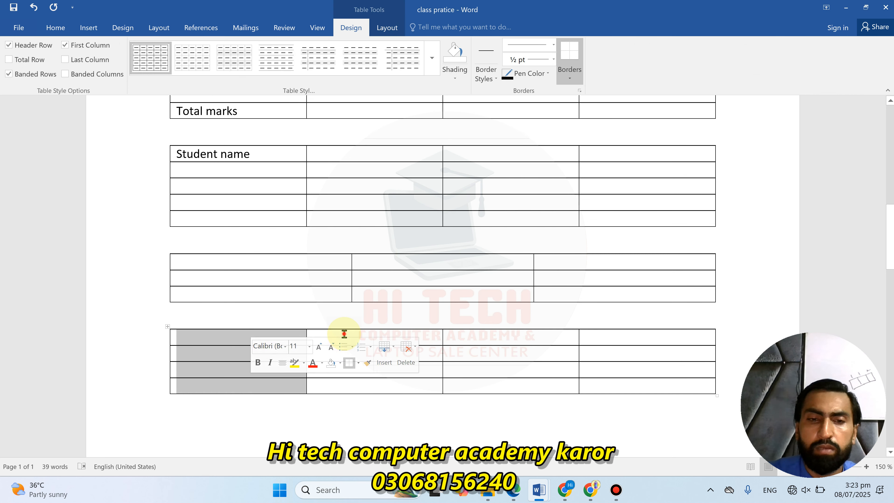
{"action": "left_click_drag", "start_coordinate": [355, 367], "coordinate": [356, 384]}
{"action": "left_click", "coordinate": [256, 338]}
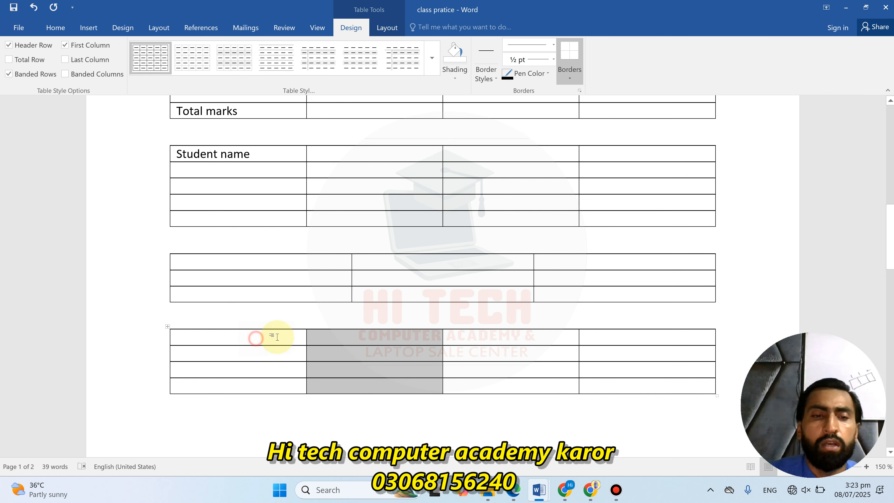
Draw a table outline about 12.45 cm wide and 3.56 cm high on the empty second page
{"action": "scroll", "coordinate": [314, 342], "scroll_direction": "down", "scroll_amount": 1}
{"action": "scroll", "coordinate": [313, 342], "scroll_direction": "down", "scroll_amount": 1}
{"action": "left_click", "coordinate": [238, 344]}
{"action": "scroll", "coordinate": [244, 344], "scroll_direction": "down", "scroll_amount": 4}
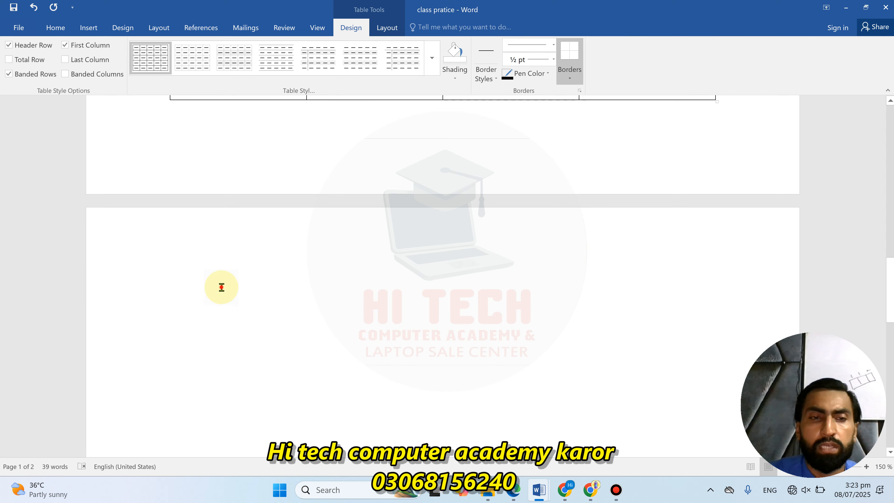
{"action": "left_click", "coordinate": [219, 286]}
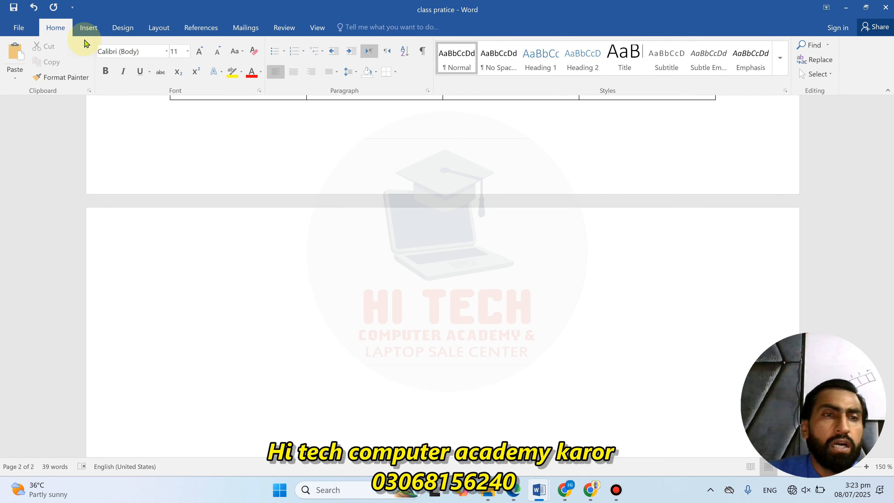
{"action": "left_click", "coordinate": [88, 27]}
{"action": "left_click", "coordinate": [94, 81]}
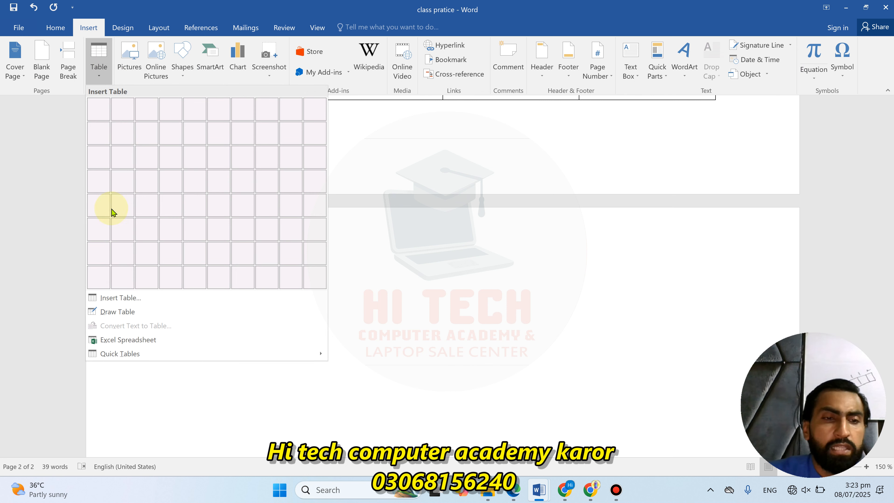
{"action": "left_click", "coordinate": [131, 317]}
{"action": "mouse_move", "coordinate": [174, 279]}
{"action": "left_mouse_down"}
{"action": "mouse_move", "coordinate": [355, 355]}
{"action": "mouse_move", "coordinate": [587, 401]}
{"action": "left_mouse_up"}
Divide the drawn table into three rows and five columns by drawing two horizontal and four vertical lines of uneven spacing
{"action": "scroll", "coordinate": [346, 253], "scroll_direction": "down", "scroll_amount": 3}
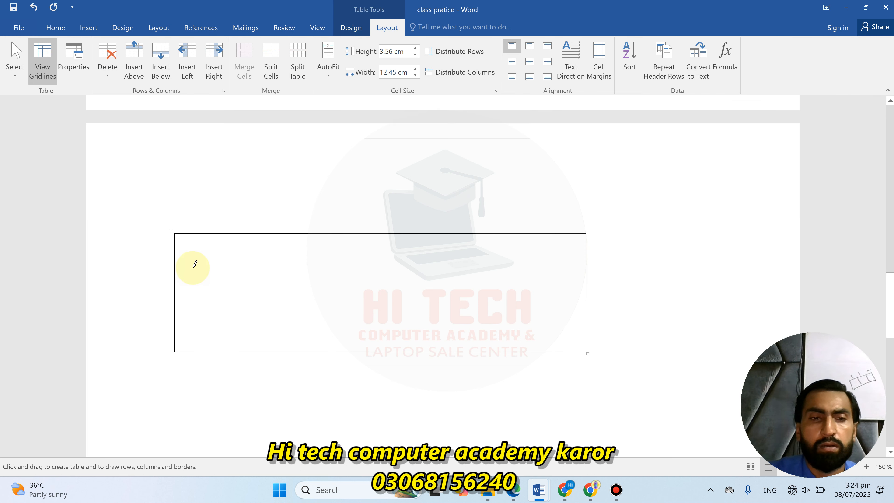
{"action": "mouse_move", "coordinate": [176, 269]}
{"action": "left_mouse_down"}
{"action": "mouse_move", "coordinate": [585, 310]}
{"action": "mouse_move", "coordinate": [667, 295]}
{"action": "mouse_move", "coordinate": [588, 264]}
{"action": "left_mouse_up"}
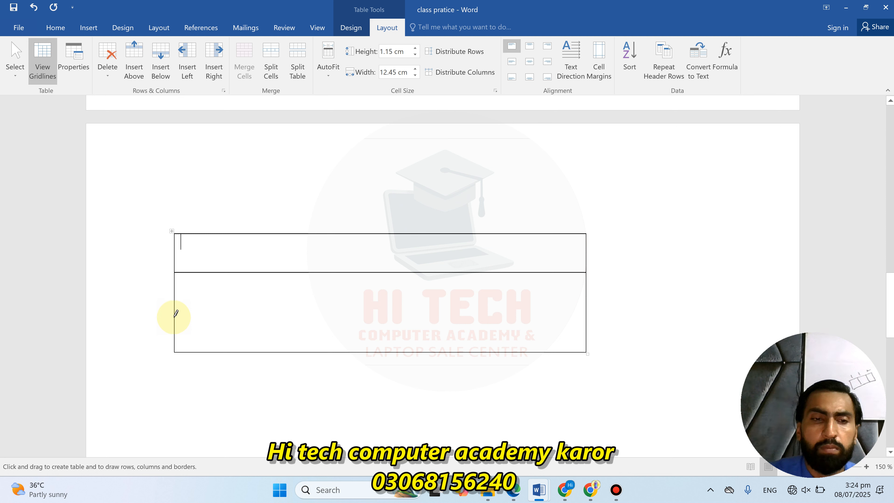
{"action": "left_click_drag", "start_coordinate": [175, 314], "coordinate": [614, 316]}
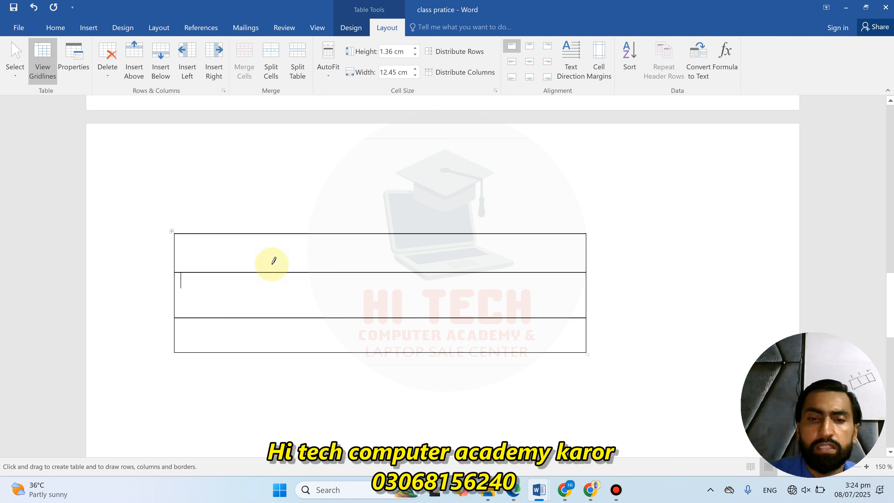
{"action": "mouse_move", "coordinate": [221, 234]}
{"action": "left_mouse_down"}
{"action": "mouse_move", "coordinate": [212, 335]}
{"action": "mouse_move", "coordinate": [221, 353]}
{"action": "left_mouse_up"}
{"action": "mouse_move", "coordinate": [310, 234]}
{"action": "left_mouse_down"}
{"action": "mouse_move", "coordinate": [320, 320]}
{"action": "mouse_move", "coordinate": [311, 352]}
{"action": "left_mouse_up"}
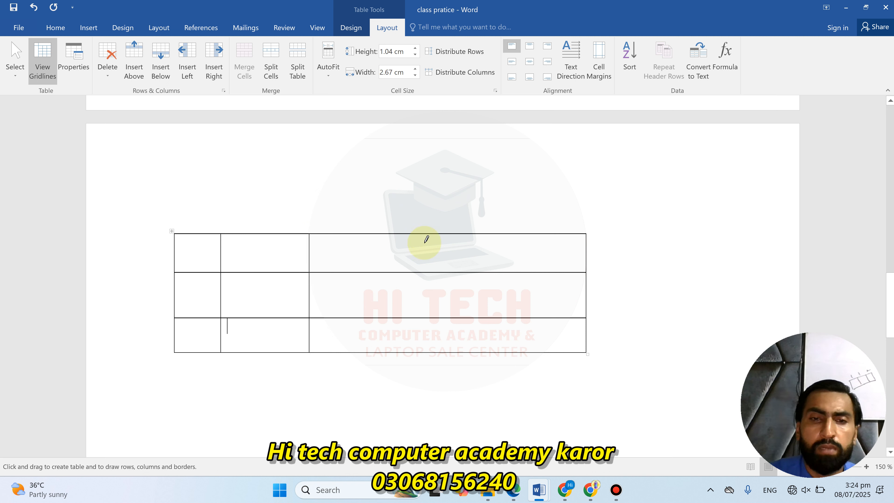
{"action": "left_click_drag", "start_coordinate": [427, 231], "coordinate": [433, 351]}
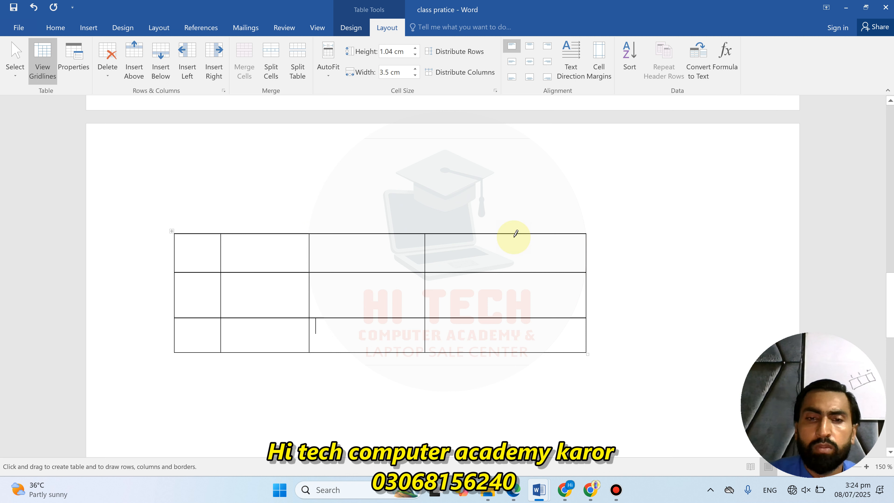
{"action": "left_click_drag", "start_coordinate": [523, 256], "coordinate": [524, 342]}
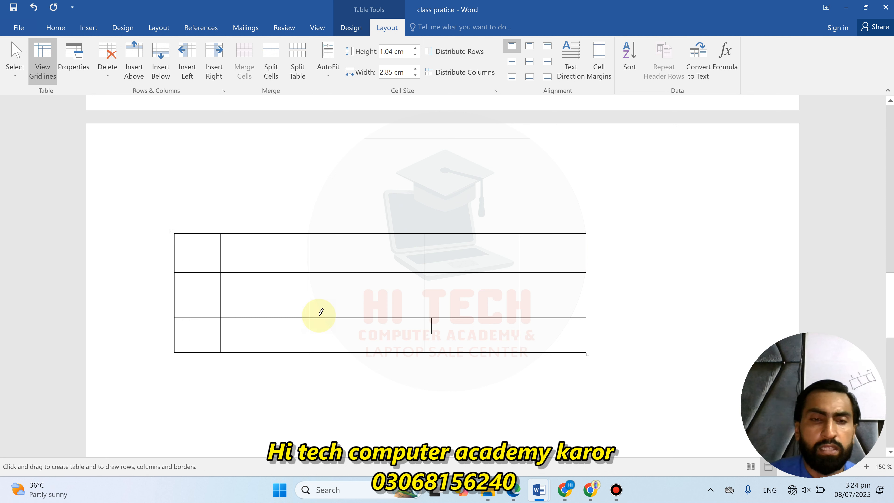
{"action": "scroll", "coordinate": [355, 330], "scroll_direction": "up", "scroll_amount": 8}
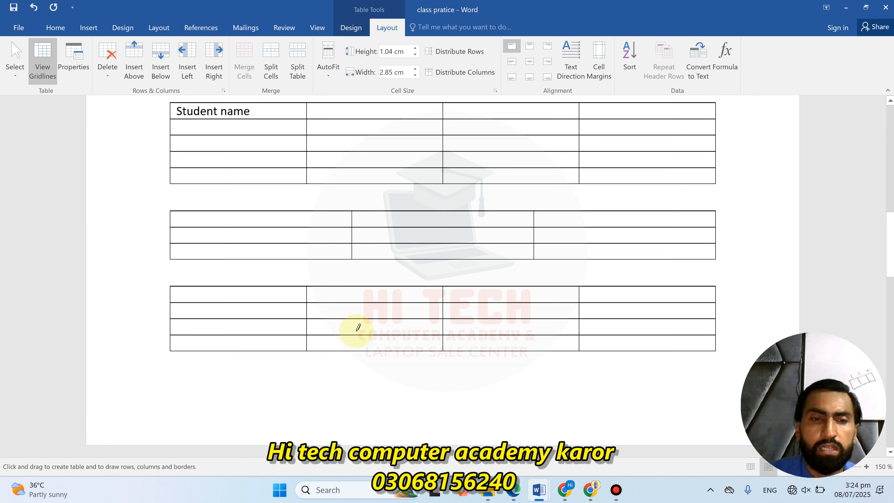
{"action": "left_click", "coordinate": [108, 62]}
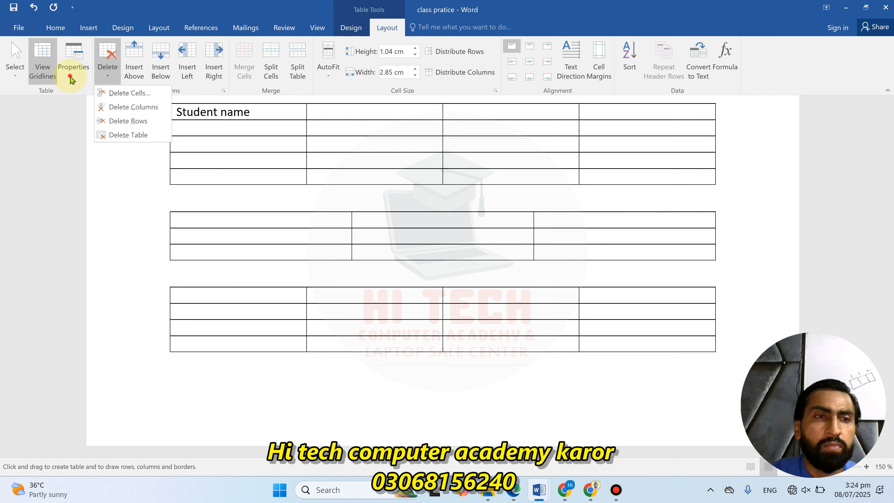
{"action": "left_click", "coordinate": [71, 48]}
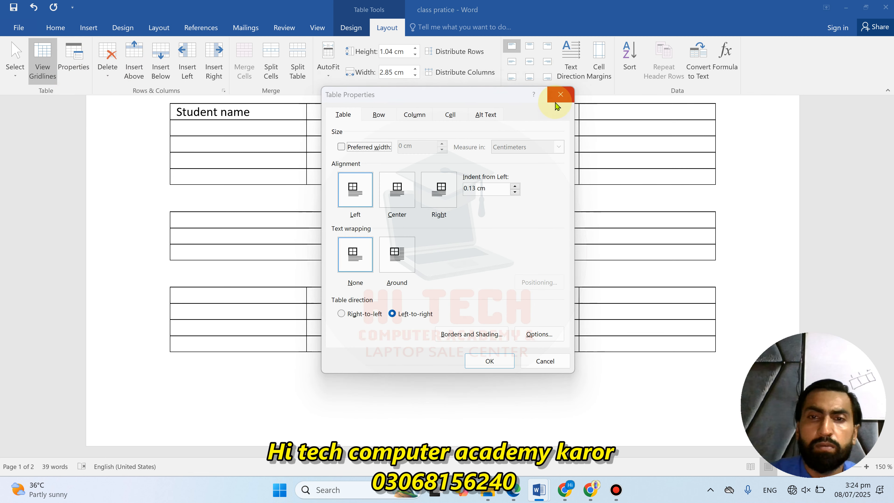
{"action": "left_click", "coordinate": [558, 99]}
{"action": "left_click", "coordinate": [88, 28]}
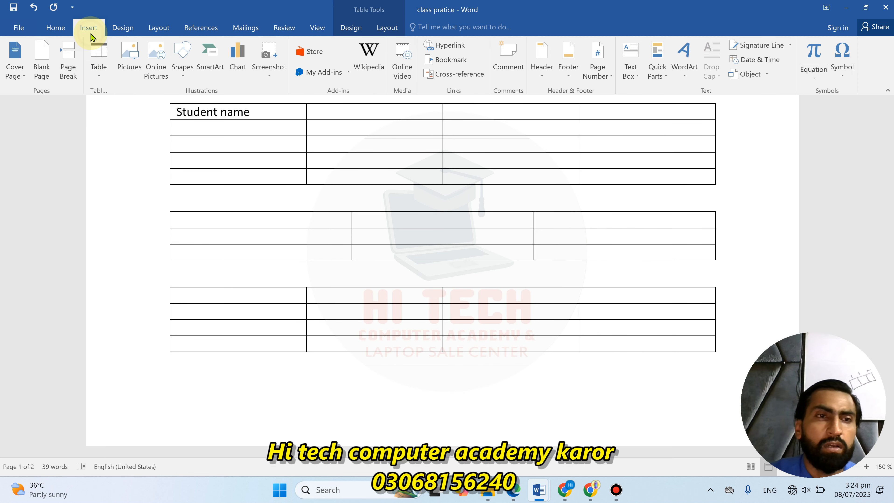
{"action": "left_click", "coordinate": [99, 74]}
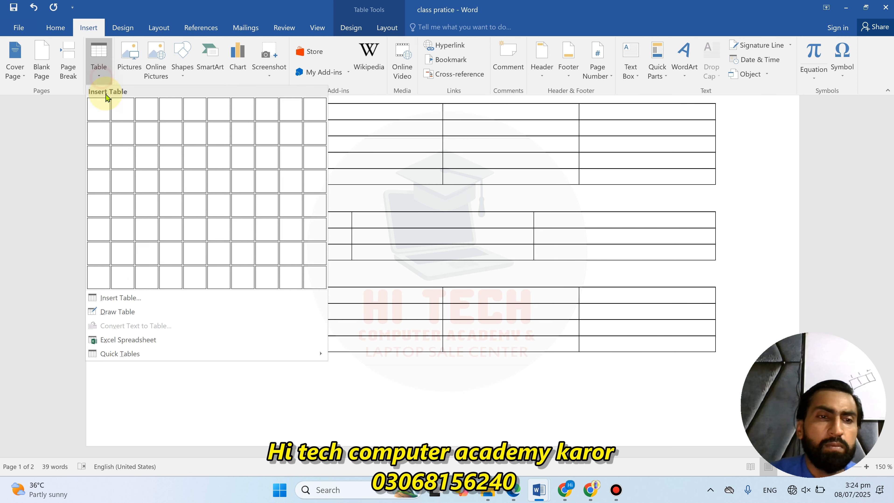
{"action": "left_click", "coordinate": [130, 302]}
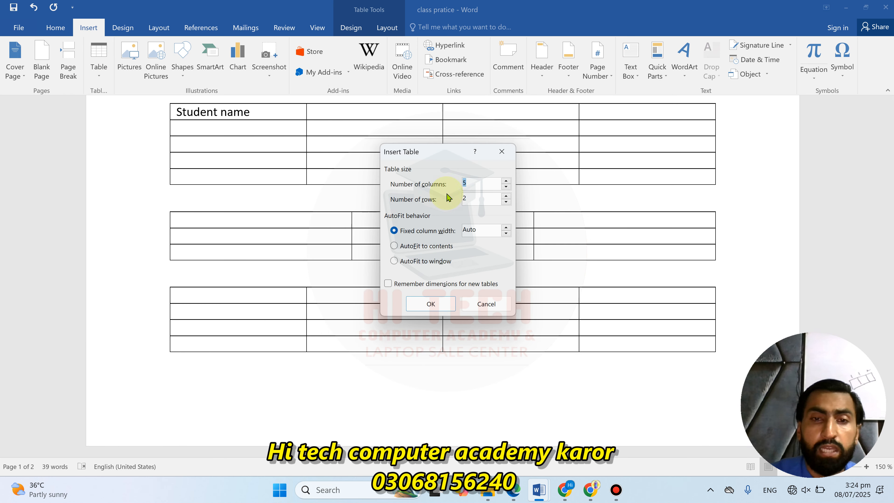
{"action": "left_click", "coordinate": [486, 304]}
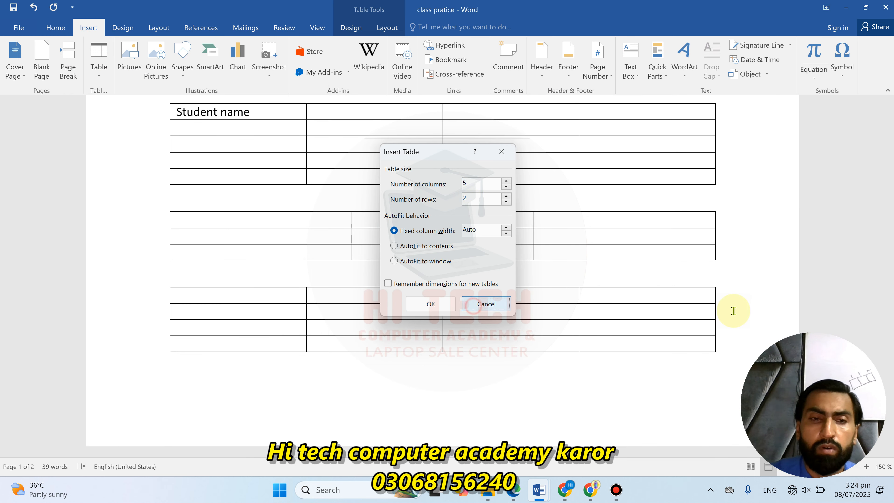
{"action": "scroll", "coordinate": [731, 309], "scroll_direction": "down", "scroll_amount": 10}
{"action": "left_click", "coordinate": [410, 336]}
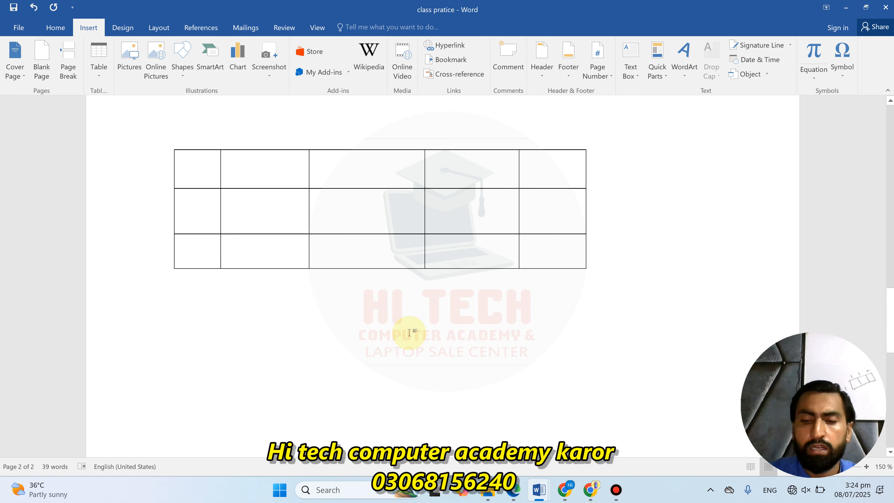
{"action": "left_click", "coordinate": [101, 77]}
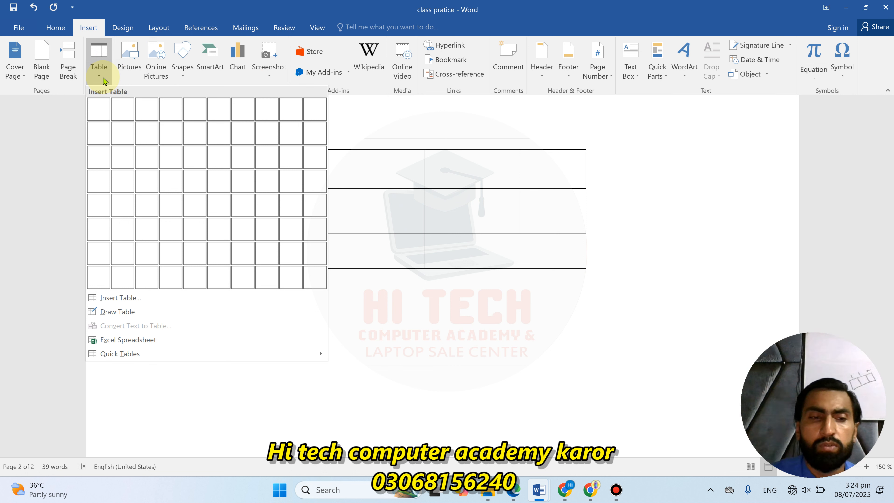
{"action": "left_click", "coordinate": [131, 297]}
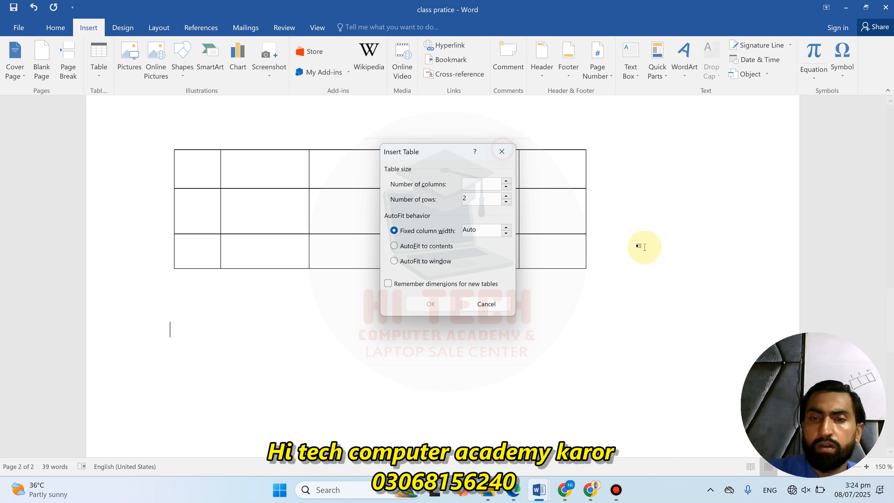
{"action": "key", "text": "Escape"}
Examine the student marks table on the first page, highlighting its header row and its individual columns
{"action": "scroll", "coordinate": [847, 263], "scroll_direction": "up", "scroll_amount": 5}
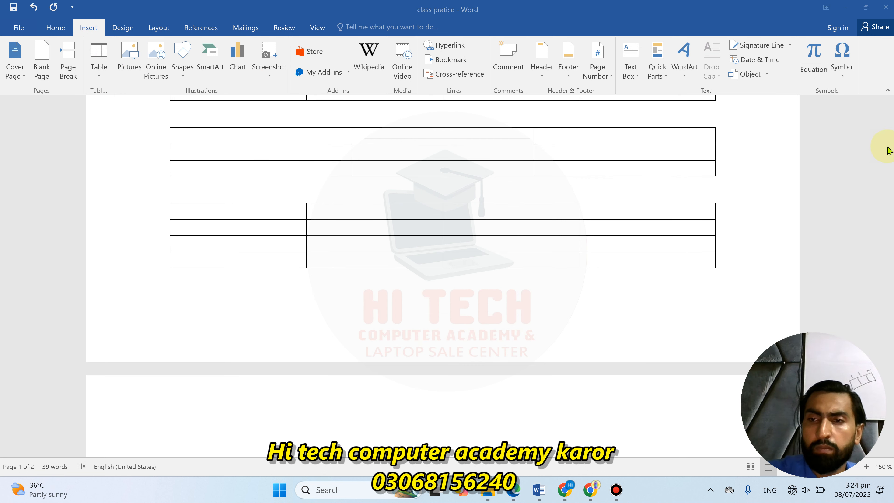
{"action": "scroll", "coordinate": [623, 247], "scroll_direction": "up", "scroll_amount": 10}
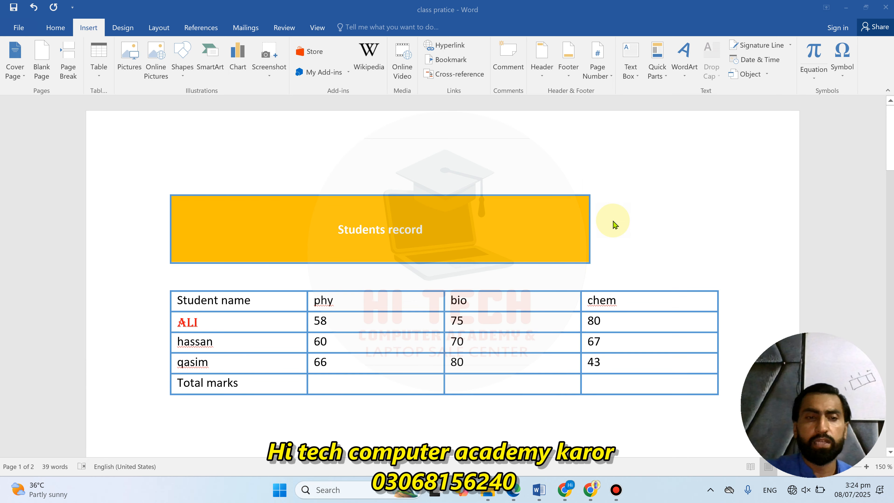
{"action": "scroll", "coordinate": [615, 225], "scroll_direction": "down", "scroll_amount": 2}
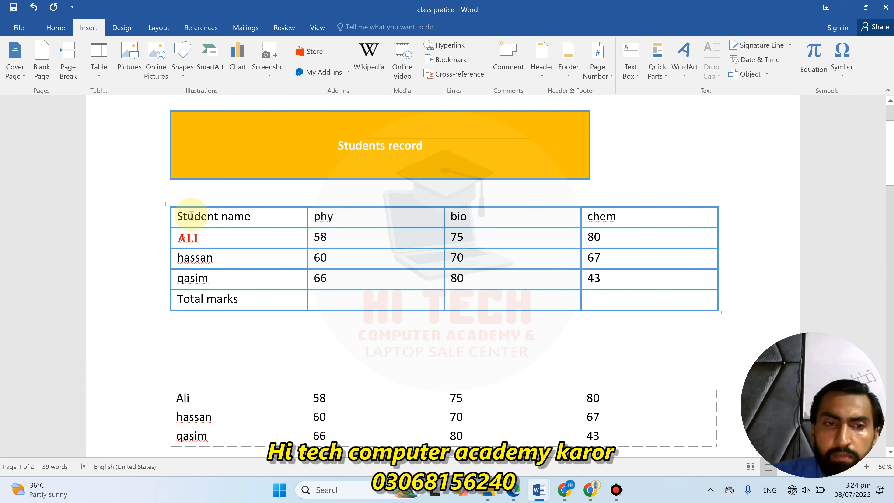
{"action": "left_click_drag", "start_coordinate": [187, 215], "coordinate": [596, 211]}
{"action": "left_click", "coordinate": [256, 259]}
{"action": "left_click", "coordinate": [227, 299]}
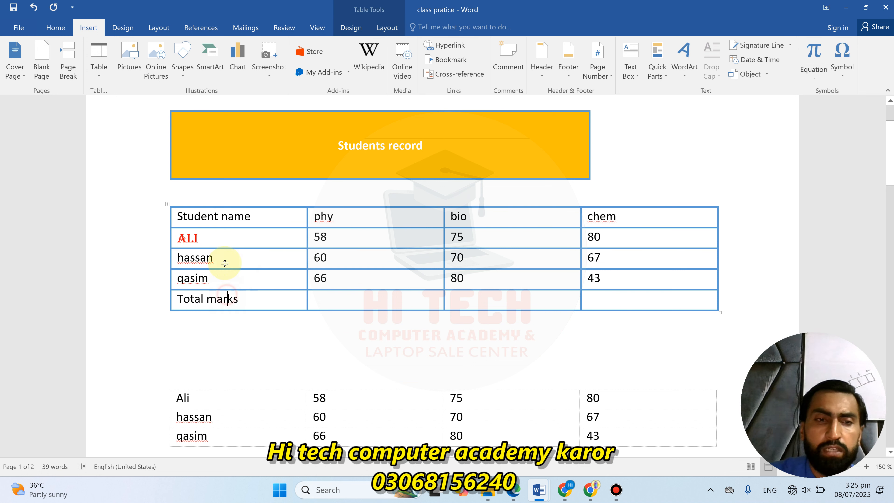
{"action": "left_click_drag", "start_coordinate": [233, 221], "coordinate": [261, 297]}
{"action": "left_click_drag", "start_coordinate": [362, 215], "coordinate": [374, 283]}
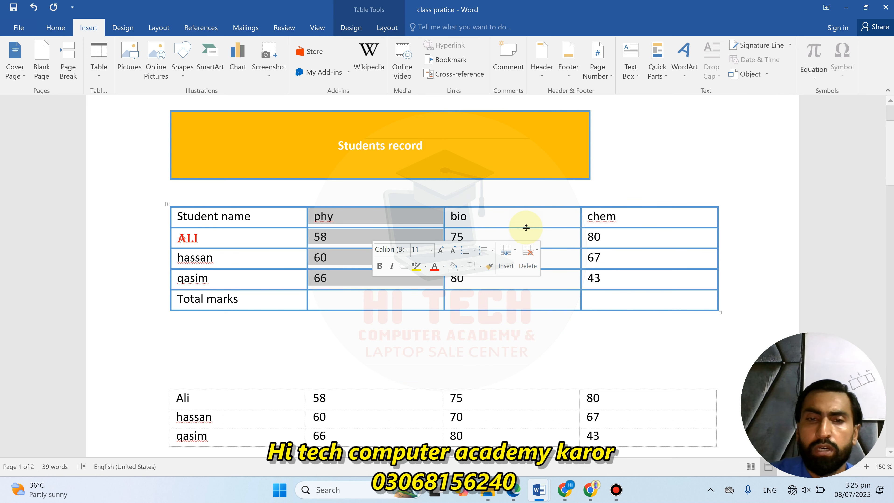
{"action": "left_click", "coordinate": [646, 206]}
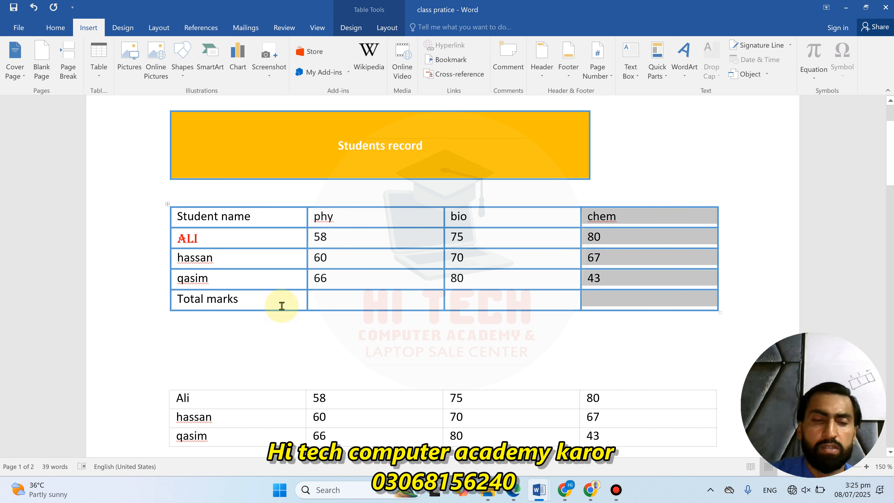
Apply the gold Grid Tables style with a solid header row to the whole student marks table
{"action": "left_click", "coordinate": [262, 307]}
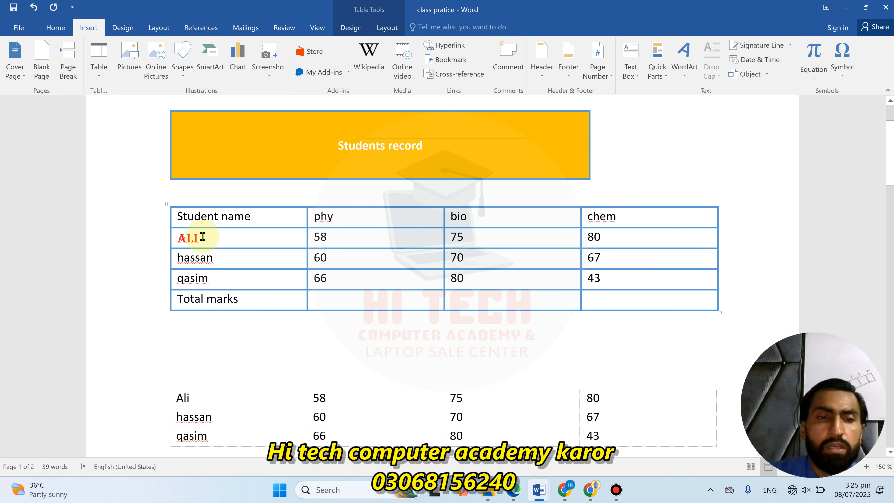
{"action": "left_click_drag", "start_coordinate": [177, 217], "coordinate": [595, 304]}
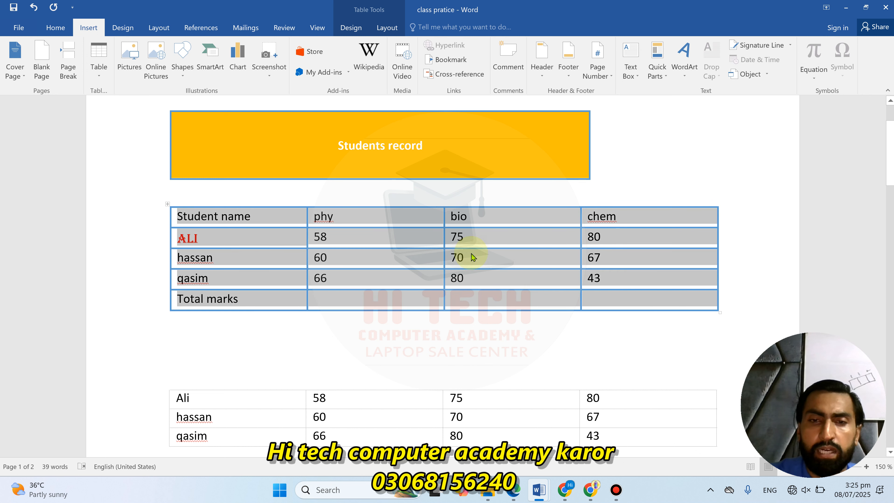
{"action": "left_click", "coordinate": [168, 205]}
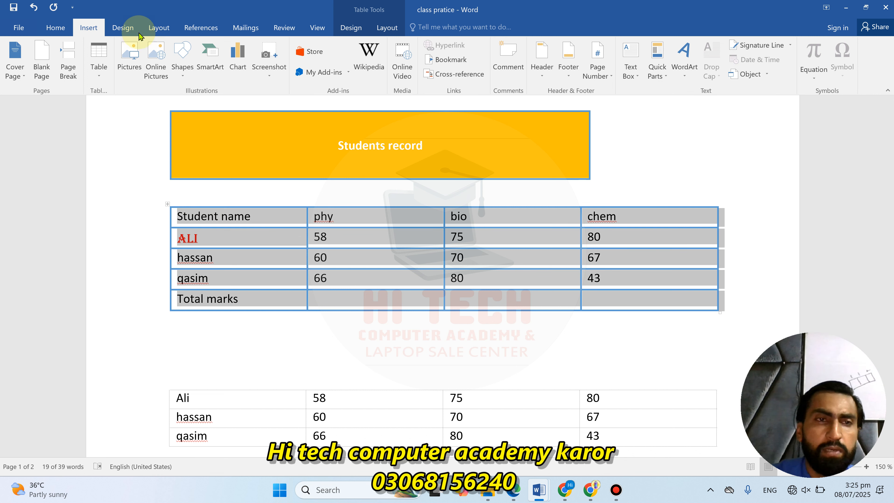
{"action": "left_click", "coordinate": [349, 33]}
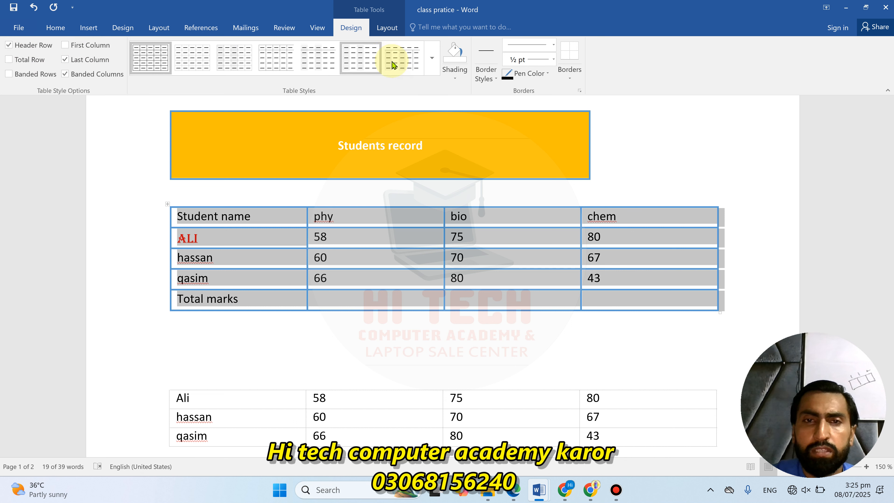
{"action": "left_click", "coordinate": [433, 72]}
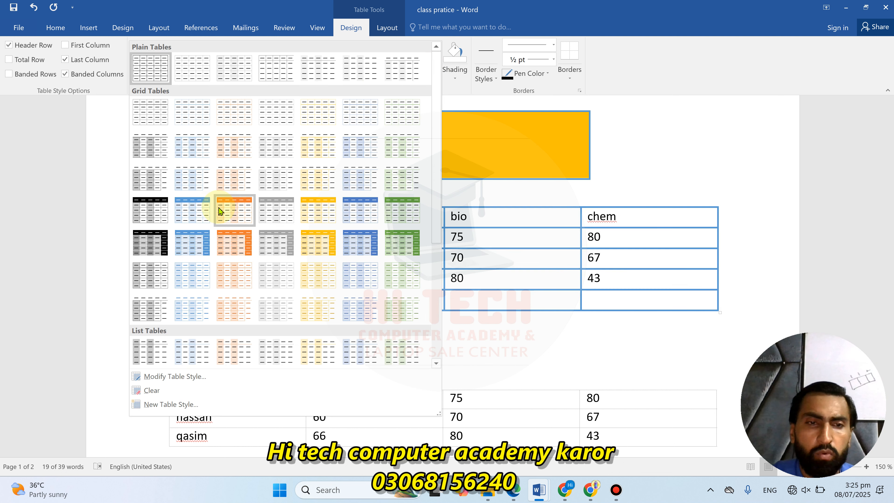
{"action": "left_click", "coordinate": [319, 211]}
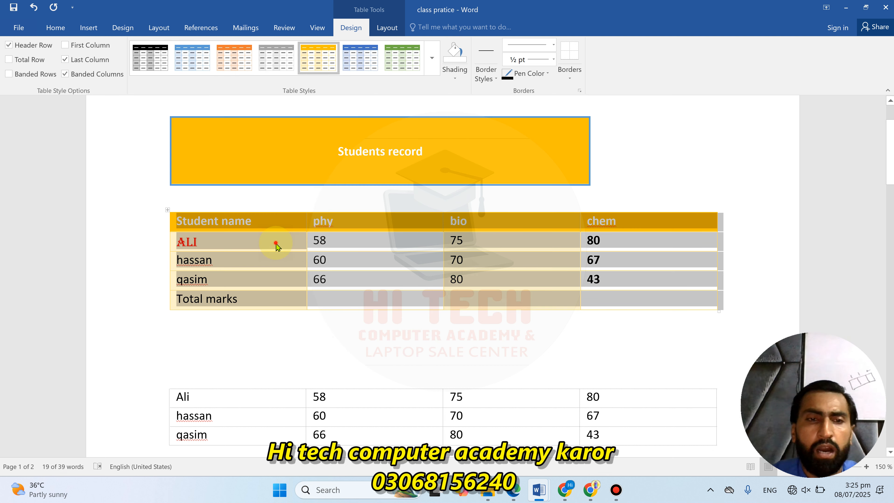
Switch the marks table's Header Row formatting off and back on to compare how the first row looks
{"action": "left_click", "coordinate": [277, 245]}
{"action": "left_click_drag", "start_coordinate": [182, 220], "coordinate": [596, 222]}
{"action": "left_click", "coordinate": [229, 221]}
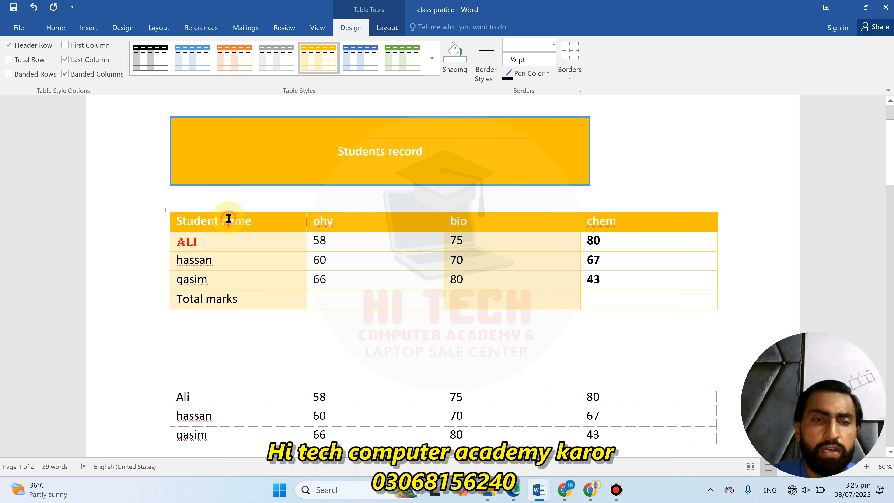
{"action": "left_click", "coordinate": [345, 29]}
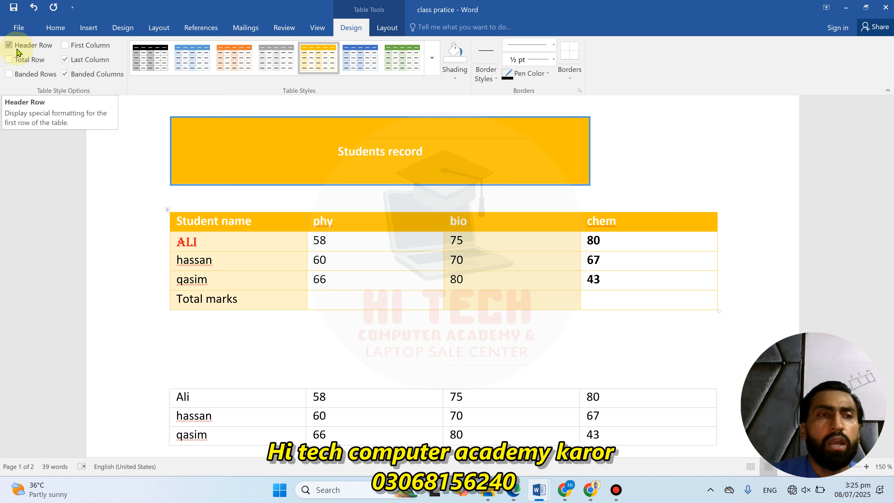
{"action": "left_click", "coordinate": [8, 48]}
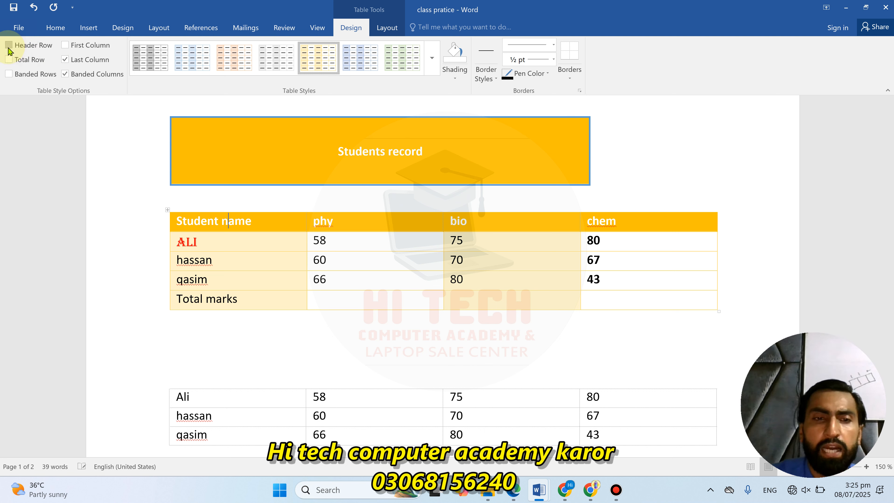
{"action": "left_click_drag", "start_coordinate": [179, 220], "coordinate": [600, 224]}
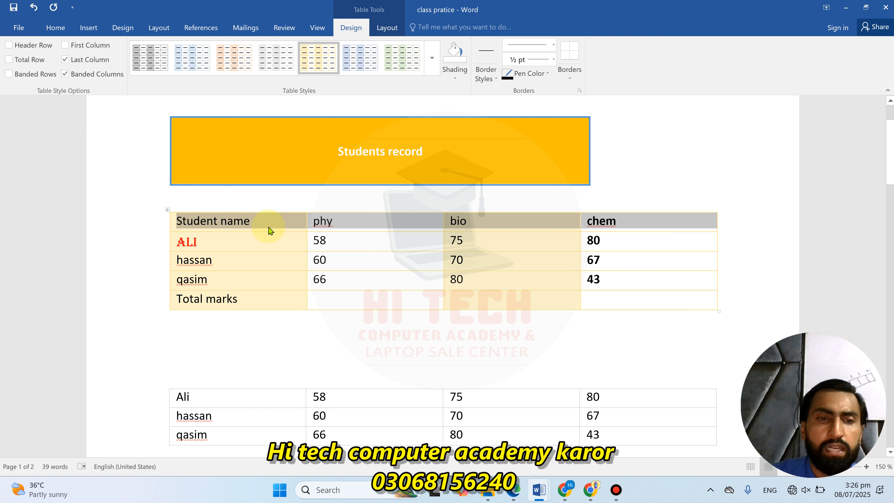
{"action": "left_click", "coordinate": [9, 47]}
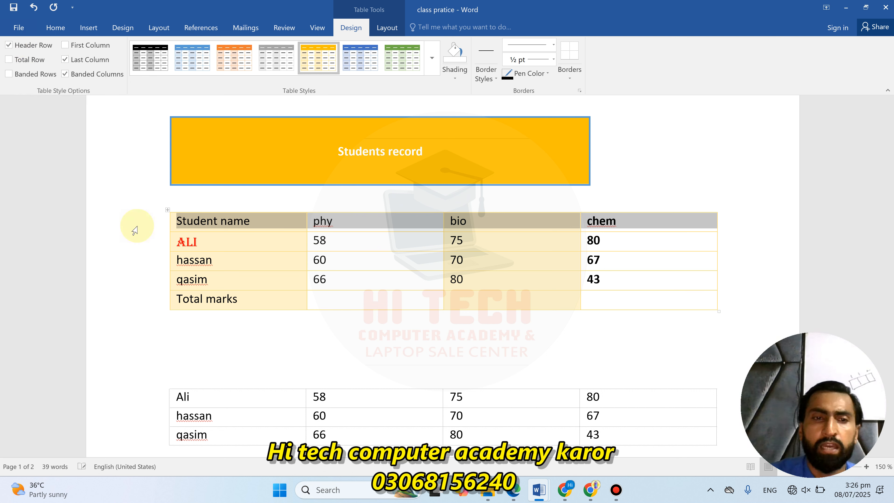
{"action": "left_click", "coordinate": [228, 221]}
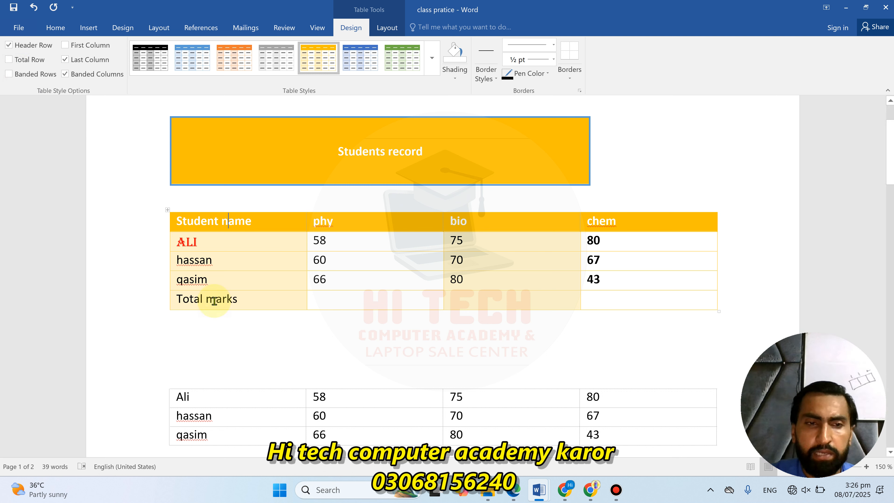
Add an empty row below the Total marks row, highlight it, and undo the addition
{"action": "left_click", "coordinate": [612, 279]}
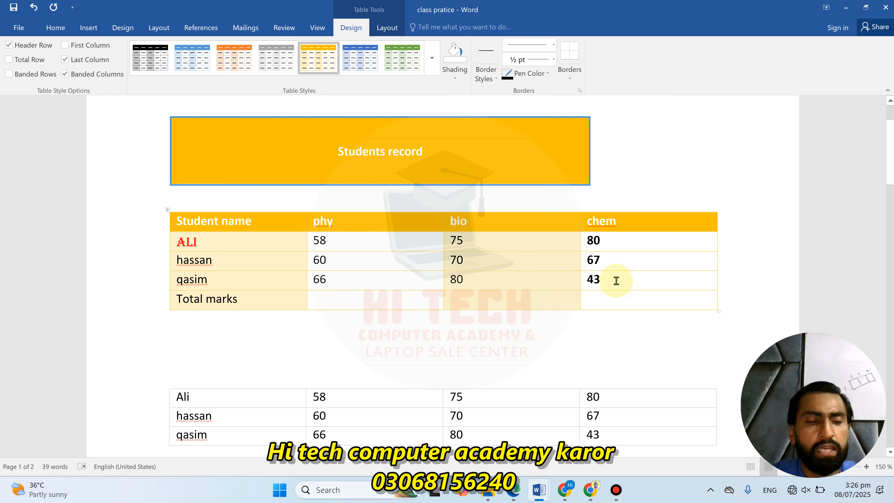
{"action": "key", "text": "Tab"}
{"action": "left_click", "coordinate": [631, 298]}
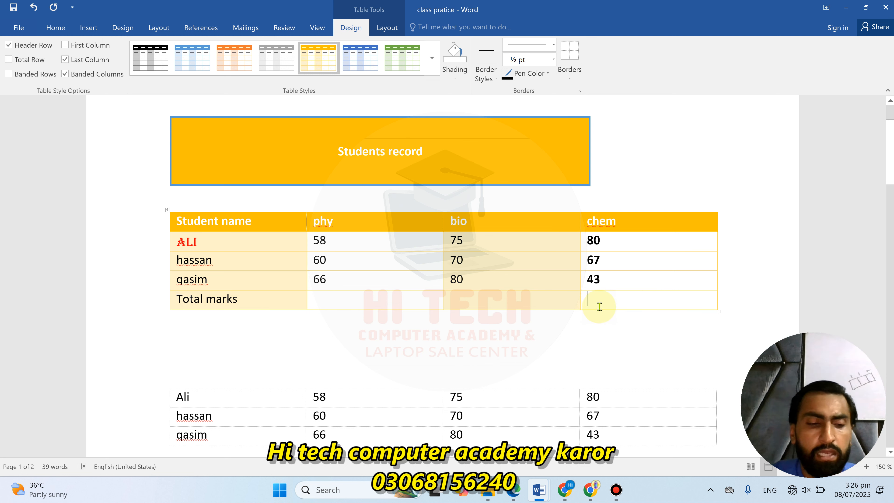
{"action": "key", "text": "Tab"}
{"action": "left_click_drag", "start_coordinate": [186, 322], "coordinate": [634, 322]}
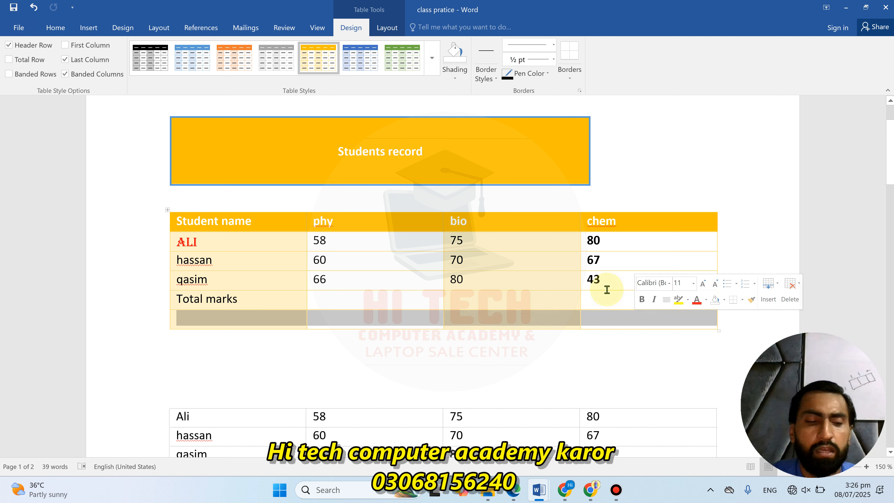
{"action": "key", "text": "ctrl+z"}
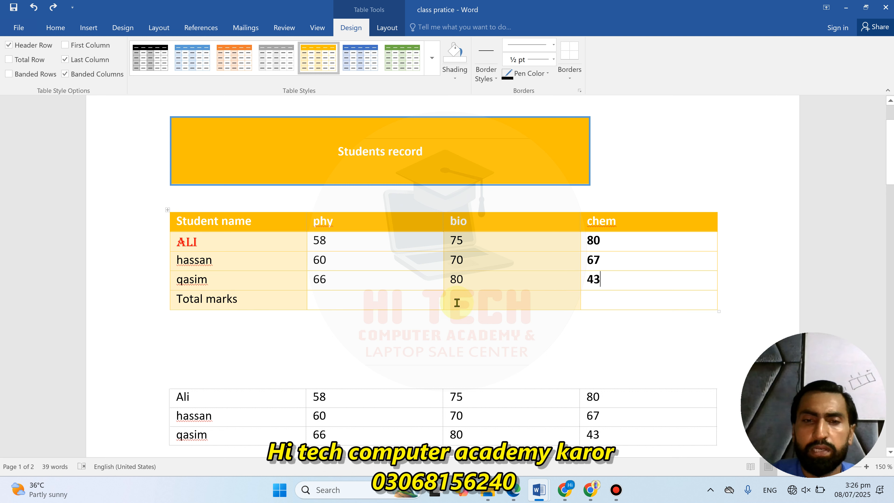
Switch the Total Row formatting of the marks table on and off again to compare the Total marks row
{"action": "left_click", "coordinate": [248, 306]}
{"action": "left_click", "coordinate": [869, 463]}
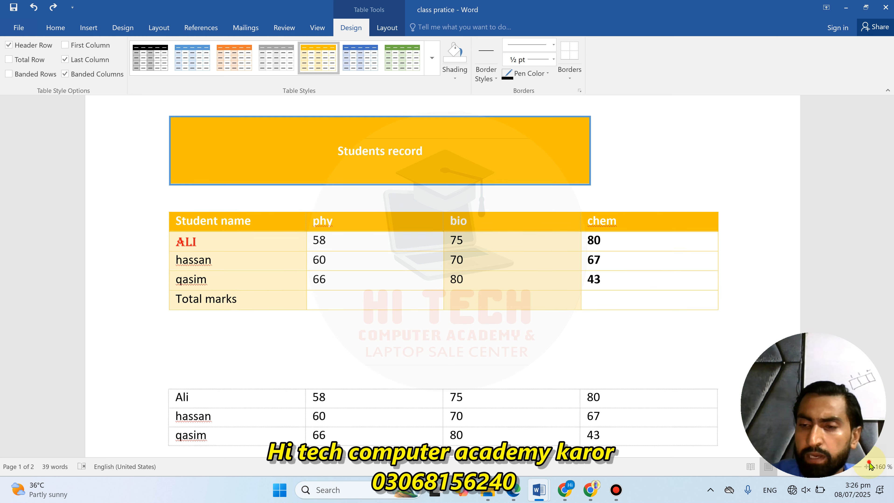
{"action": "left_click", "coordinate": [868, 464]}
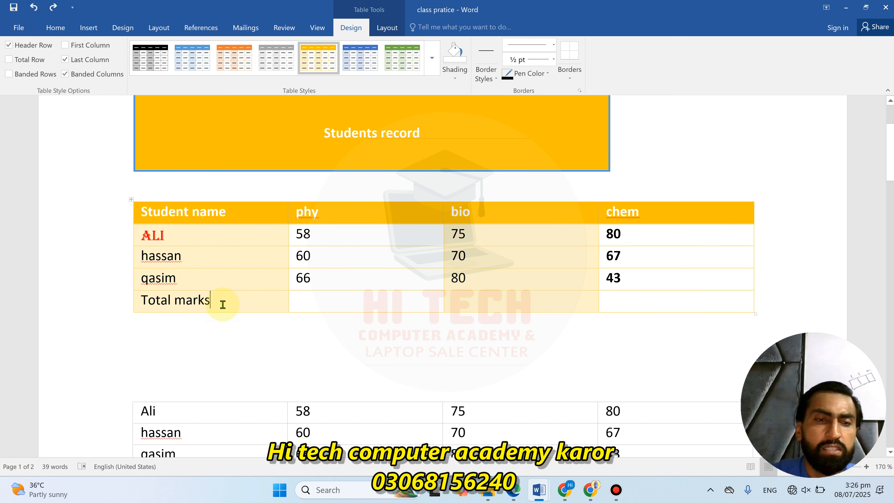
{"action": "left_click", "coordinate": [9, 60]}
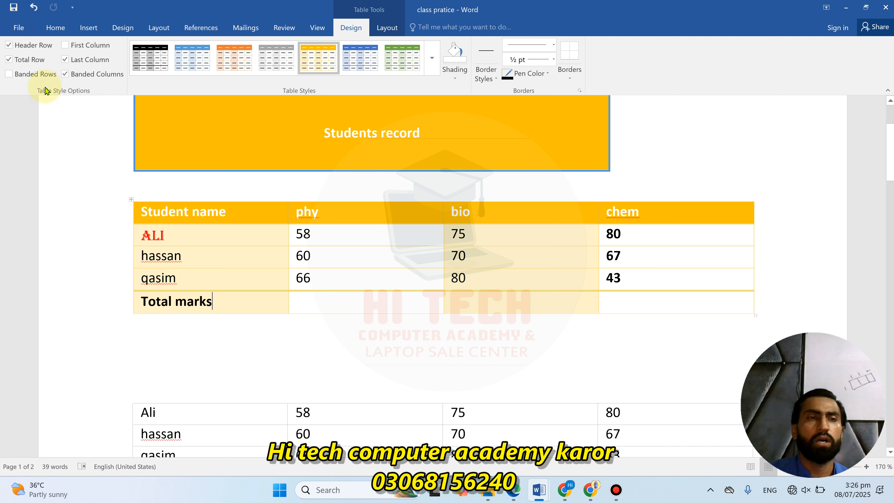
{"action": "left_click", "coordinate": [32, 60]}
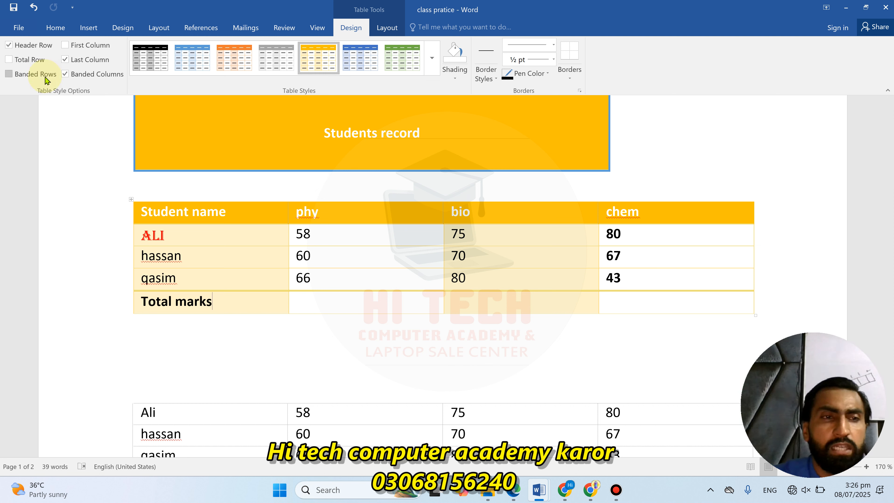
Turn off the Banded Columns and Last Column formatting of the marks table
{"action": "left_click_drag", "start_coordinate": [154, 239], "coordinate": [423, 239]}
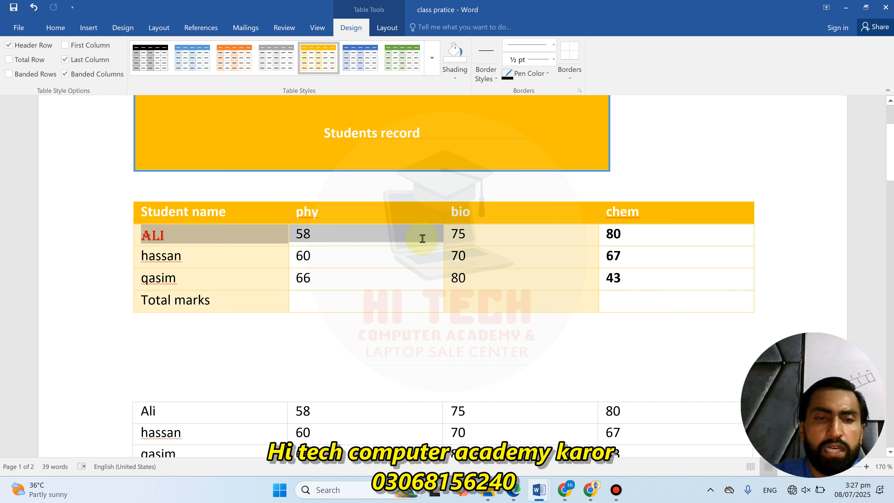
{"action": "left_click", "coordinate": [241, 259]}
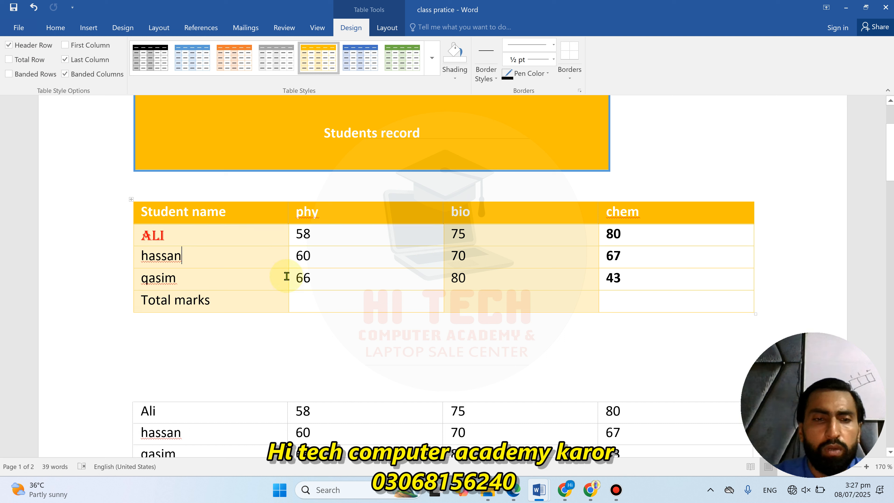
{"action": "left_click", "coordinate": [285, 277]}
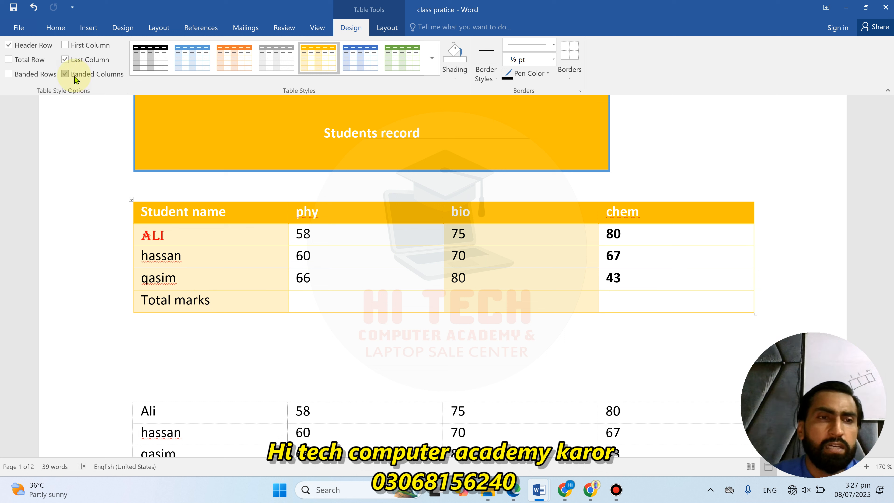
{"action": "left_click", "coordinate": [66, 74]}
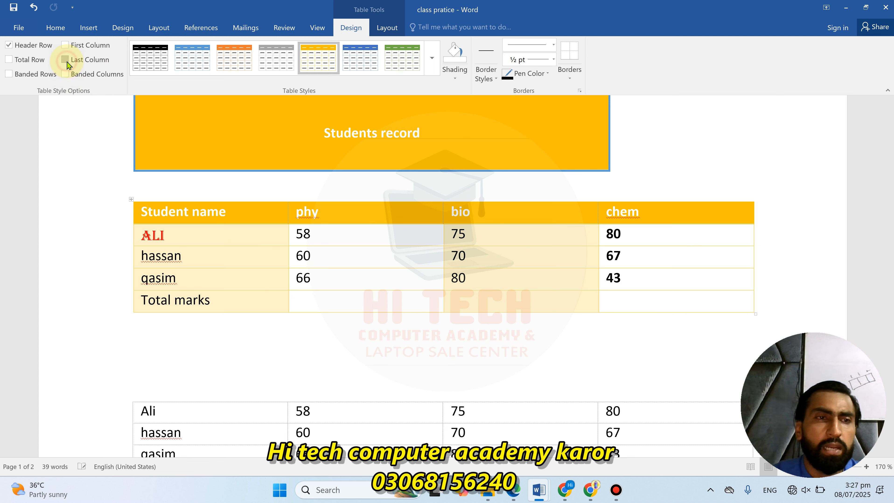
{"action": "left_click", "coordinate": [66, 59]}
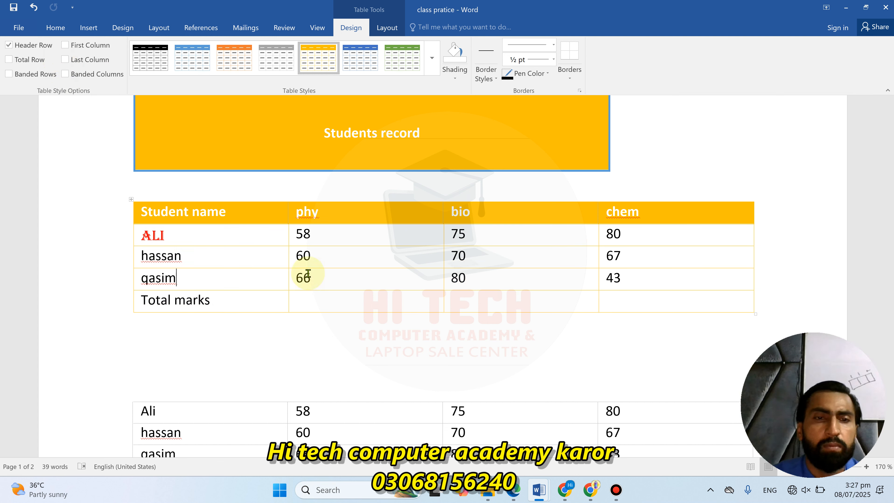
Turn on the Total Row and Banded Rows formatting for the marks table
{"action": "left_click", "coordinate": [29, 60]}
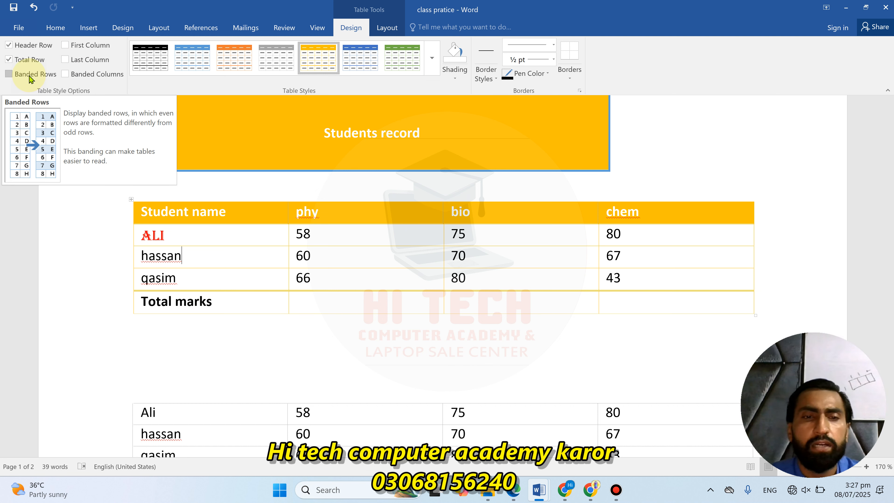
{"action": "left_click_drag", "start_coordinate": [143, 231], "coordinate": [373, 238]}
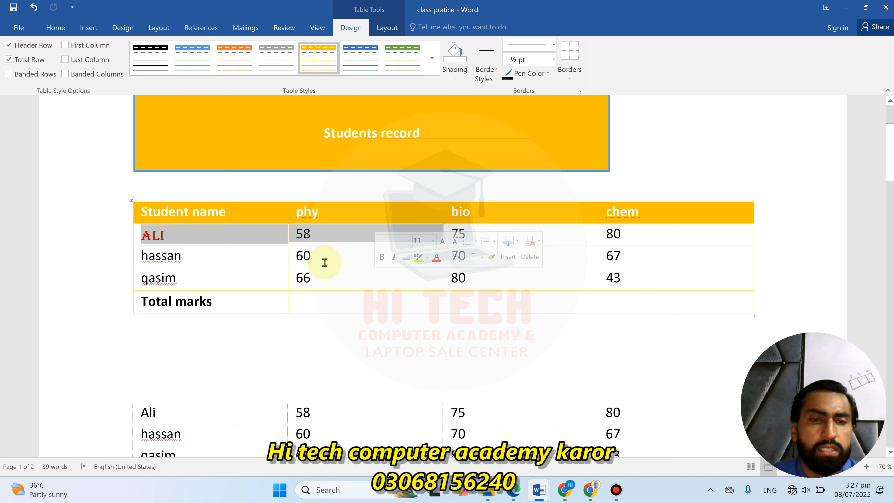
{"action": "left_click", "coordinate": [162, 279]}
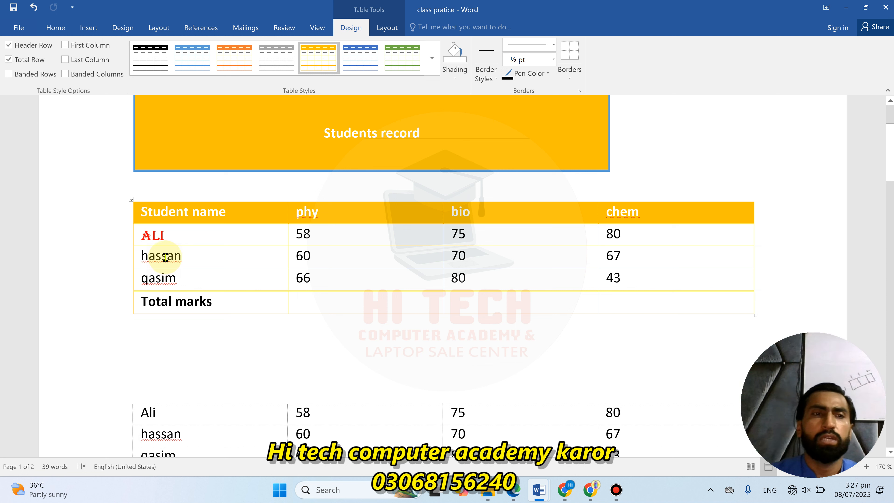
{"action": "left_click", "coordinate": [19, 78]}
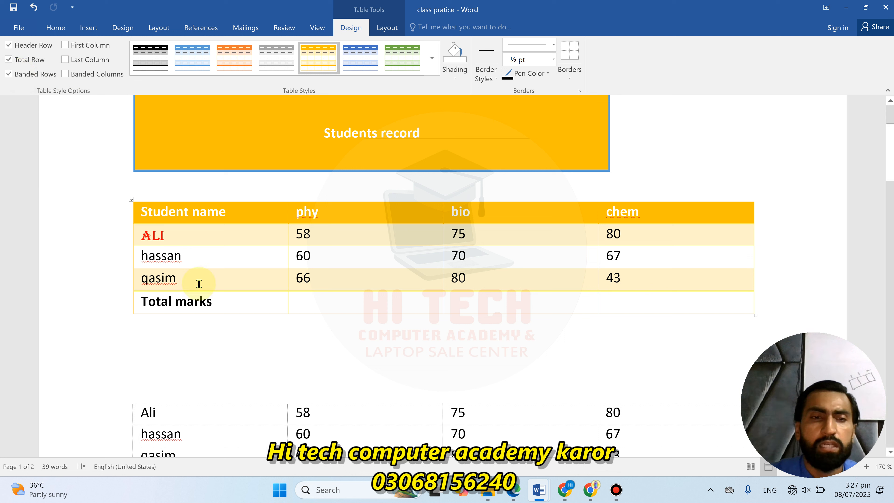
Highlight cells in the banded rows, and switch the Banded Rows formatting off and back on to compare
{"action": "left_click_drag", "start_coordinate": [152, 231], "coordinate": [608, 233]}
{"action": "left_click", "coordinate": [448, 241]}
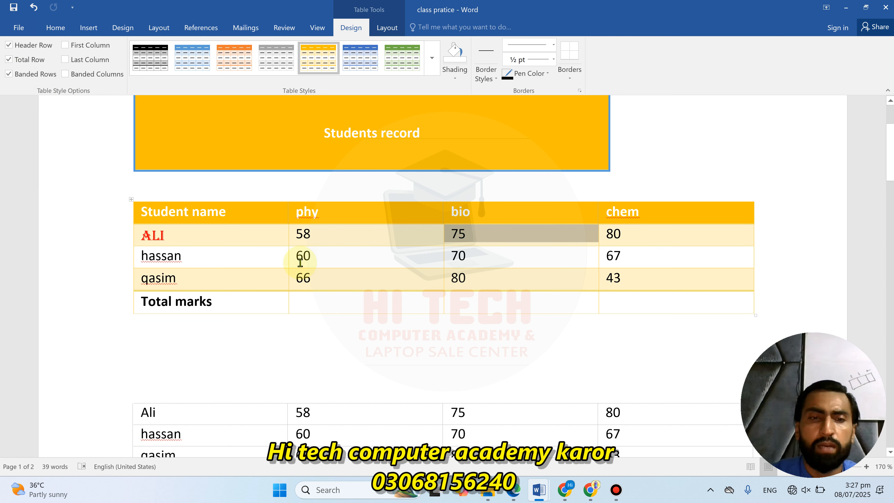
{"action": "left_click", "coordinate": [303, 255]}
{"action": "left_click", "coordinate": [292, 286]}
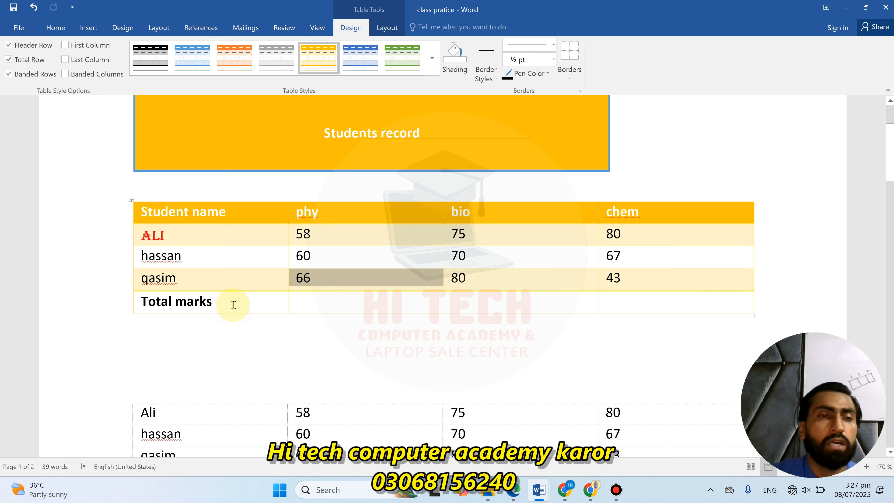
{"action": "left_click", "coordinate": [25, 76]}
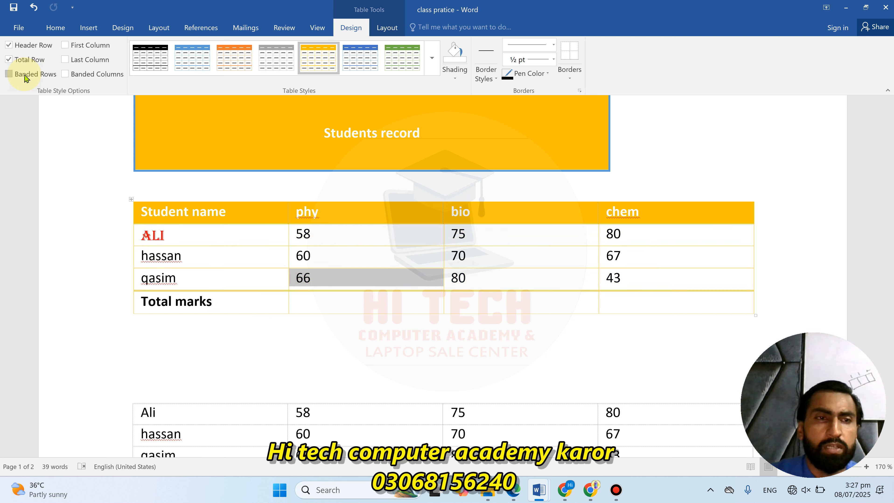
{"action": "left_click", "coordinate": [25, 76]}
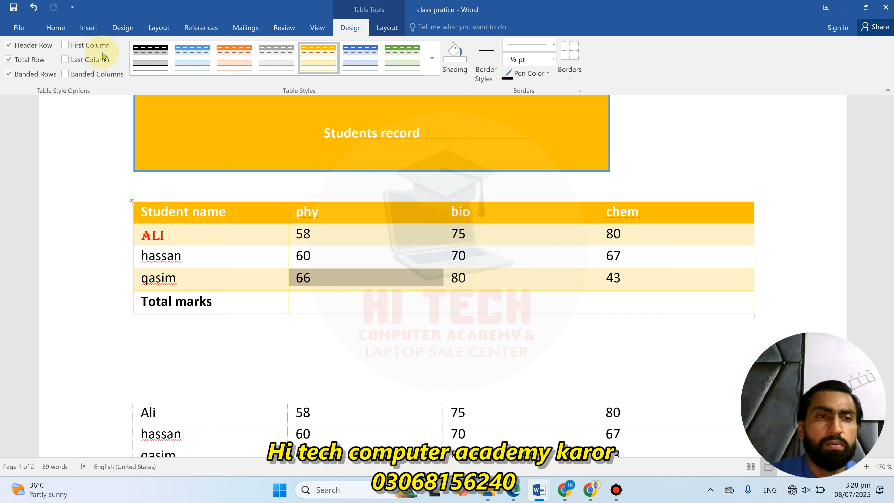
Highlight the student name column below the header and turn on the table's First Column formatting
{"action": "left_click_drag", "start_coordinate": [212, 232], "coordinate": [211, 300]}
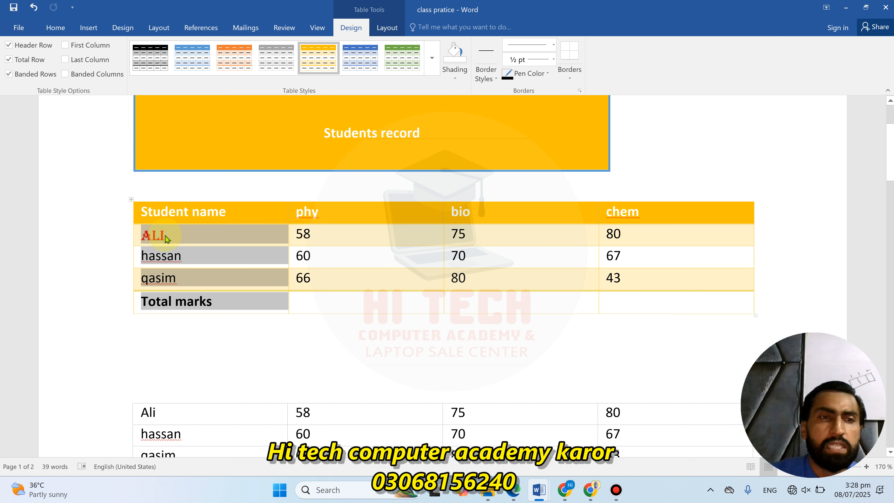
{"action": "left_click", "coordinate": [83, 49]}
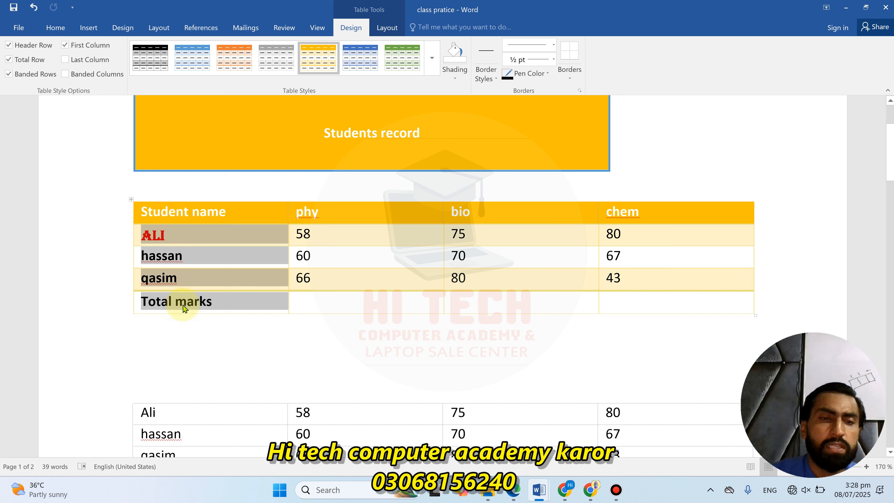
Highlight the student name cells, and turn on Last Column formatting for the marks table with the chem cells selected
{"action": "left_click", "coordinate": [182, 239]}
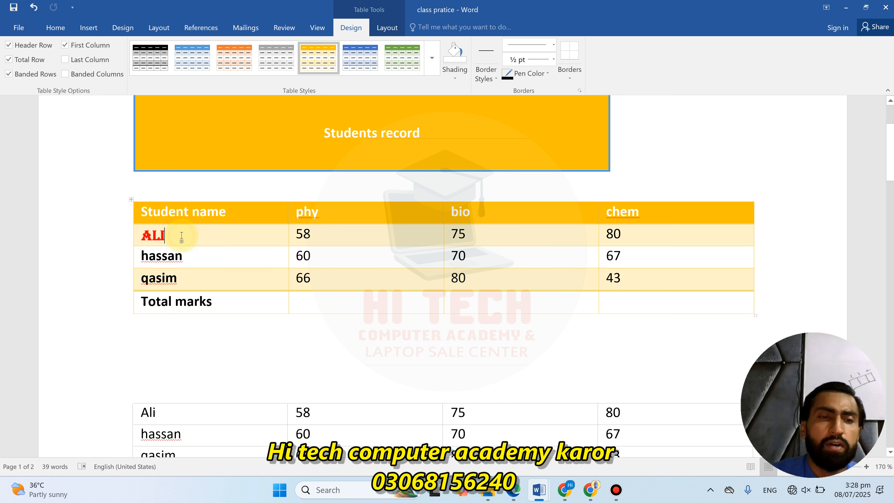
{"action": "left_click_drag", "start_coordinate": [182, 239], "coordinate": [185, 303]}
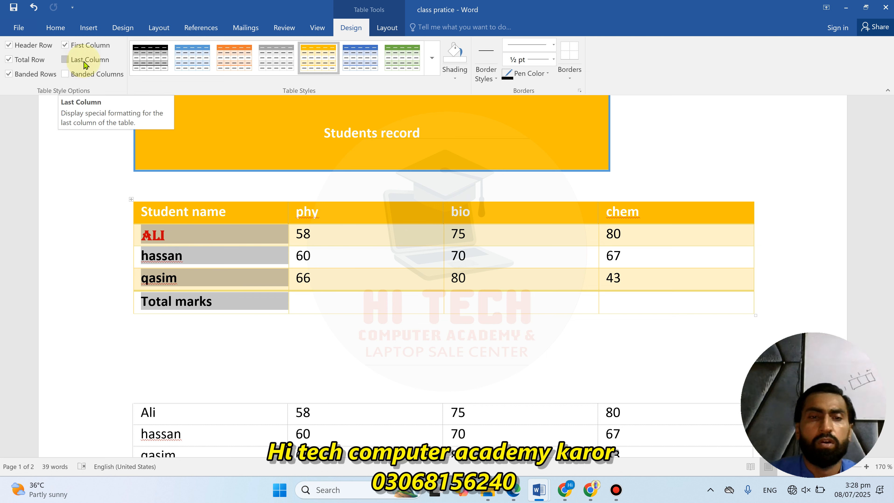
{"action": "left_click", "coordinate": [659, 234]}
{"action": "left_click_drag", "start_coordinate": [659, 235], "coordinate": [659, 290]}
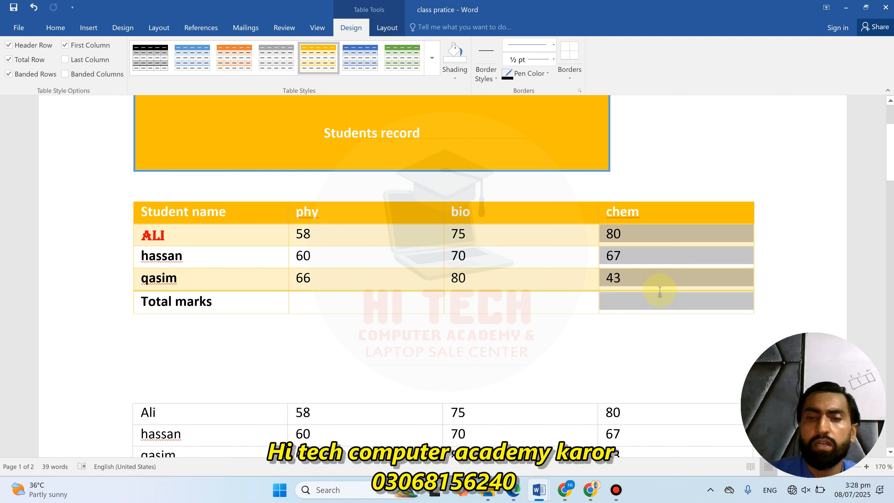
{"action": "left_click", "coordinate": [81, 62]}
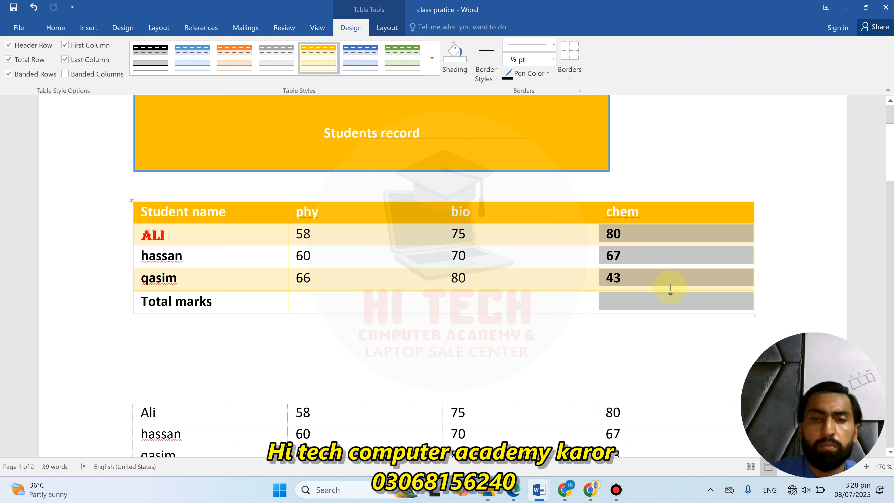
Turn on the marks table's Banded Columns formatting and highlight the phy column cells below the header
{"action": "left_click", "coordinate": [85, 74]}
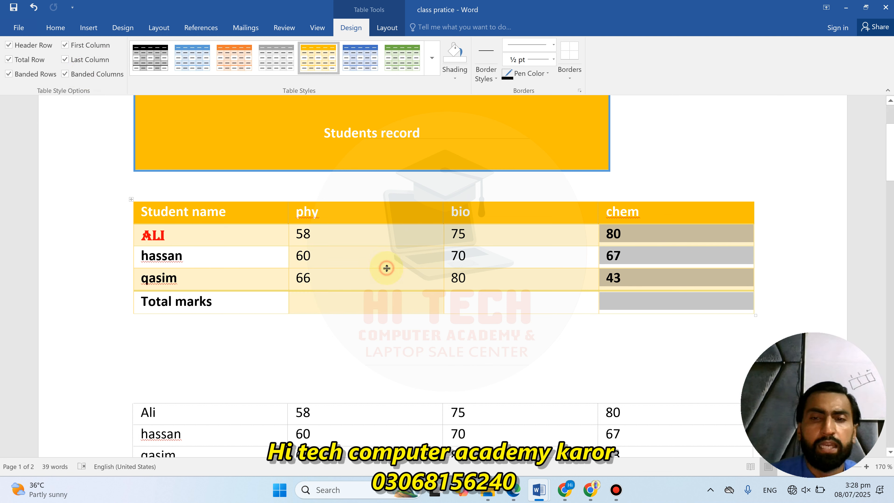
{"action": "left_click_drag", "start_coordinate": [167, 239], "coordinate": [189, 286]}
{"action": "left_click_drag", "start_coordinate": [373, 235], "coordinate": [373, 301]}
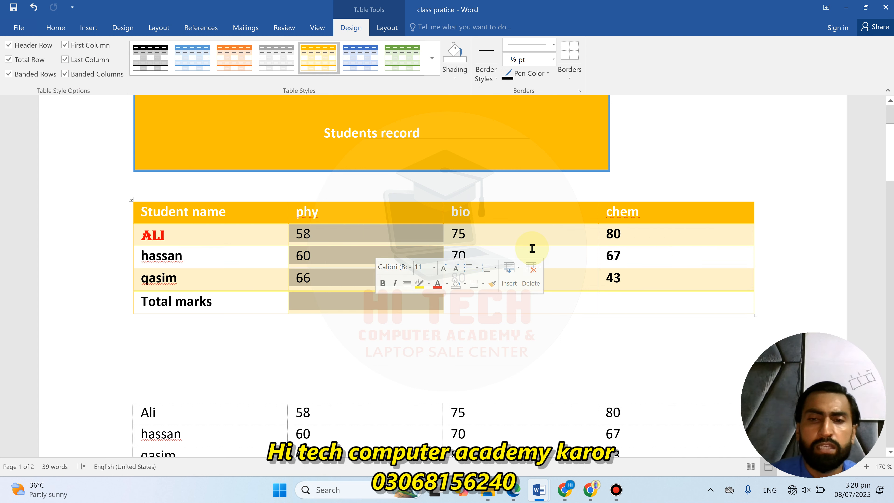
{"action": "left_click", "coordinate": [394, 241]}
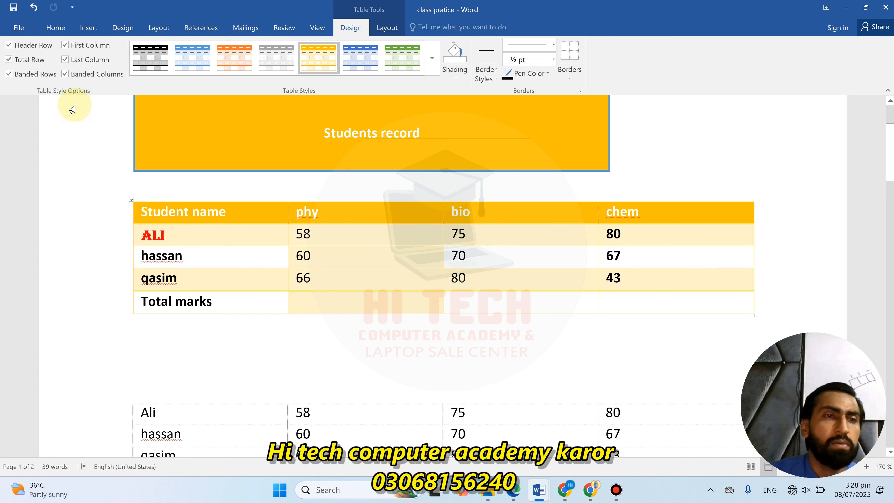
Turn off the marks table's Banded Rows, and switch Banded Columns off and back on to compare the body cells
{"action": "left_click", "coordinate": [20, 78]}
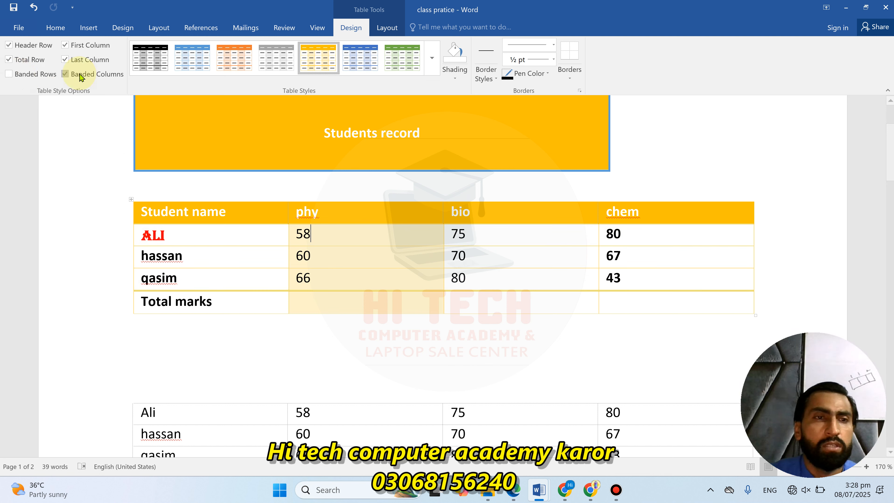
{"action": "left_click", "coordinate": [94, 73]}
{"action": "left_click", "coordinate": [86, 75]}
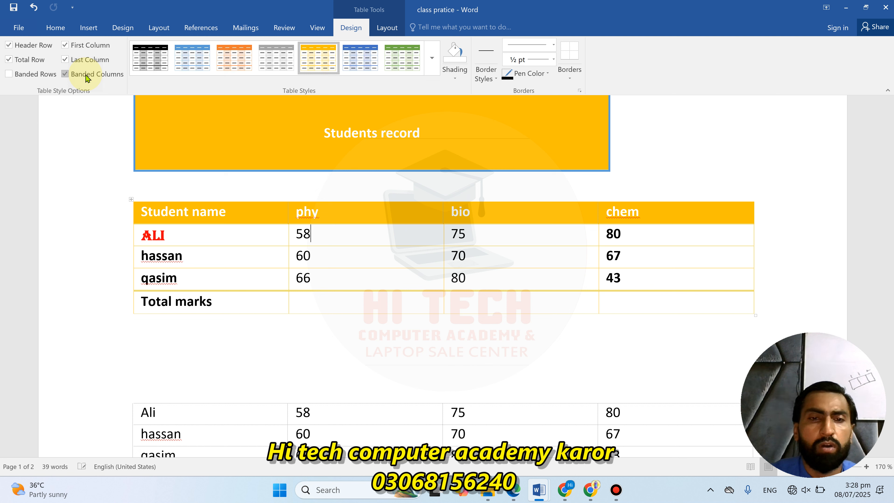
{"action": "left_click_drag", "start_coordinate": [213, 240], "coordinate": [652, 307]}
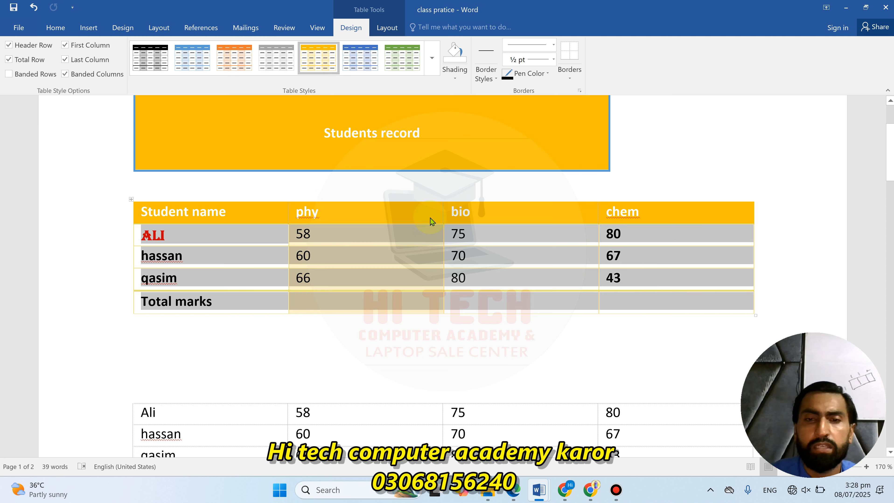
{"action": "left_click", "coordinate": [66, 75]}
{"action": "left_click", "coordinate": [66, 75]}
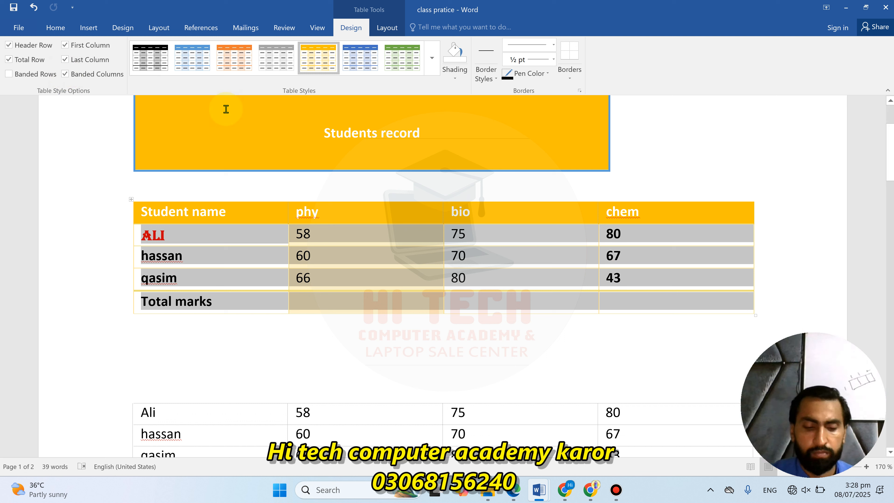
Shade the bio mark cell containing 70 with the standard orange color
{"action": "left_click", "coordinate": [457, 299]}
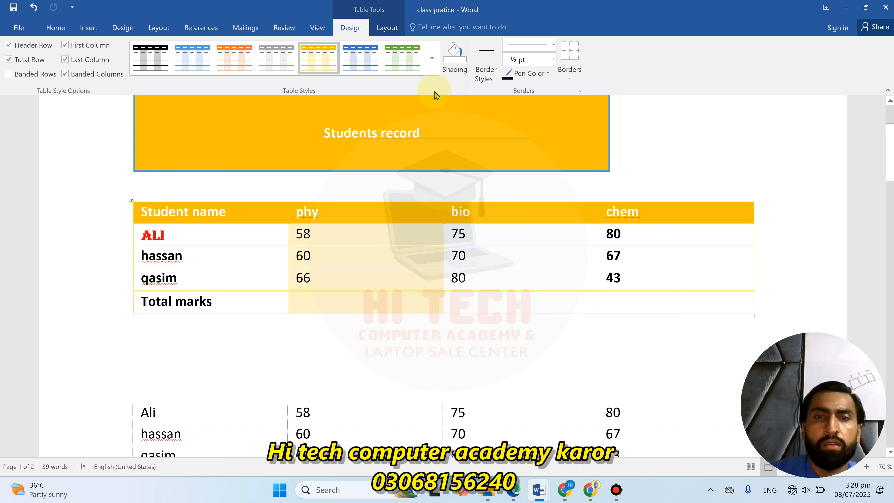
{"action": "left_click", "coordinate": [432, 75]}
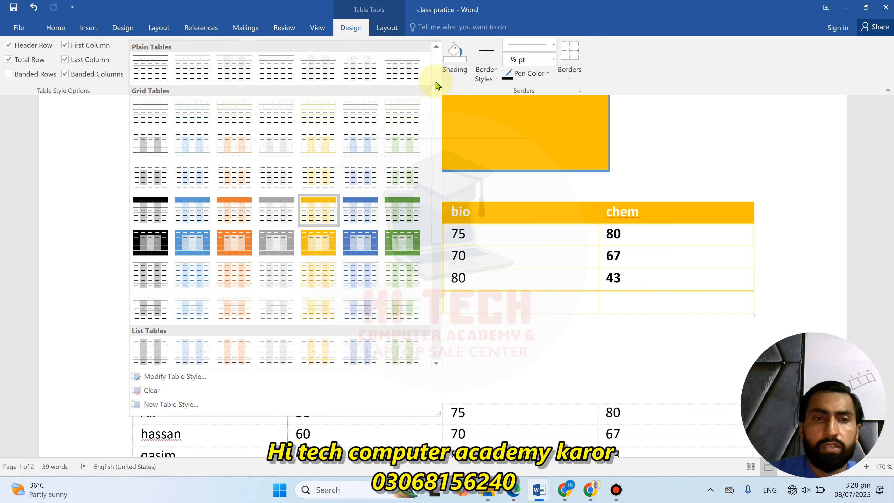
{"action": "left_click", "coordinate": [521, 219]}
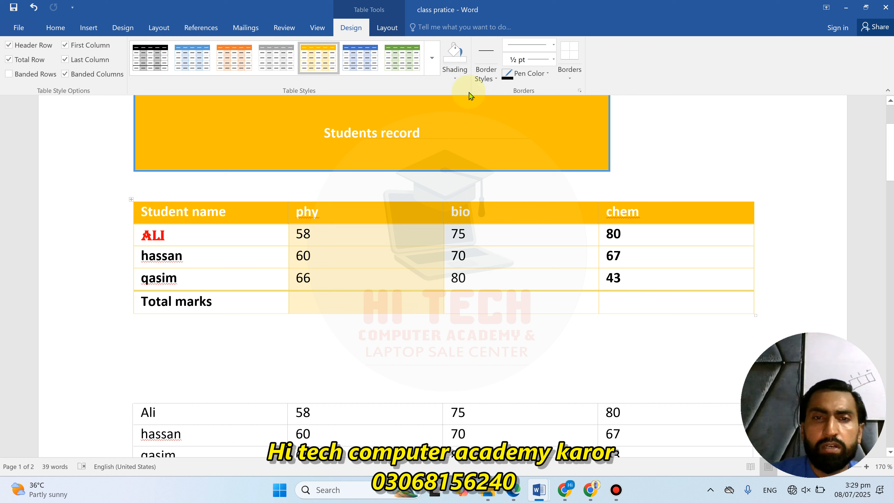
{"action": "left_click", "coordinate": [457, 81]}
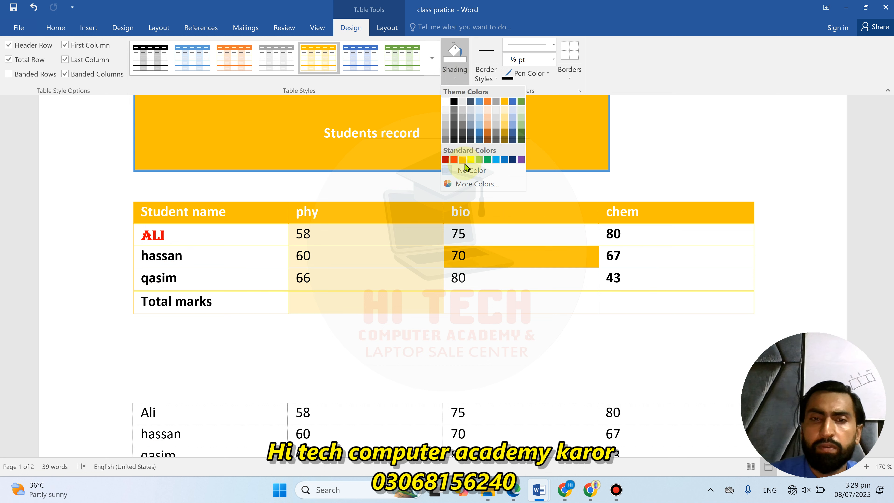
{"action": "left_click", "coordinate": [464, 161]}
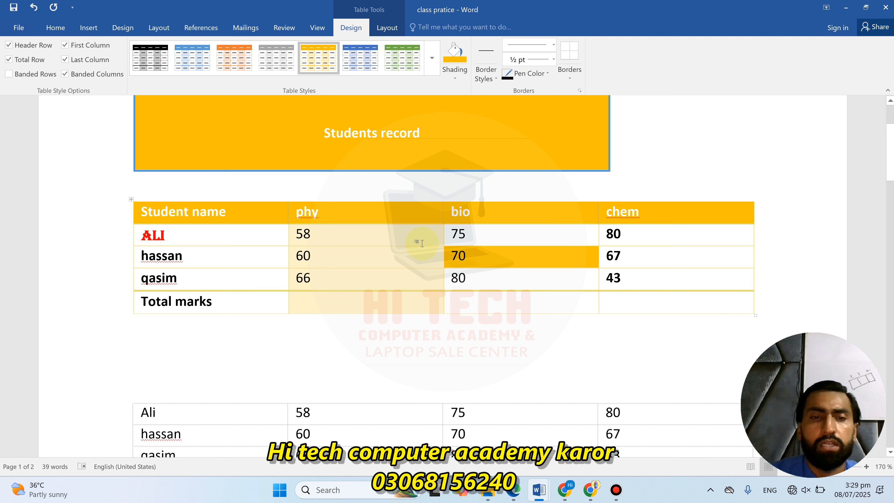
{"action": "left_click_drag", "start_coordinate": [217, 231], "coordinate": [647, 308]}
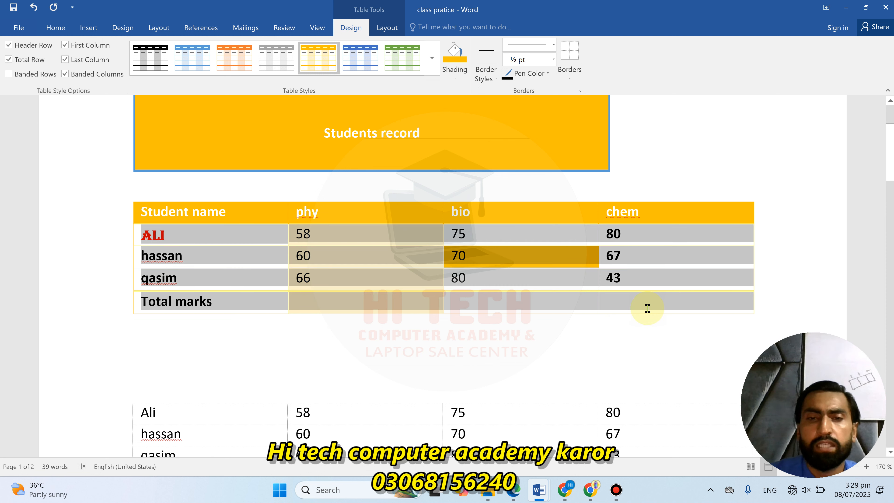
{"action": "left_click", "coordinate": [455, 77]}
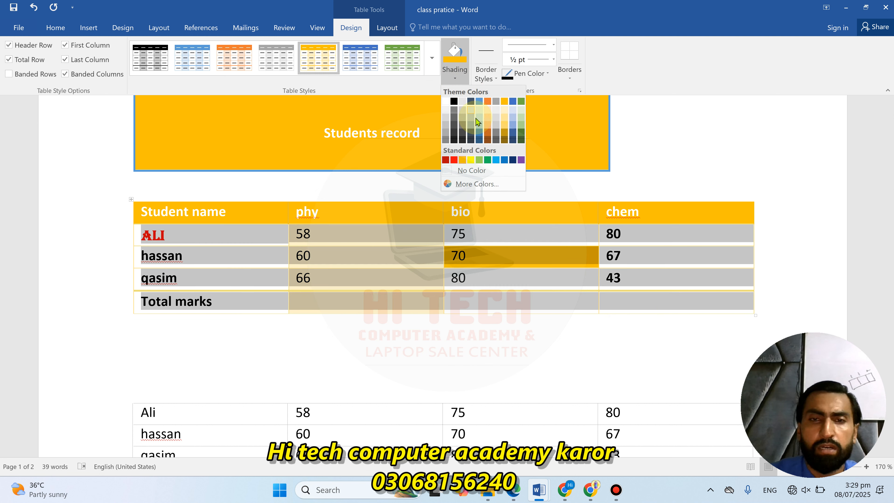
{"action": "left_click", "coordinate": [578, 273]}
{"action": "left_click", "coordinate": [627, 260]}
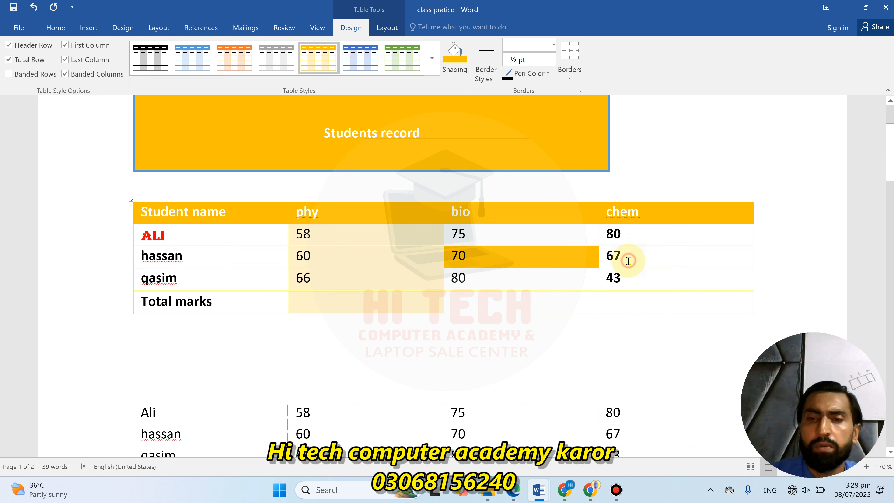
Shade the second student's name cell in the marks table with the standard red color
{"action": "left_click", "coordinate": [202, 257]}
{"action": "left_click", "coordinate": [455, 76]}
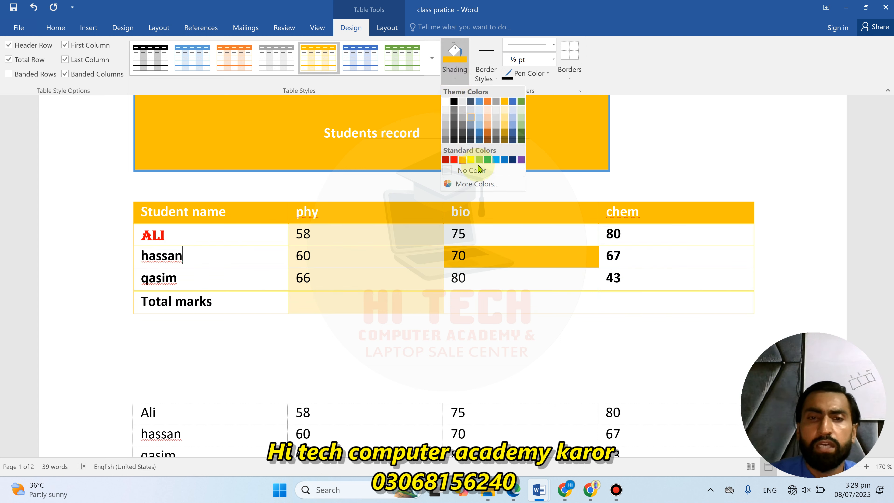
{"action": "left_click", "coordinate": [454, 160]}
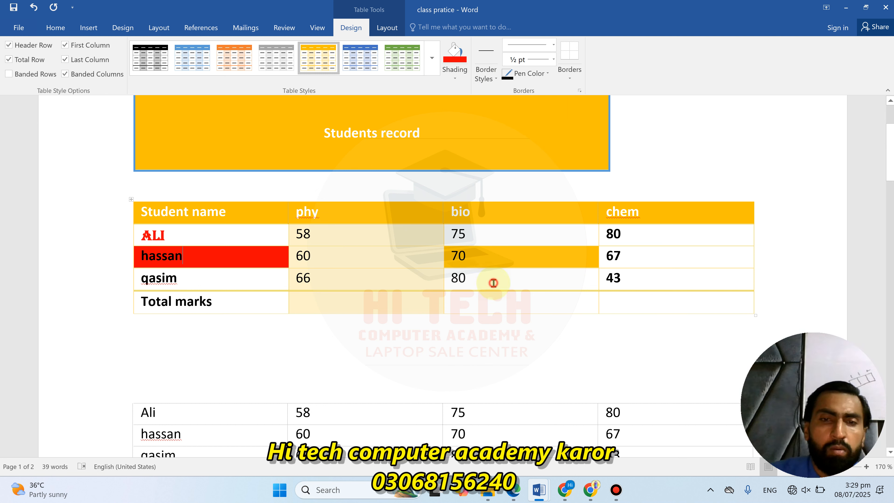
{"action": "left_click", "coordinate": [480, 282]}
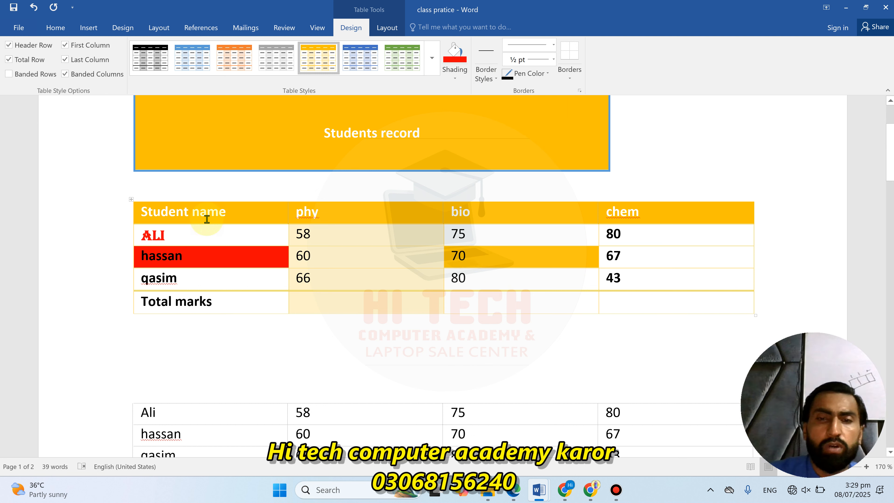
Apply thin black All Borders to the entire marks table
{"action": "left_click", "coordinate": [131, 200]}
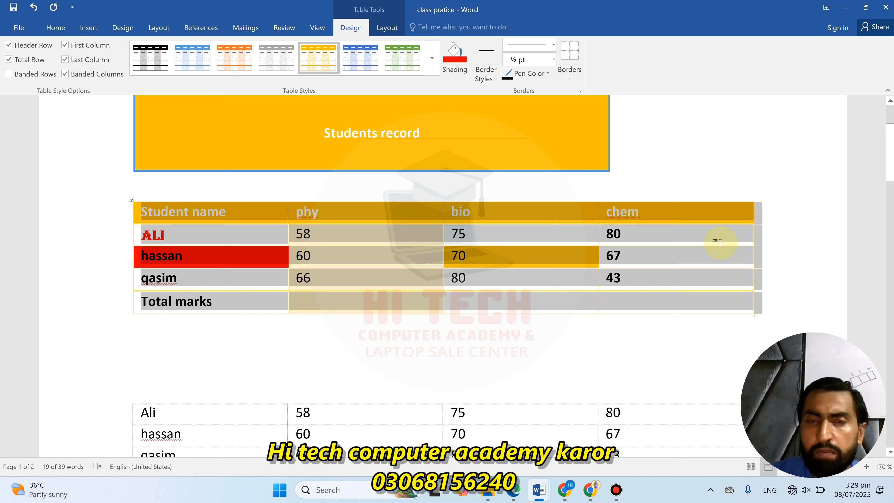
{"action": "left_click", "coordinate": [571, 80]}
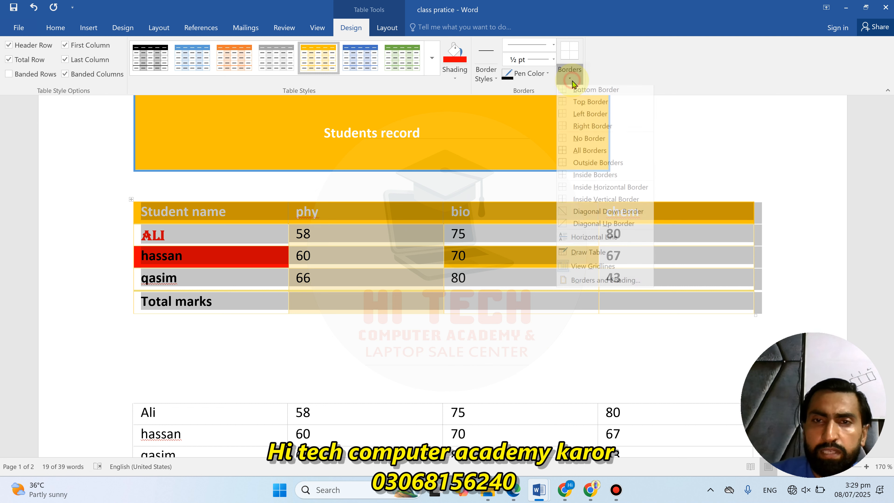
{"action": "left_click", "coordinate": [589, 153]}
{"action": "left_click", "coordinate": [618, 267]}
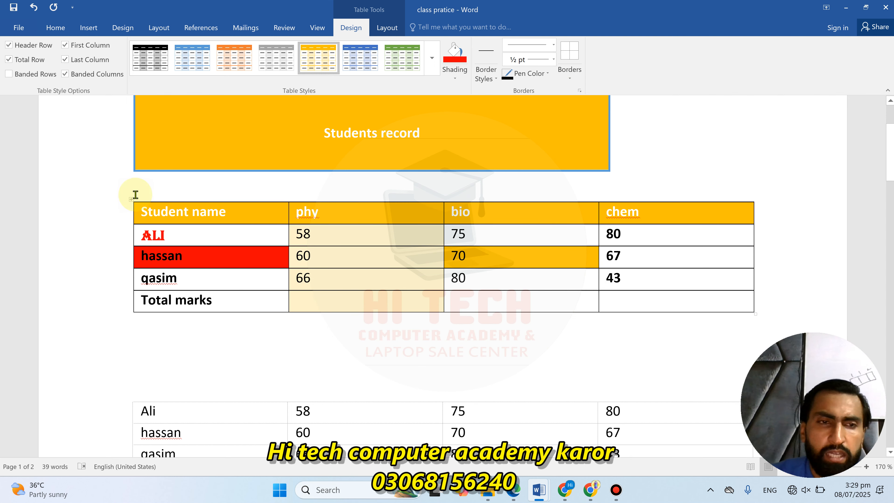
Apply All Borders to the entire marks table using the solid orange 1½ pt theme border style
{"action": "left_click", "coordinate": [131, 200]}
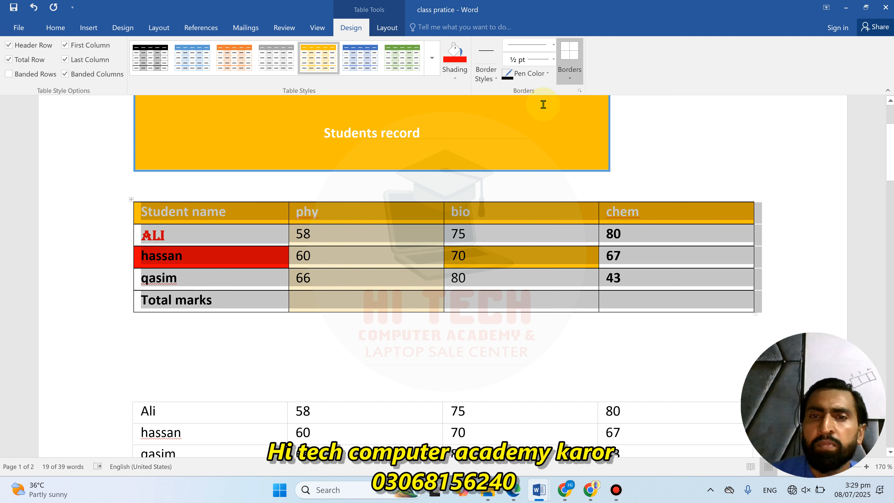
{"action": "left_click", "coordinate": [570, 79]}
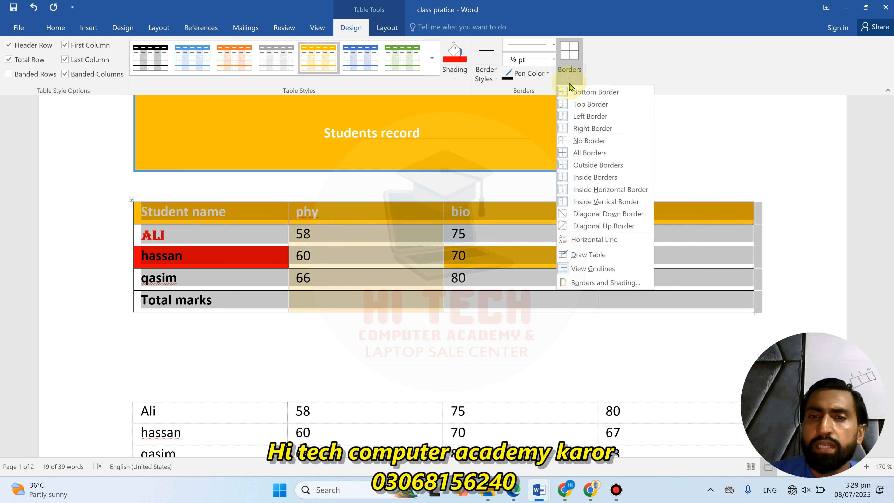
{"action": "left_click", "coordinate": [484, 79]}
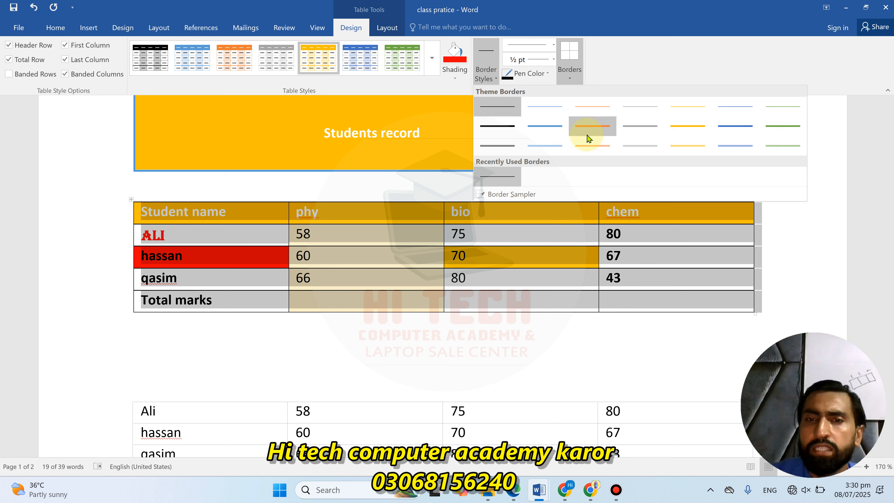
{"action": "left_click", "coordinate": [587, 135]}
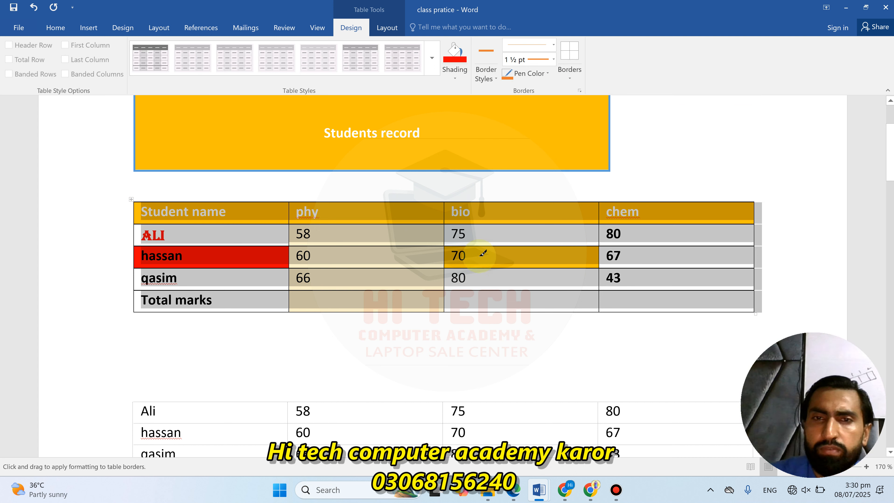
{"action": "left_click", "coordinate": [570, 75]}
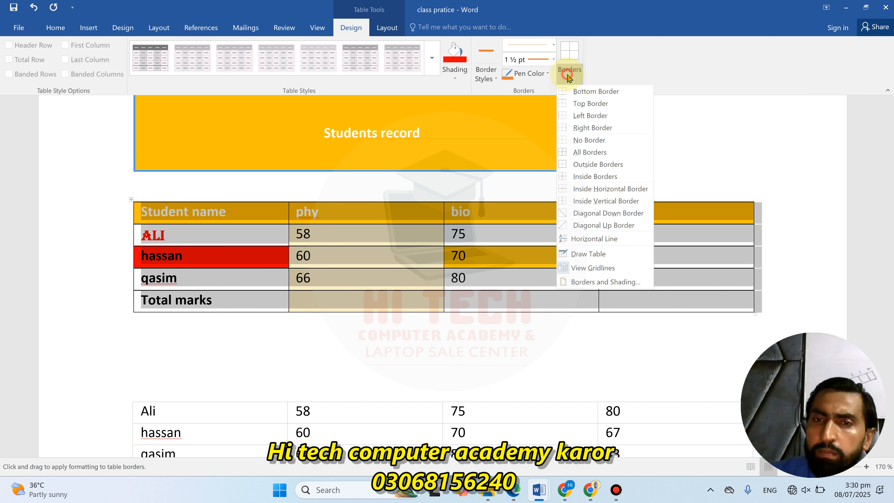
{"action": "left_click", "coordinate": [596, 153]}
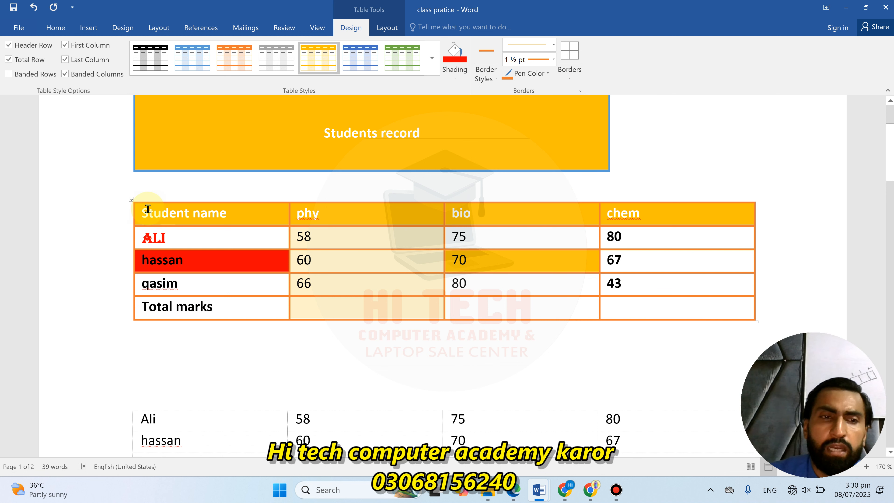
Apply All Borders to the entire marks table using the solid dark blue 1½ pt theme border style
{"action": "left_click", "coordinate": [131, 200]}
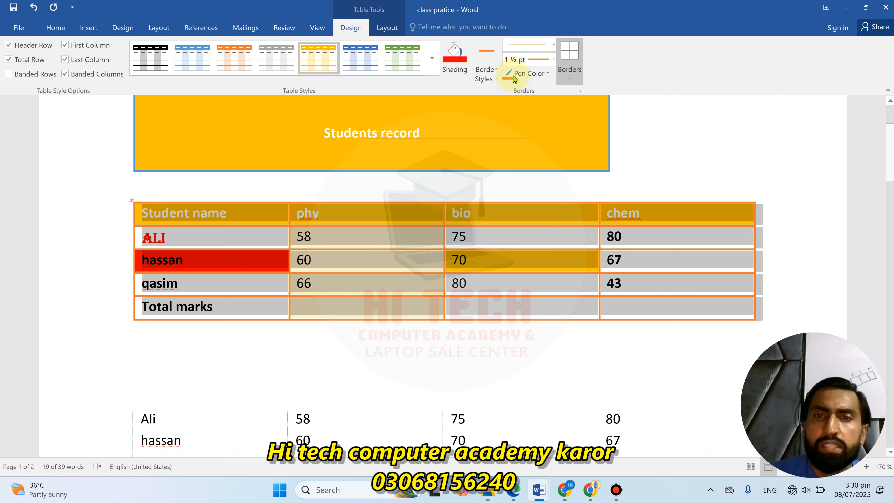
{"action": "left_click", "coordinate": [493, 76]}
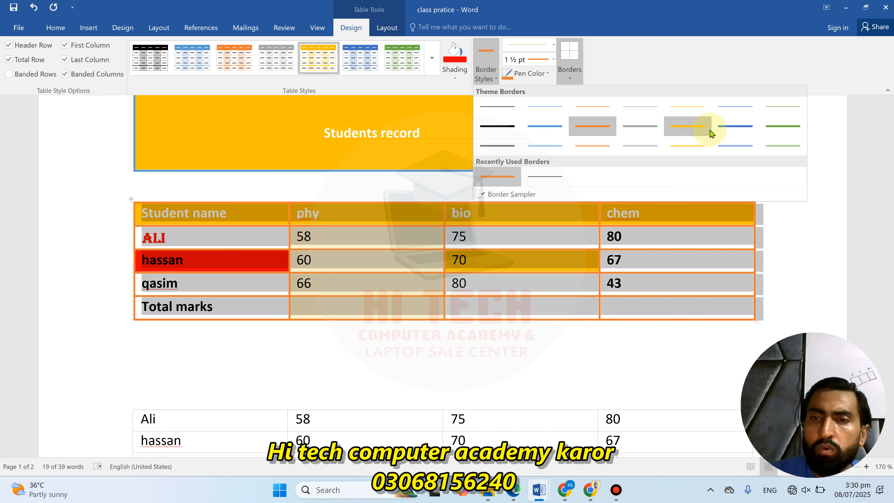
{"action": "left_click", "coordinate": [731, 126]}
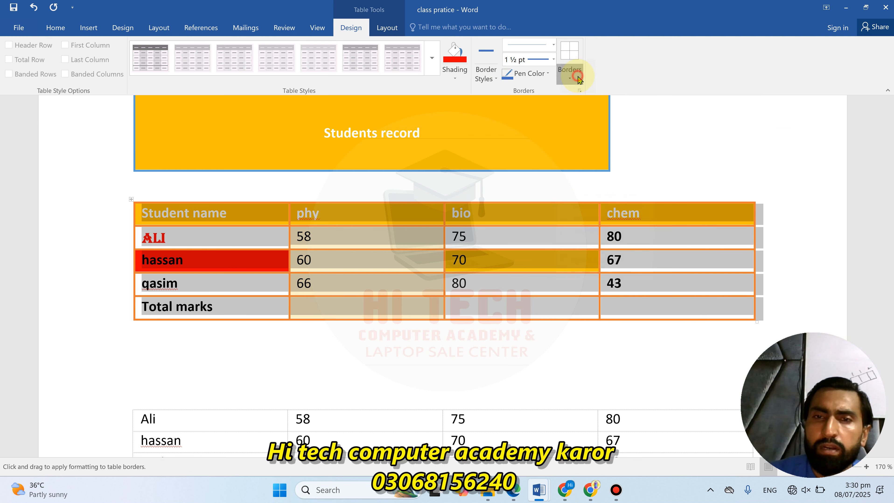
{"action": "left_click", "coordinate": [578, 78]}
{"action": "left_click", "coordinate": [591, 152]}
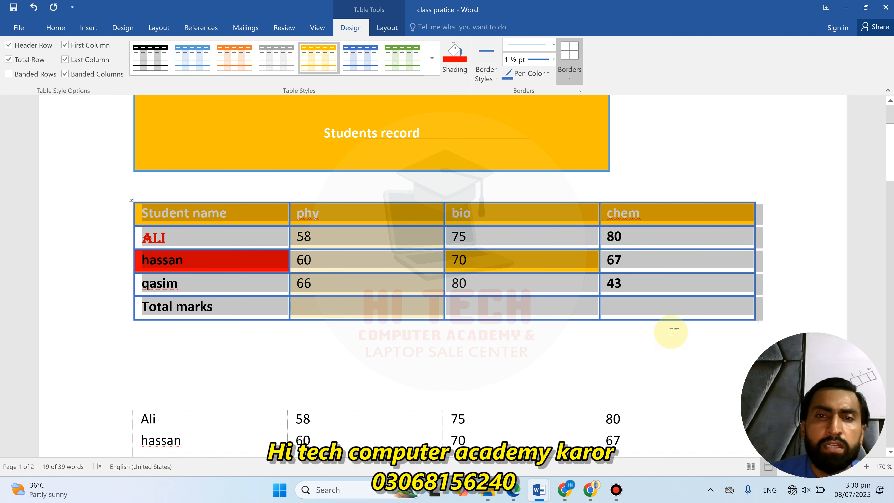
Apply All Borders to the entire marks table with the line weight set to 2 ¼ pt
{"action": "left_click", "coordinate": [554, 63]}
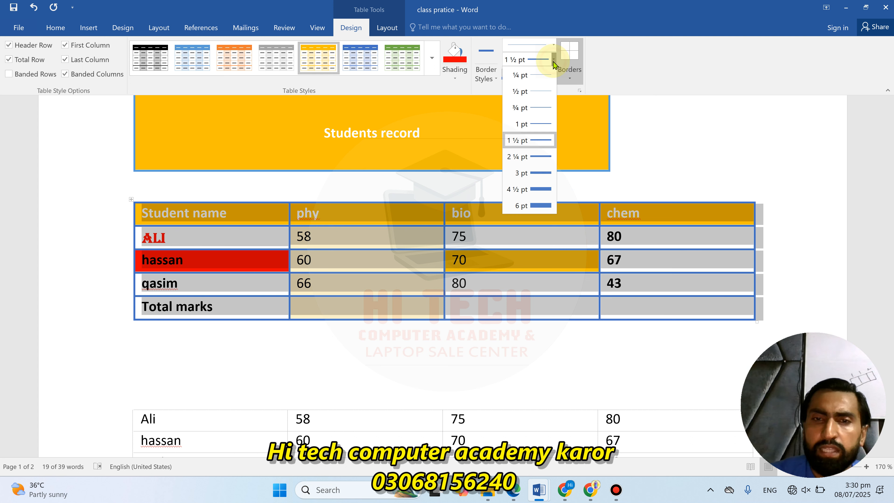
{"action": "left_click", "coordinate": [541, 152]}
{"action": "left_click", "coordinate": [568, 78]}
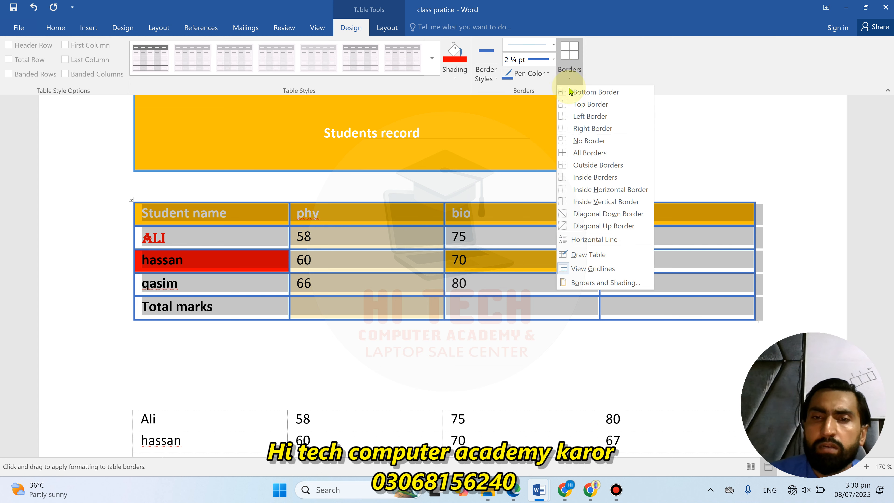
{"action": "left_click", "coordinate": [580, 151]}
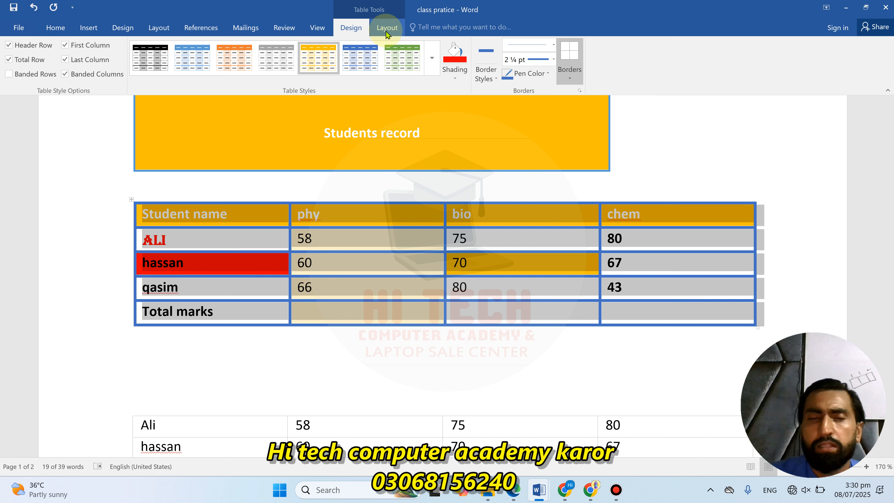
Remove the shading from the second student's name cell and bio mark cell using No Color
{"action": "left_click", "coordinate": [388, 28]}
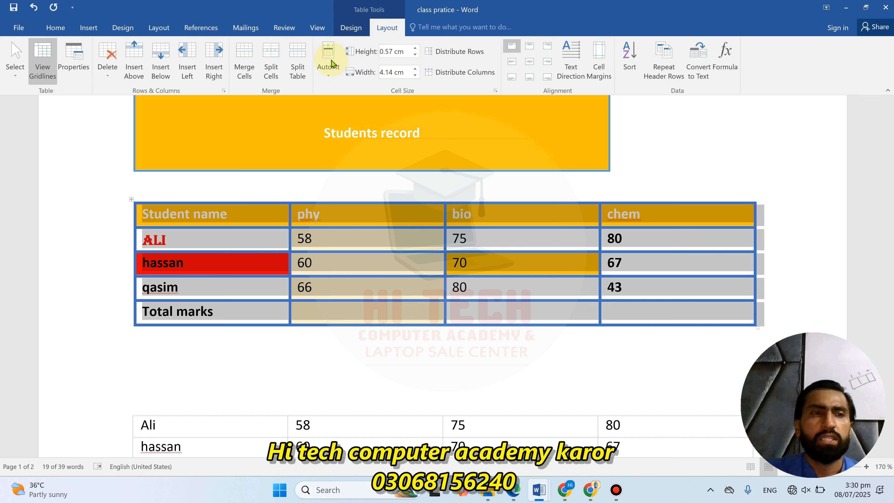
{"action": "left_click", "coordinate": [257, 266]}
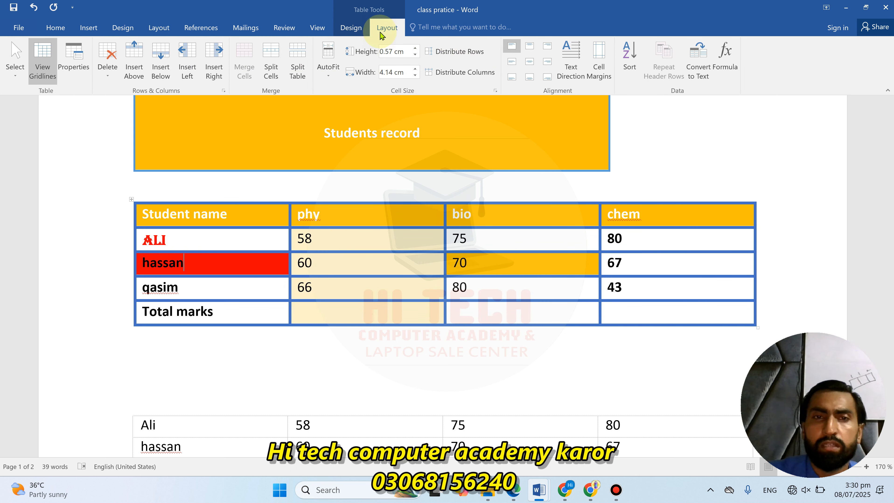
{"action": "left_click", "coordinate": [351, 27]}
{"action": "left_click", "coordinate": [455, 79]}
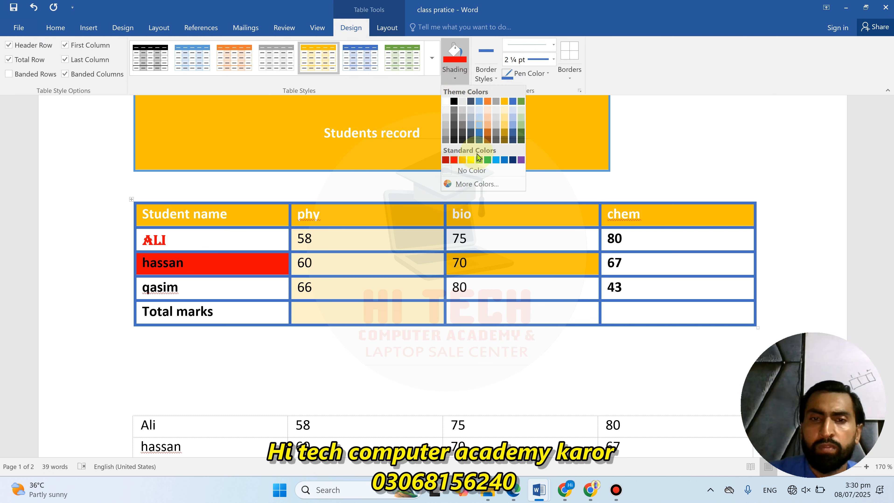
{"action": "left_click", "coordinate": [475, 171]}
{"action": "left_click", "coordinate": [567, 264]}
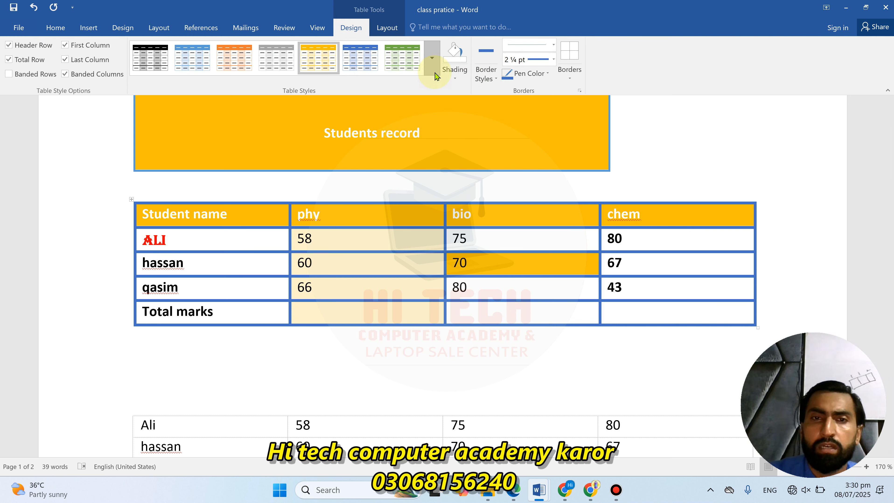
{"action": "left_click", "coordinate": [455, 72]}
{"action": "left_click", "coordinate": [473, 170]}
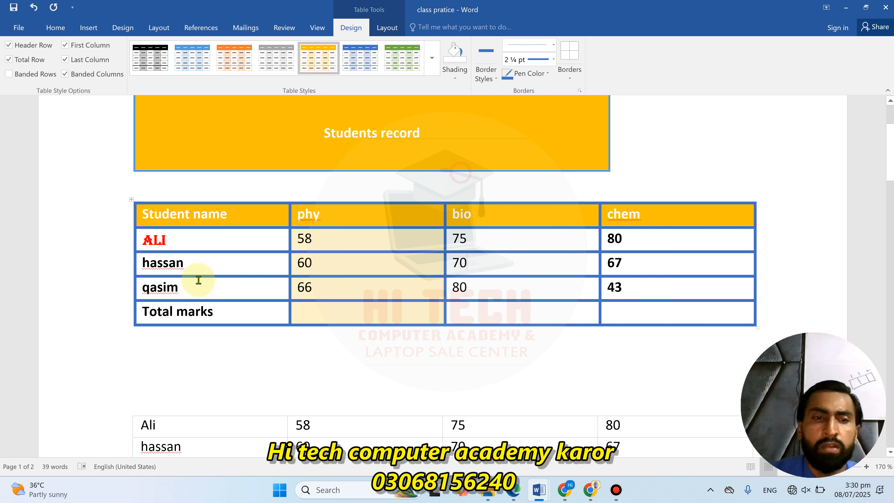
Select the second student's name cell and extend the selection to the whole Student name column
{"action": "left_click", "coordinate": [185, 264]}
{"action": "left_click", "coordinate": [378, 30]}
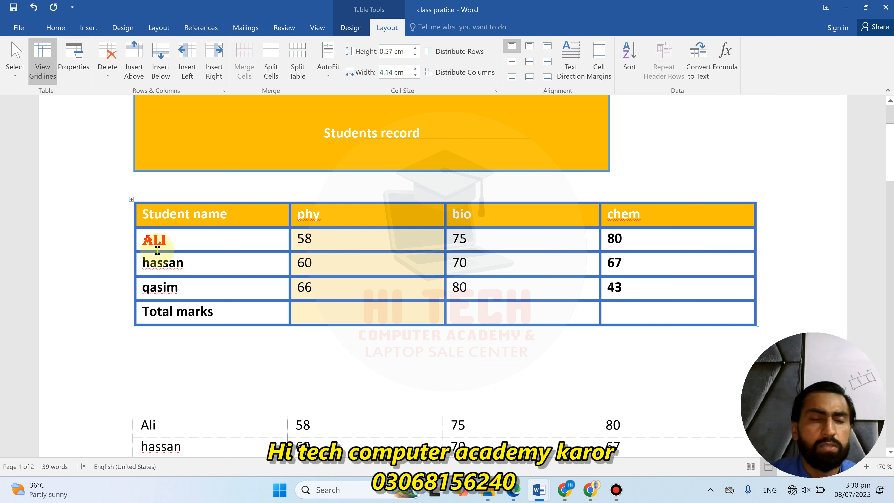
{"action": "left_click", "coordinate": [17, 73]}
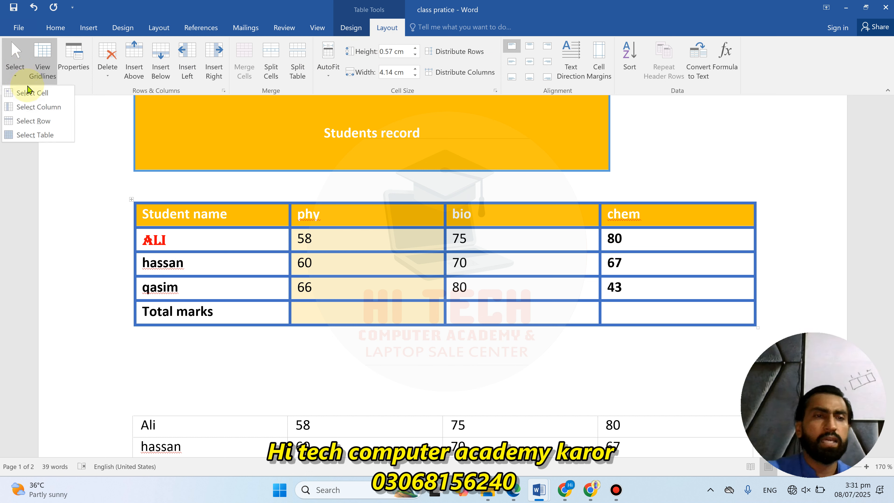
{"action": "left_click", "coordinate": [31, 93]}
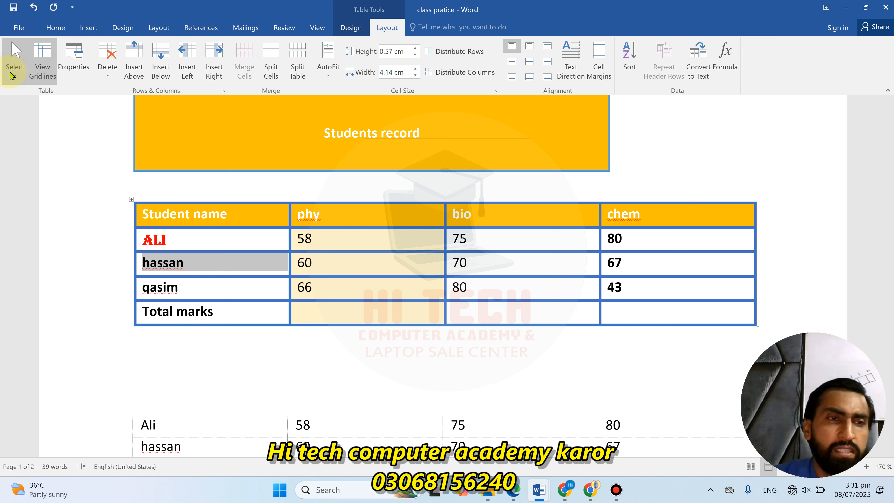
{"action": "left_click", "coordinate": [14, 67]}
{"action": "left_click", "coordinate": [28, 107]}
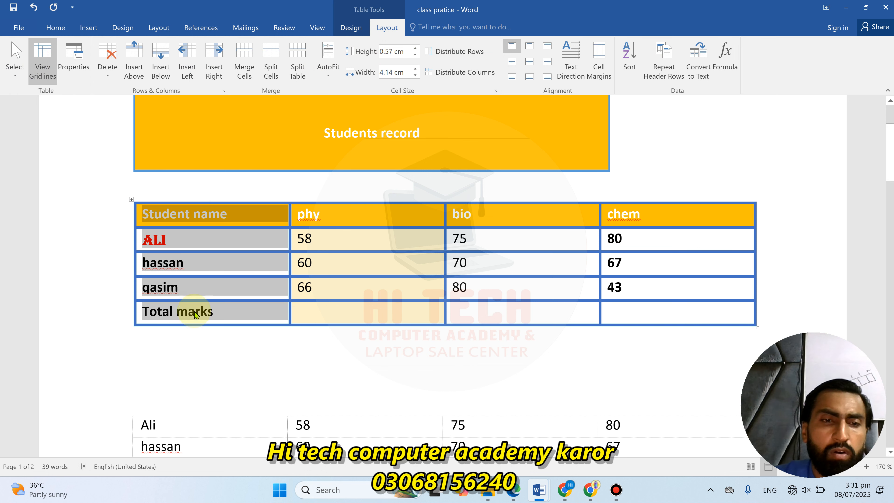
Select the second student's entire row in the marks table and clear the selection
{"action": "left_click", "coordinate": [15, 67]}
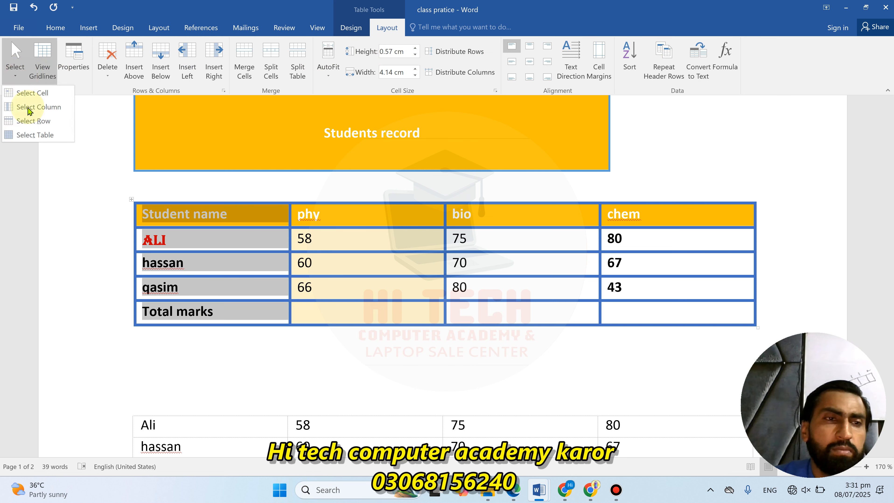
{"action": "left_click", "coordinate": [32, 120]}
{"action": "left_click", "coordinate": [194, 260]}
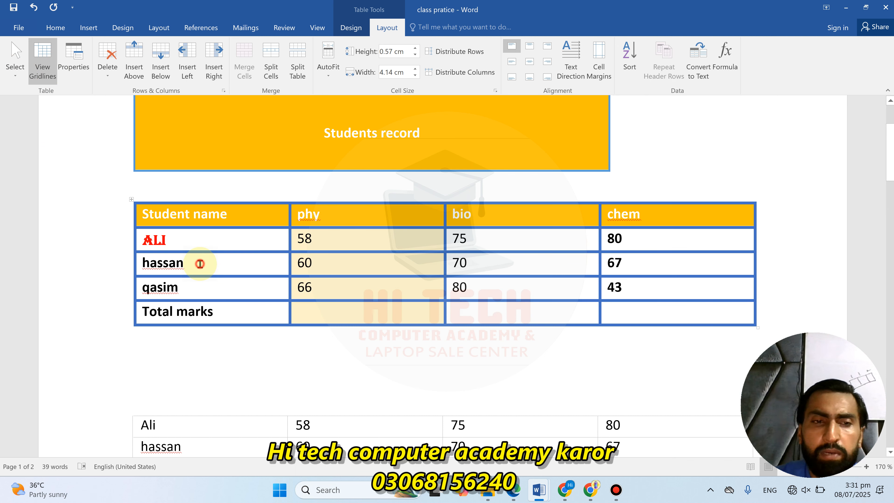
{"action": "left_click", "coordinate": [15, 67]}
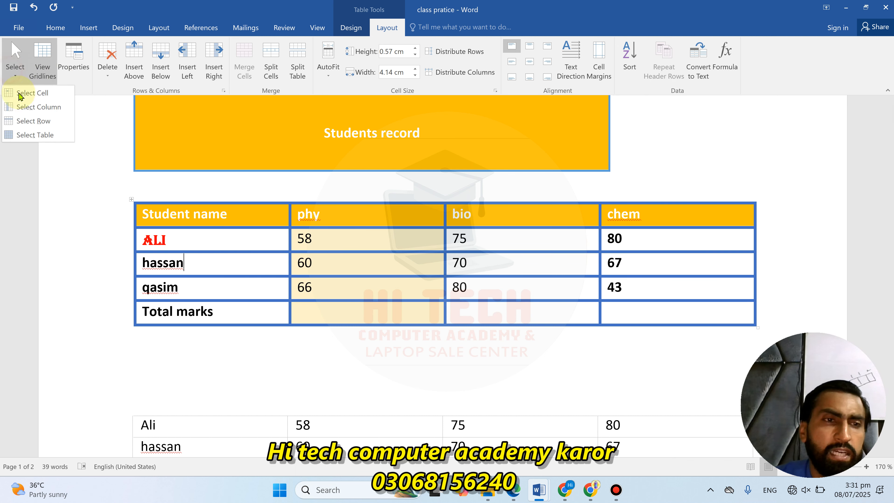
{"action": "left_click", "coordinate": [28, 120]}
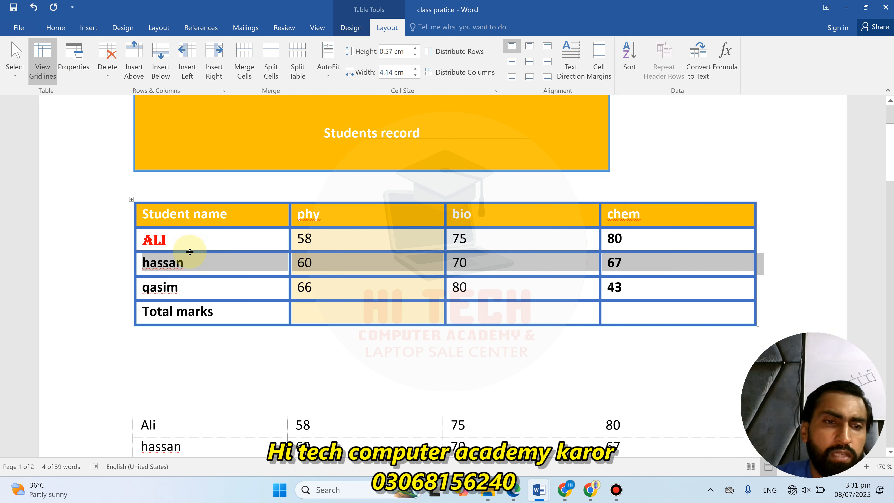
{"action": "left_click", "coordinate": [193, 241]}
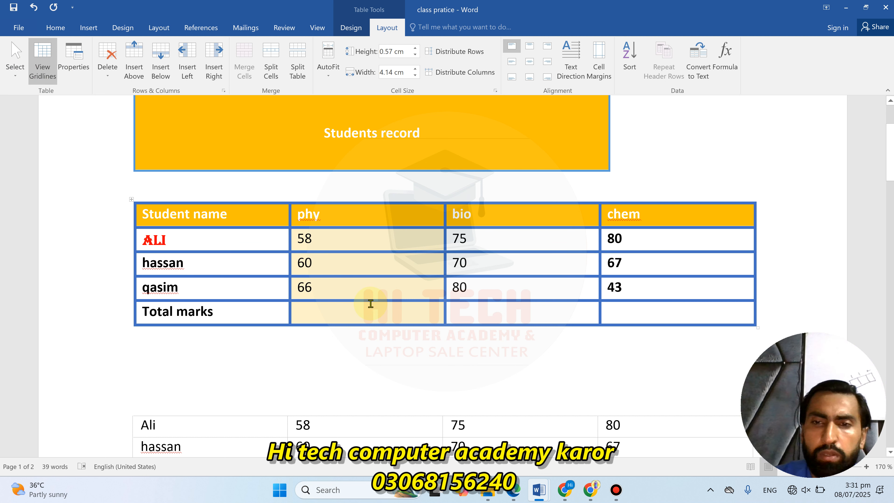
Select the whole marks table starting from the first student's name cell and clear the selection
{"action": "left_click", "coordinate": [171, 240]}
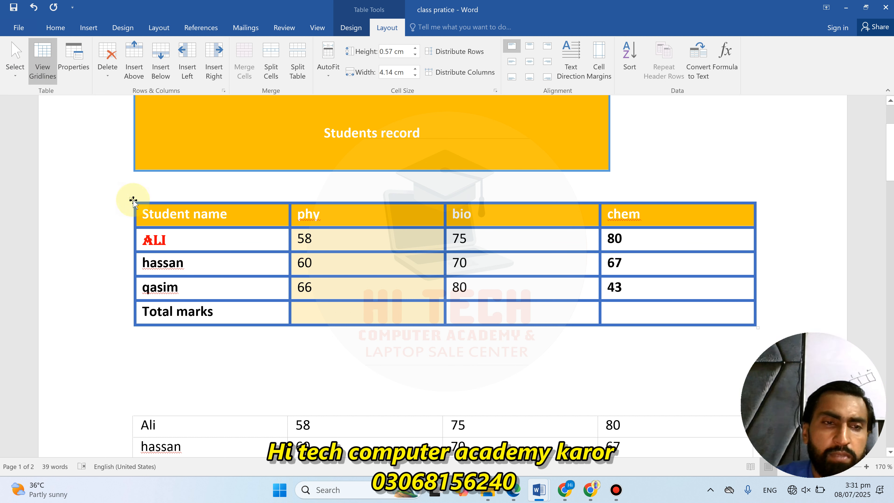
{"action": "left_click", "coordinate": [24, 78]}
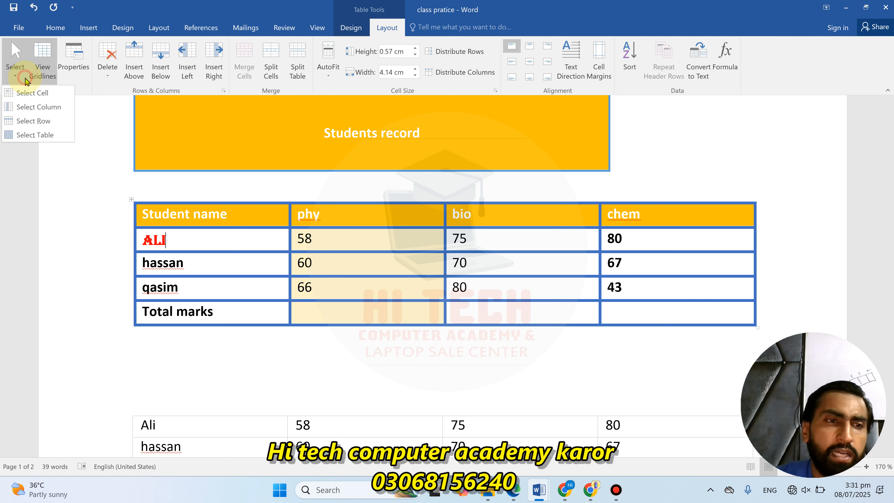
{"action": "left_click", "coordinate": [35, 135]}
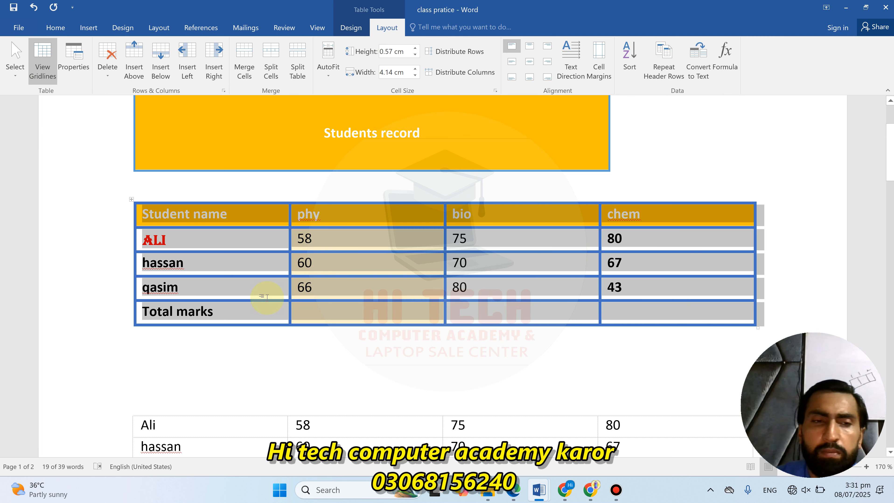
{"action": "left_click", "coordinate": [234, 269]}
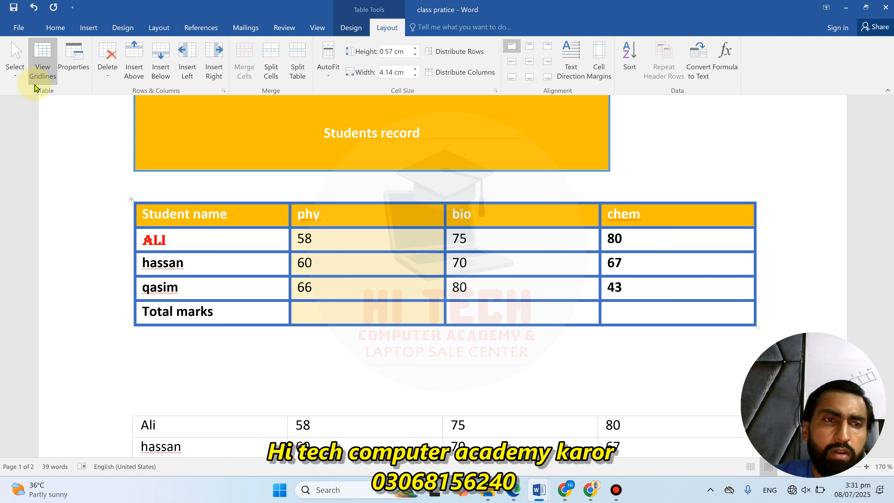
Turn off the display of table gridlines in the document
{"action": "left_click", "coordinate": [41, 60]}
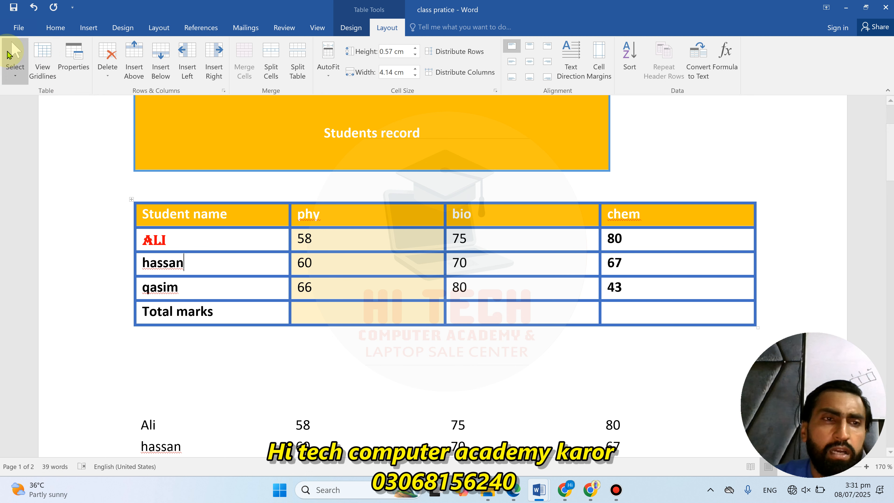
{"action": "left_click", "coordinate": [132, 201]}
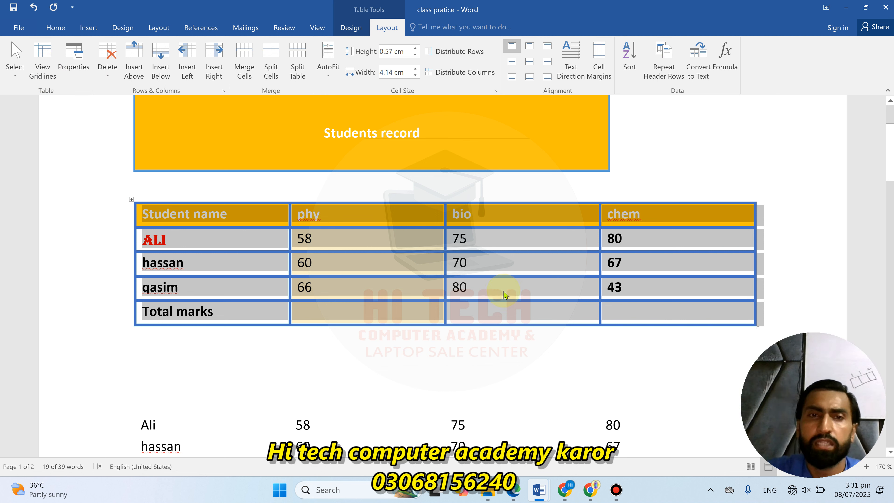
{"action": "left_click", "coordinate": [473, 241]}
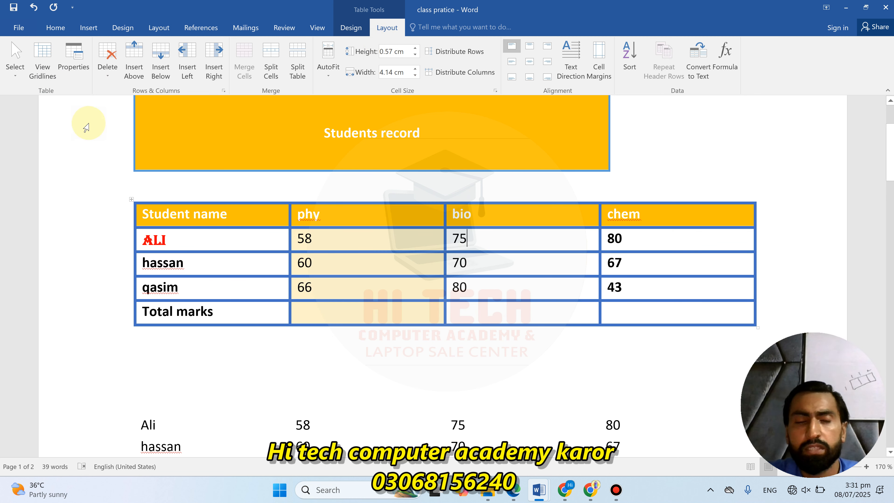
Examine the borderless table below the marks table and check all tables in the print preview
{"action": "scroll", "coordinate": [222, 260], "scroll_direction": "down", "scroll_amount": 3}
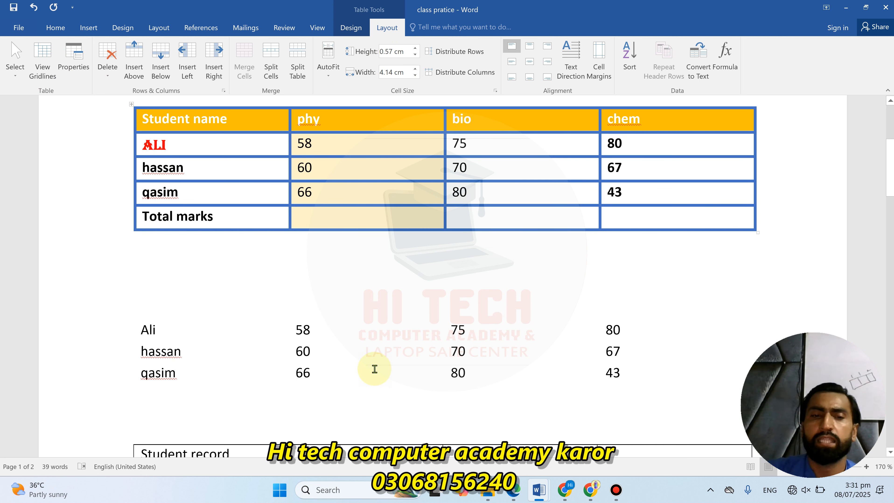
{"action": "scroll", "coordinate": [373, 367], "scroll_direction": "up", "scroll_amount": 1}
{"action": "scroll", "coordinate": [376, 367], "scroll_direction": "up", "scroll_amount": 2}
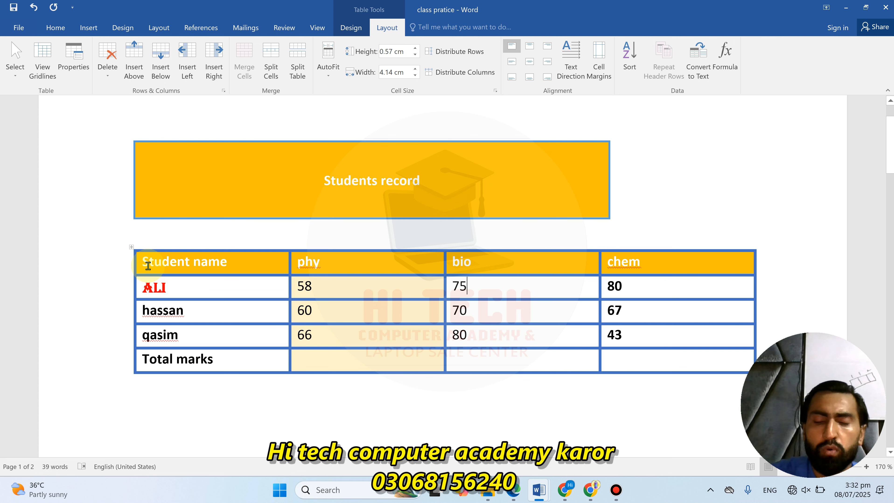
{"action": "key", "text": "ctrl+p"}
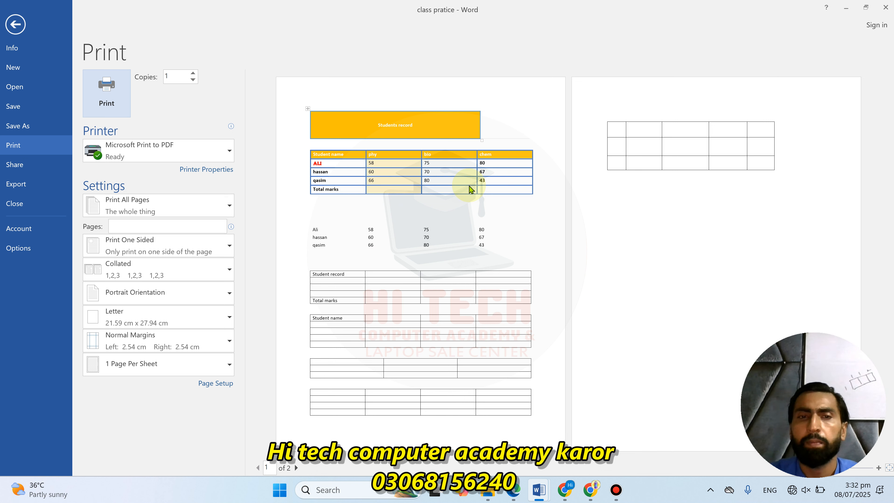
{"action": "key", "text": "Escape"}
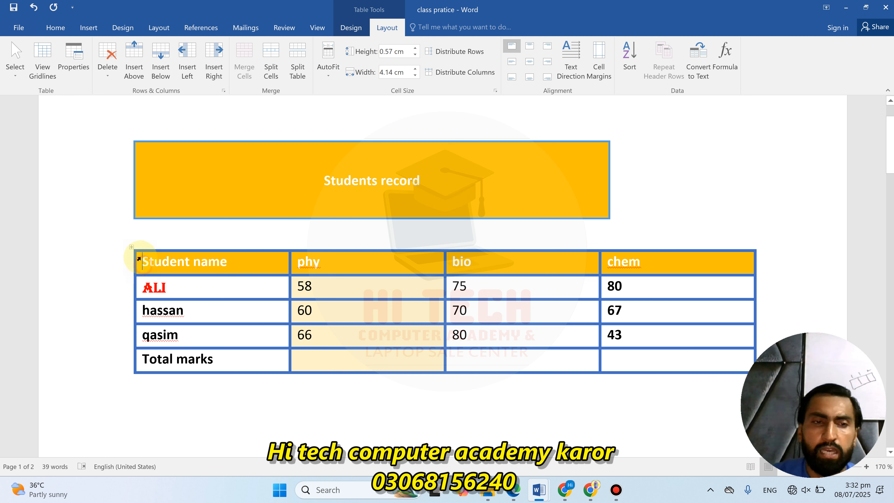
Remove every border from the entire marks table using No Border
{"action": "left_click", "coordinate": [132, 247]}
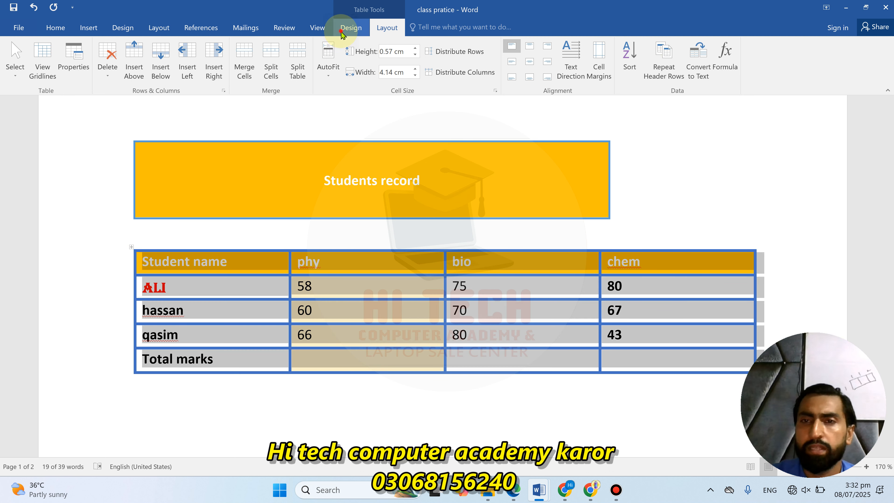
{"action": "left_click", "coordinate": [351, 28]}
{"action": "left_click", "coordinate": [571, 78]}
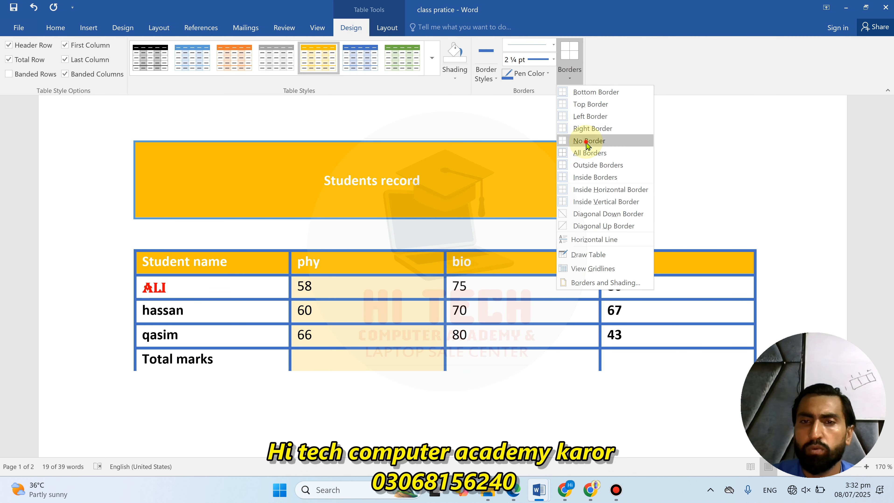
{"action": "left_click", "coordinate": [585, 141]}
{"action": "left_click", "coordinate": [647, 306]}
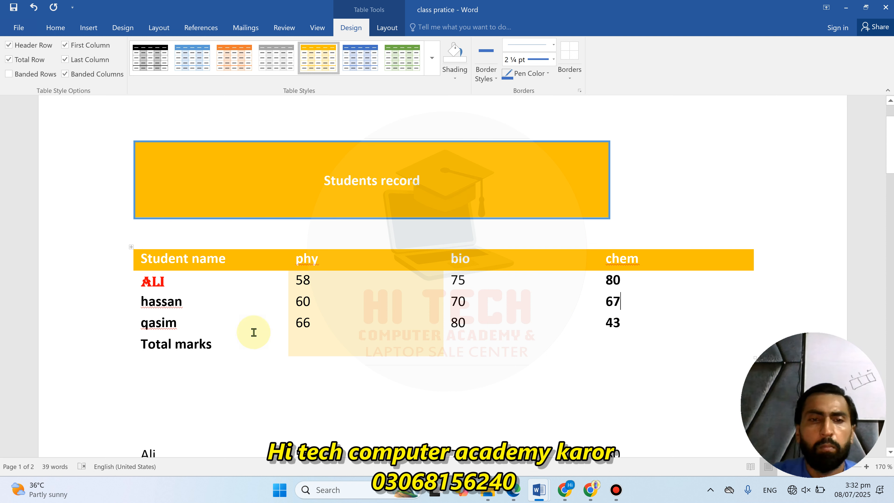
Apply the first Plain Tables style, a thin black grid, to the entire marks table
{"action": "left_click", "coordinate": [131, 247]}
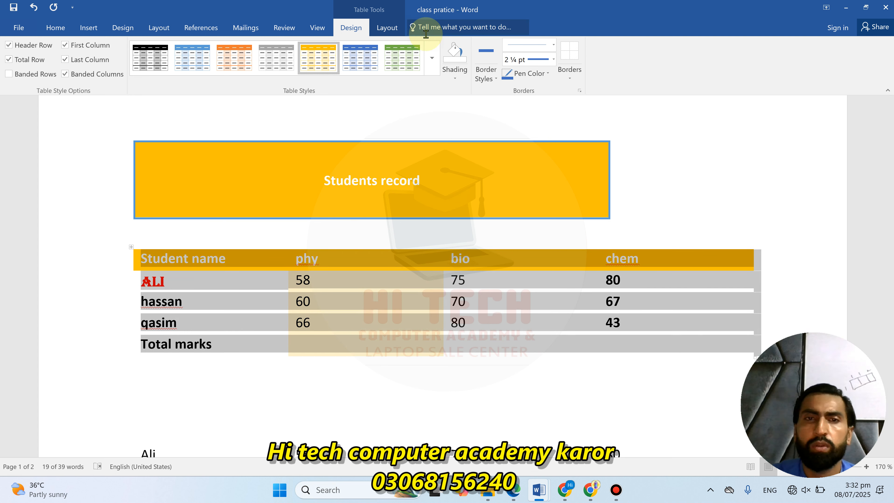
{"action": "left_click", "coordinate": [349, 28]}
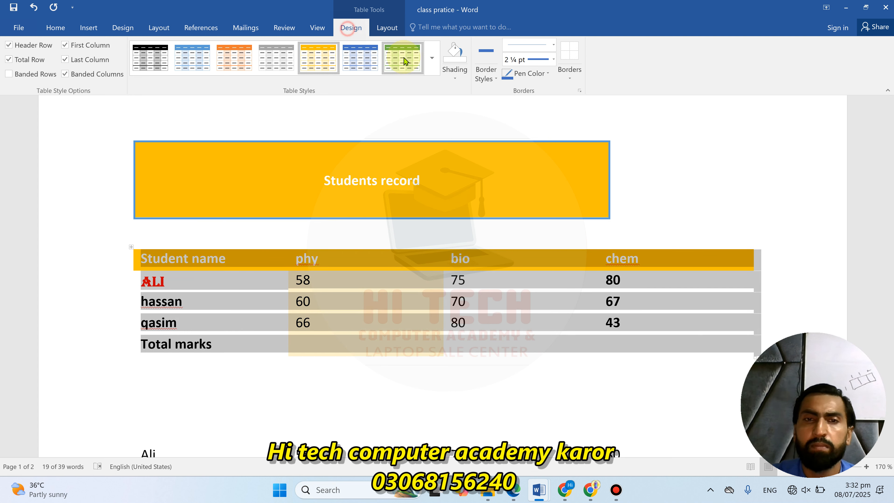
{"action": "left_click", "coordinate": [431, 63]}
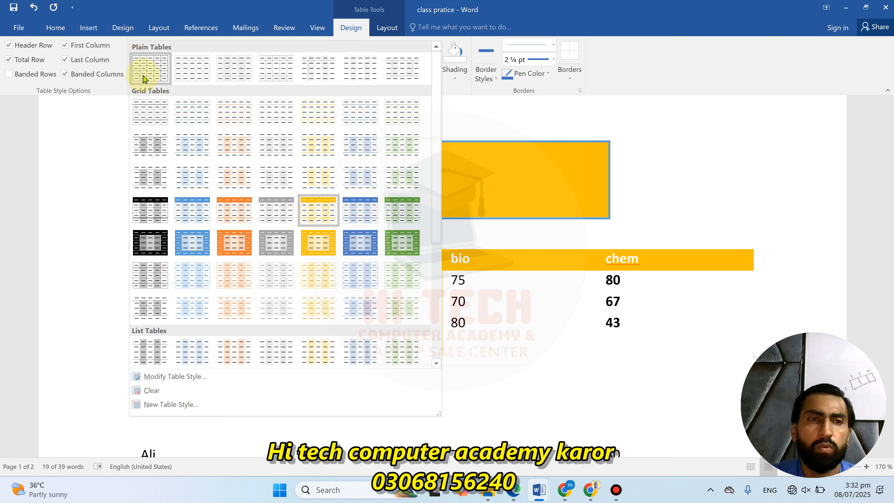
{"action": "left_click", "coordinate": [159, 64]}
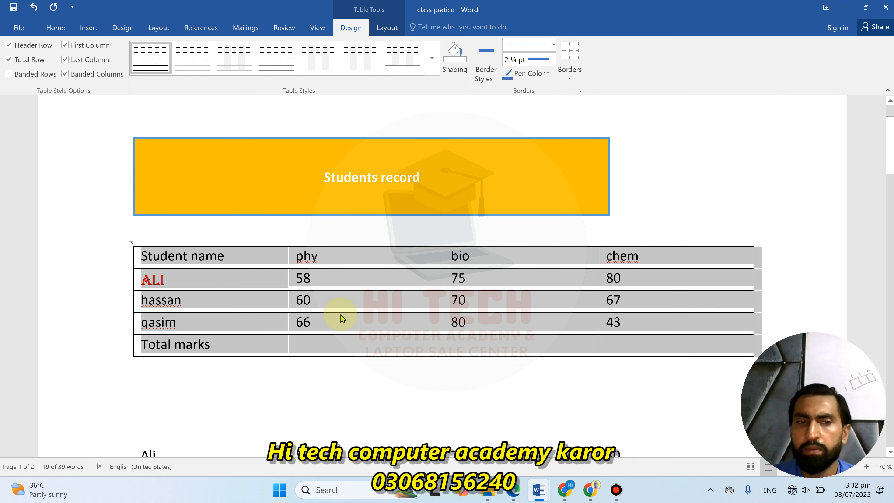
Remove every border from the whole student marks table with No Border
{"action": "left_click", "coordinate": [457, 76]}
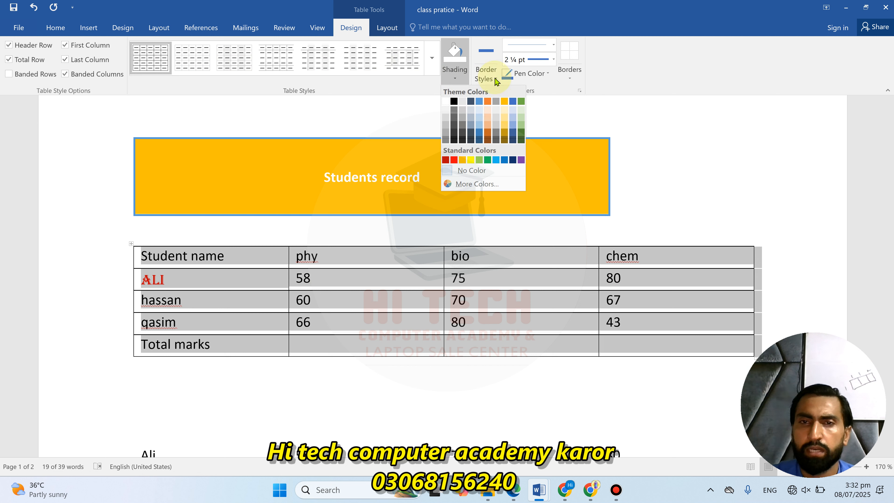
{"action": "left_click", "coordinate": [569, 73]}
{"action": "left_click", "coordinate": [569, 73]}
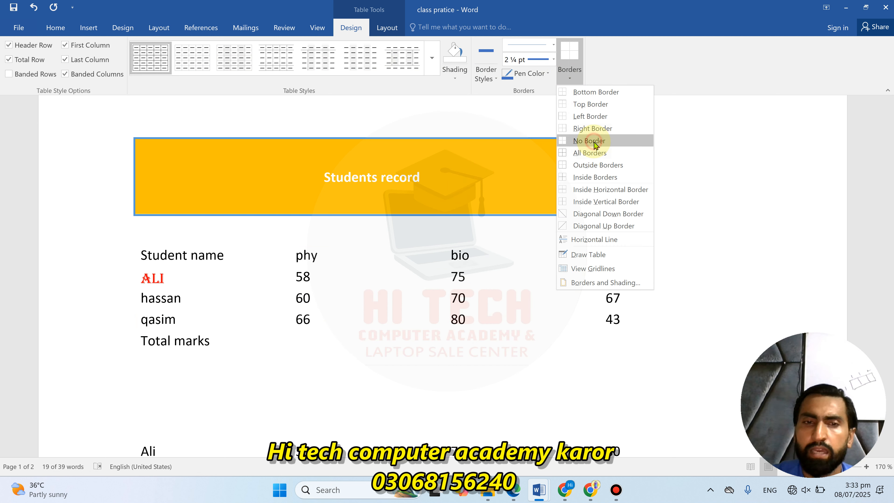
{"action": "left_click", "coordinate": [589, 141]}
{"action": "left_click", "coordinate": [531, 307]}
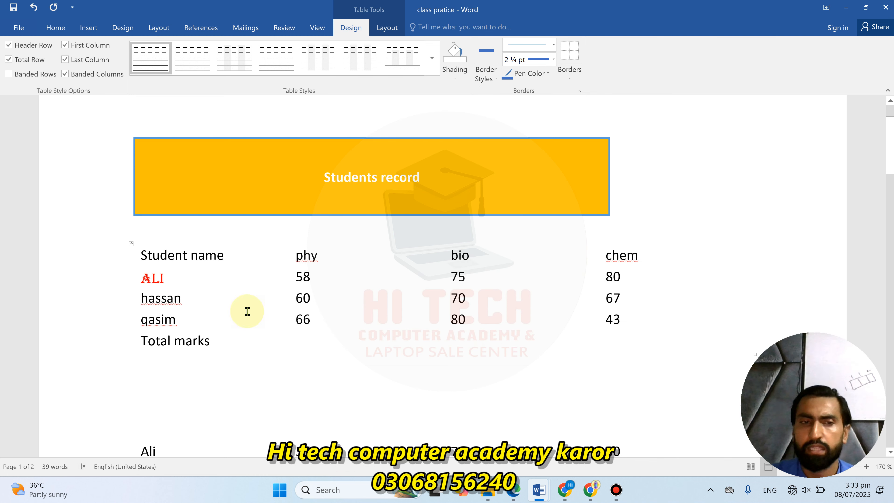
{"action": "left_click", "coordinate": [130, 245]}
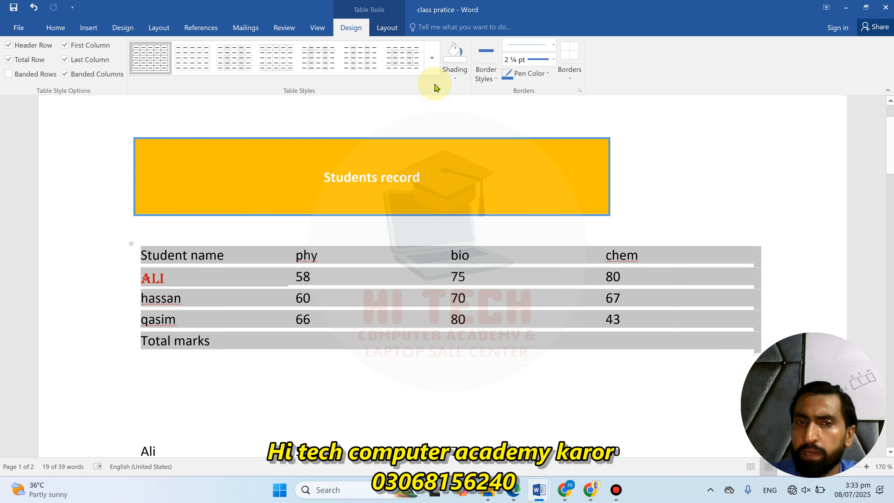
{"action": "left_click", "coordinate": [432, 71]}
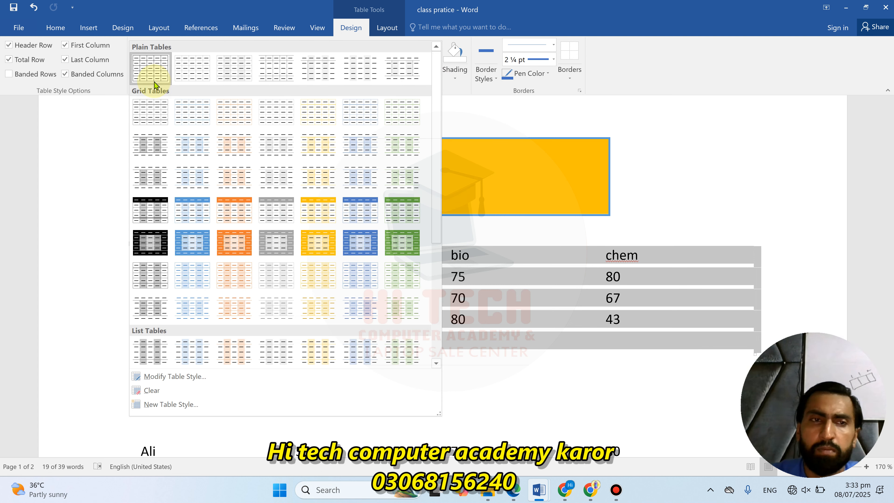
{"action": "left_click", "coordinate": [570, 70]}
{"action": "left_click", "coordinate": [570, 71]}
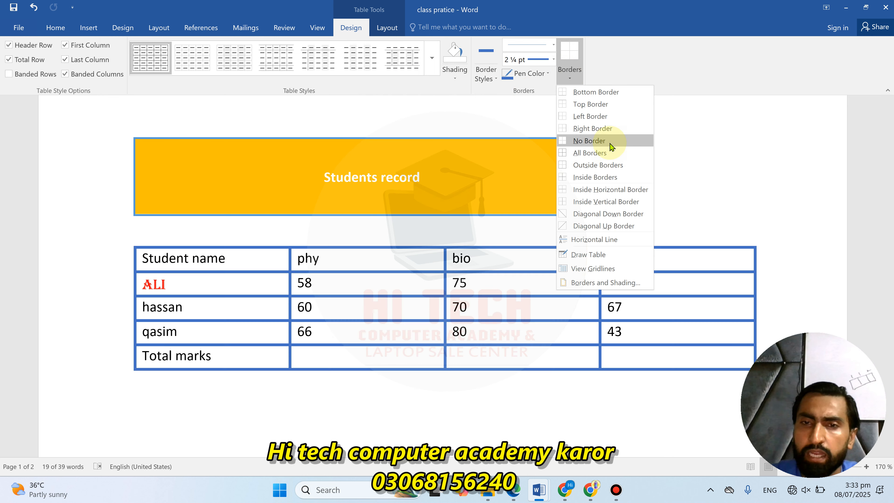
Check how the borderless marks table looks in the print preview, then return to the document
{"action": "left_click", "coordinate": [437, 327]}
{"action": "left_click", "coordinate": [384, 332]}
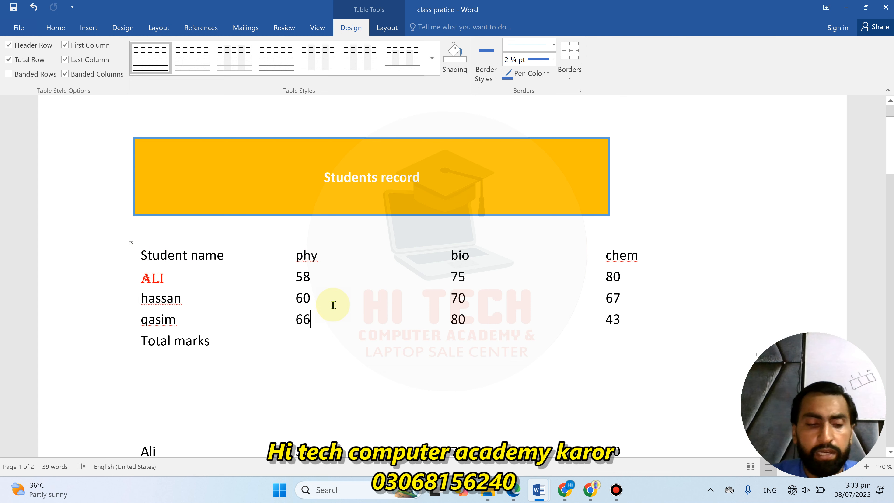
{"action": "key", "text": "ctrl+p"}
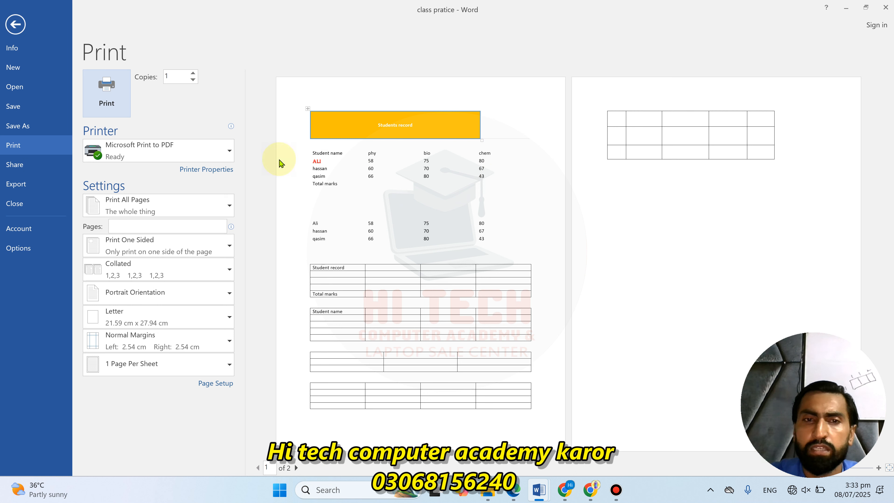
{"action": "key", "text": "Escape"}
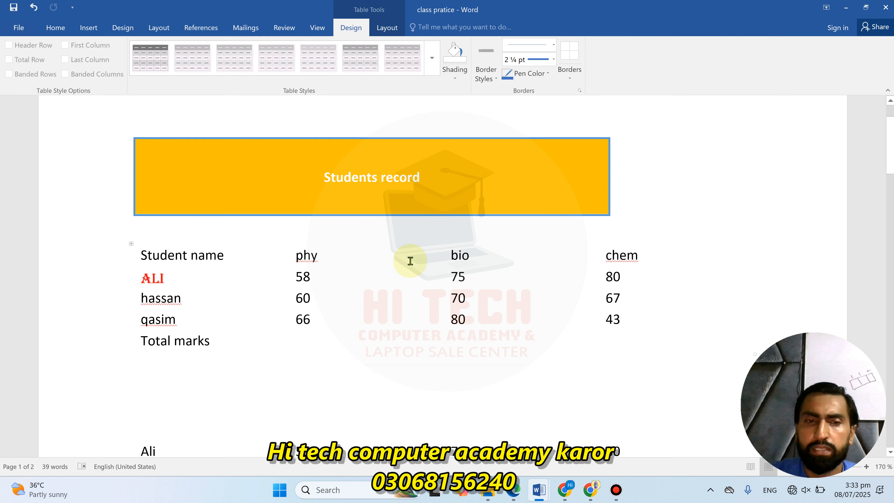
Select the whole marks table and turn on the display of table gridlines
{"action": "left_click", "coordinate": [131, 242]}
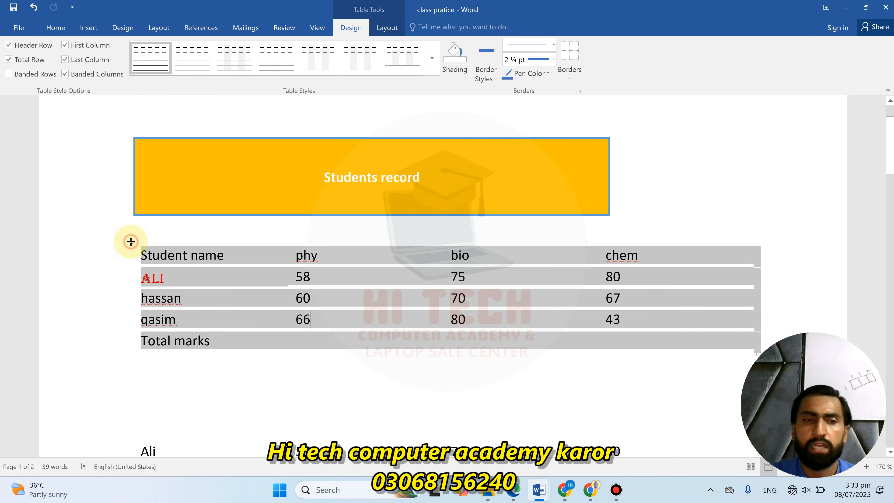
{"action": "left_click", "coordinate": [385, 26]}
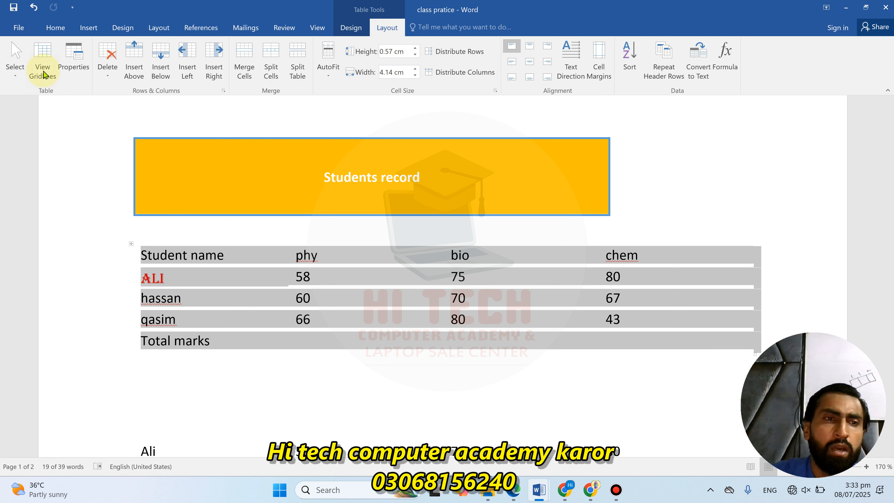
{"action": "left_click", "coordinate": [42, 56]}
{"action": "left_click", "coordinate": [306, 287]}
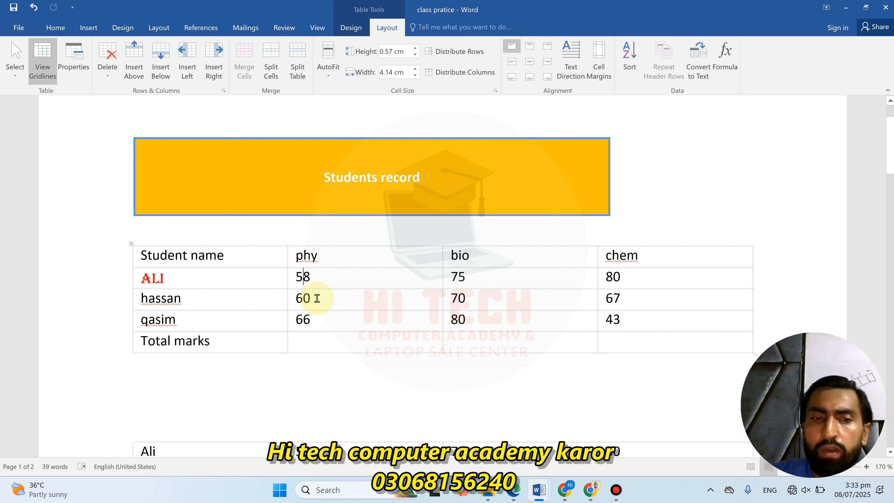
Check in the print preview whether the table gridlines would be printed, then return to the document
{"action": "left_click", "coordinate": [367, 278]}
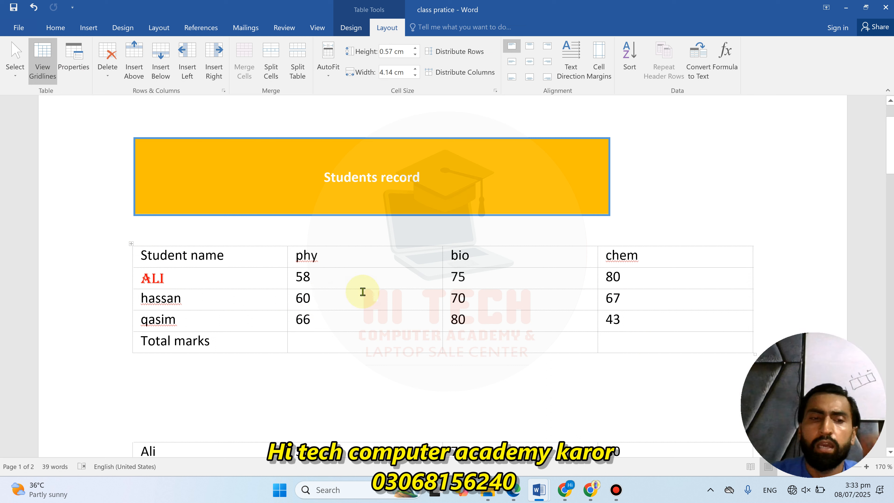
{"action": "key", "text": "ctrl+p"}
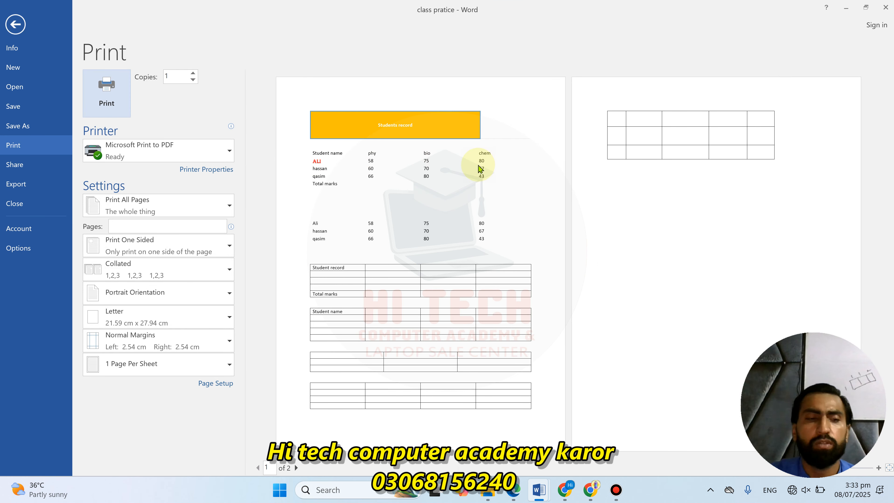
{"action": "key", "text": "Escape"}
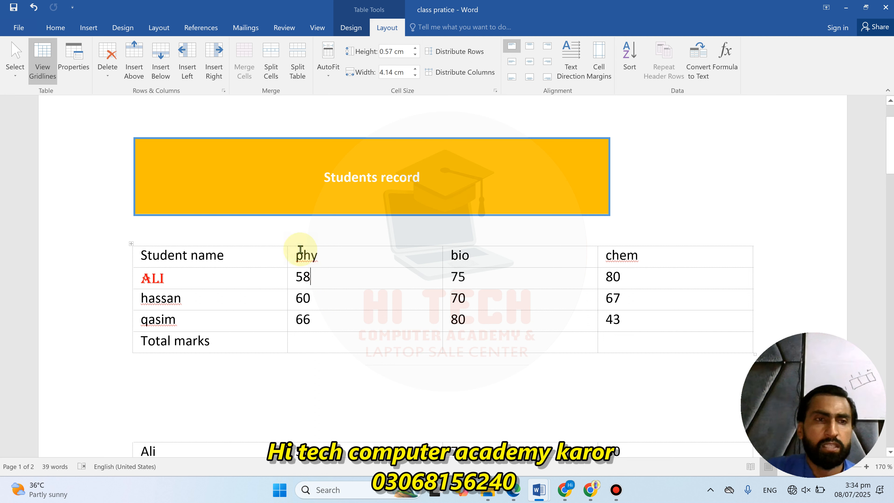
Turn off the display of table gridlines with the whole marks table selected
{"action": "left_click", "coordinate": [131, 244]}
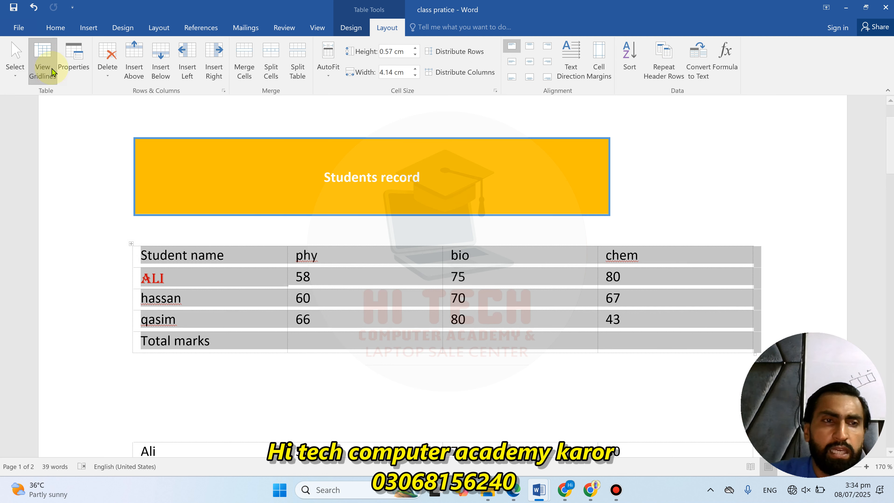
{"action": "left_click", "coordinate": [41, 61]}
{"action": "left_click", "coordinate": [253, 322]}
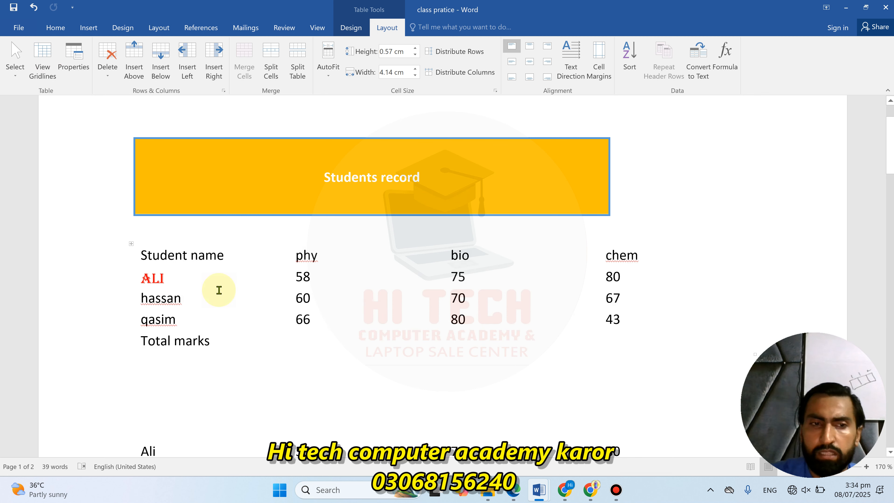
Apply All Borders to the entire marks table using the current blue 2 ¼ pt line
{"action": "left_click", "coordinate": [131, 245]}
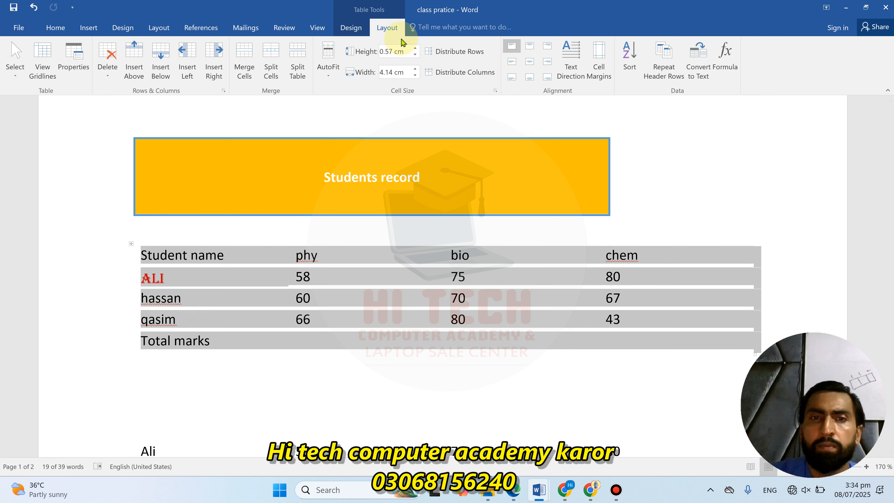
{"action": "left_click", "coordinate": [351, 28]}
{"action": "left_click", "coordinate": [570, 72]}
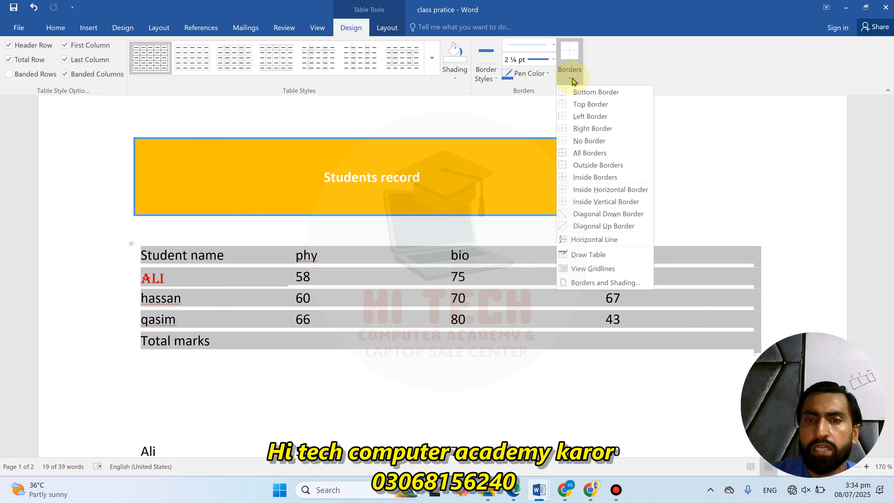
{"action": "left_click", "coordinate": [592, 152]}
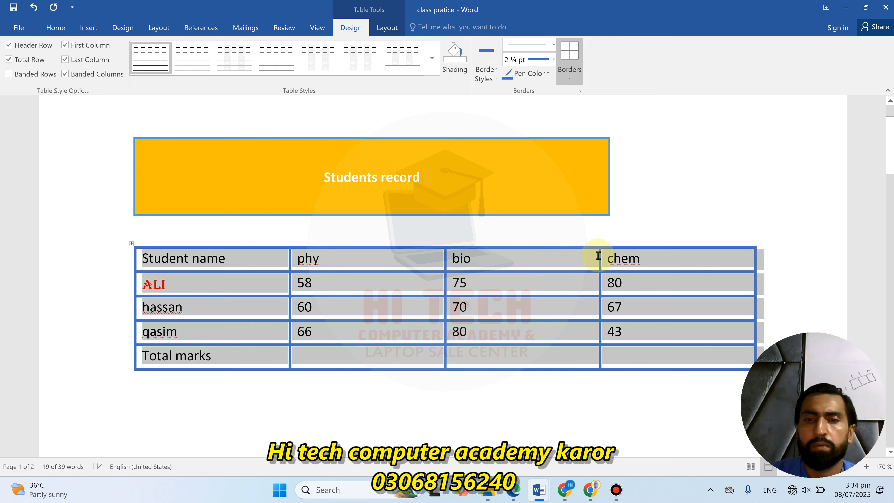
{"action": "left_click", "coordinate": [461, 326]}
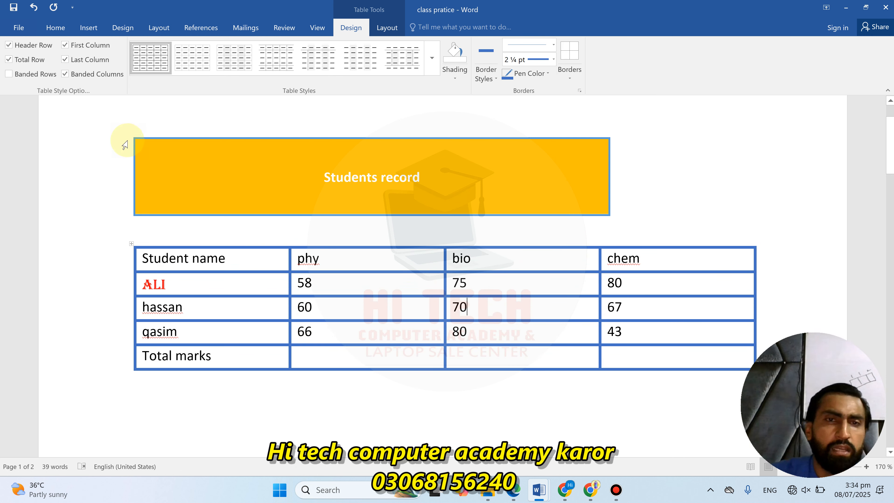
Open the marks table's Table Properties and examine its table, row, column and cell settings
{"action": "left_click", "coordinate": [387, 27]}
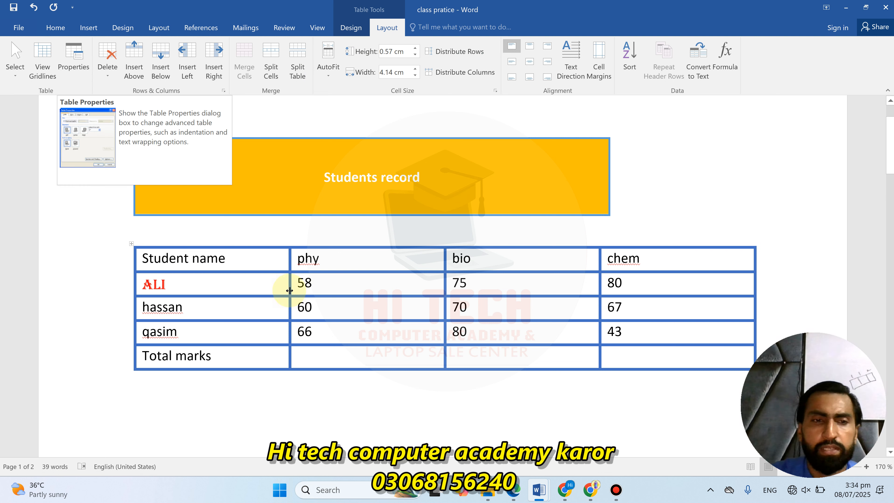
{"action": "left_click", "coordinate": [78, 65]}
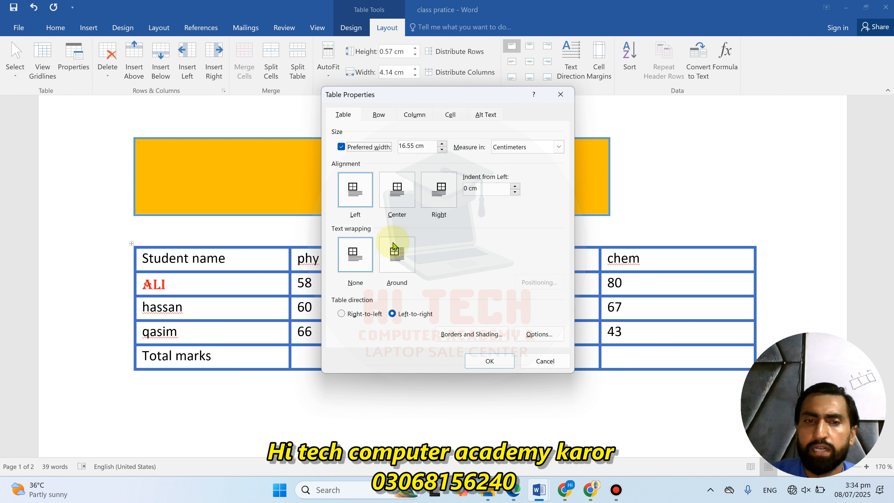
{"action": "left_click", "coordinate": [380, 116]}
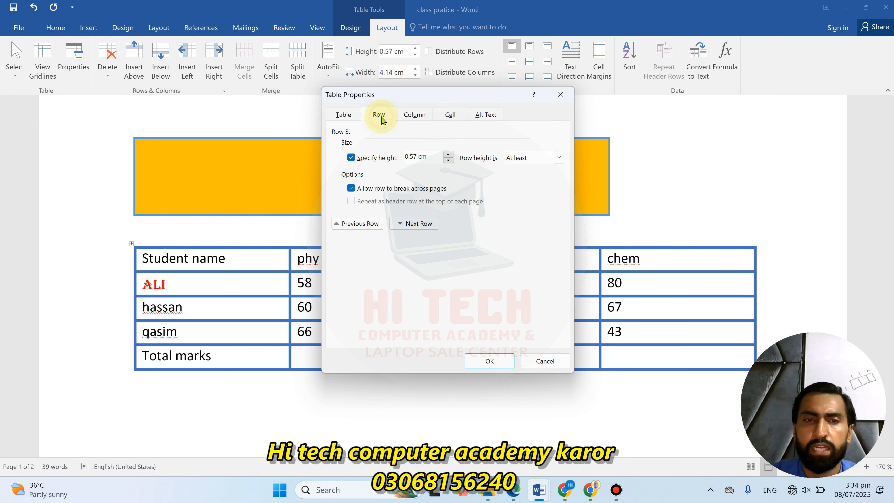
{"action": "left_click", "coordinate": [406, 118]}
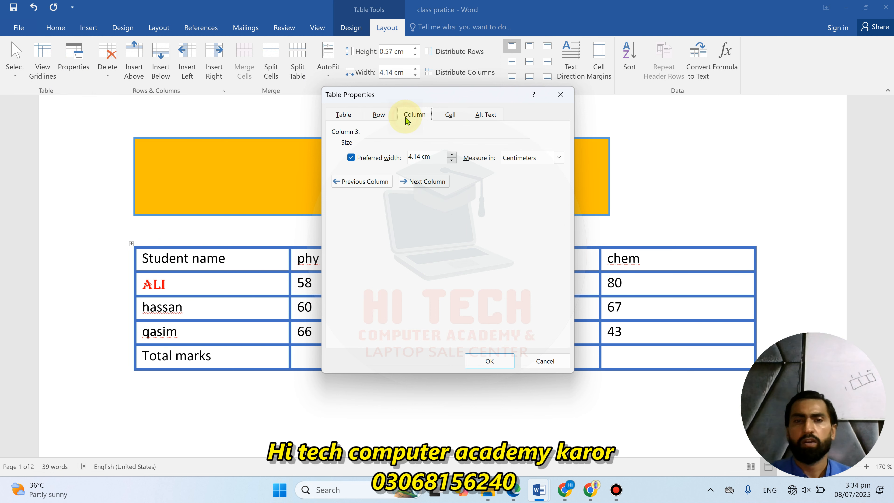
{"action": "left_click", "coordinate": [450, 119]}
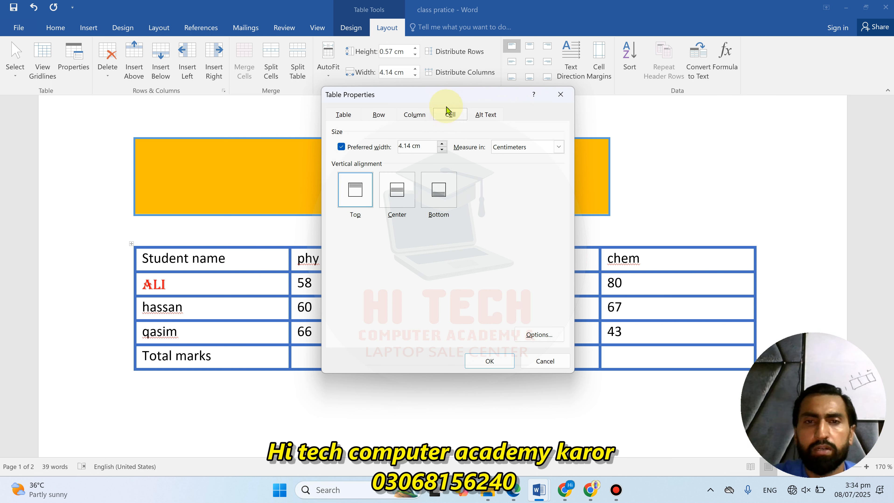
Replace the table's alt text with the title "Student record" and the description "This table contain 10th class result"
{"action": "left_click", "coordinate": [485, 114]}
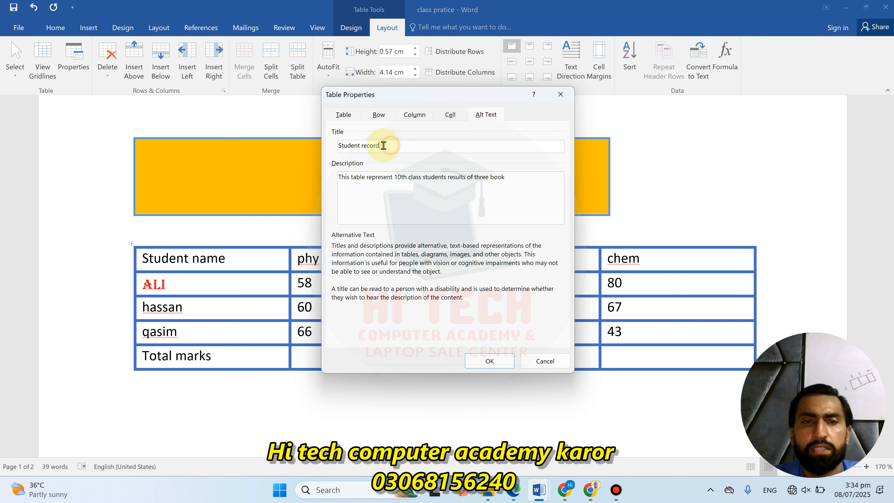
{"action": "left_click_drag", "start_coordinate": [386, 146], "coordinate": [312, 148]}
{"action": "key", "text": "BackSpace"}
{"action": "left_click_drag", "start_coordinate": [553, 187], "coordinate": [299, 171]}
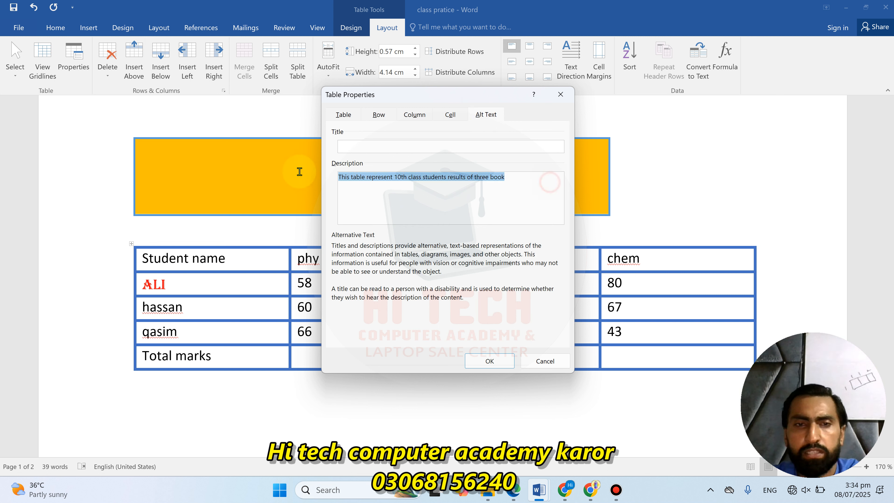
{"action": "key", "text": "BackSpace"}
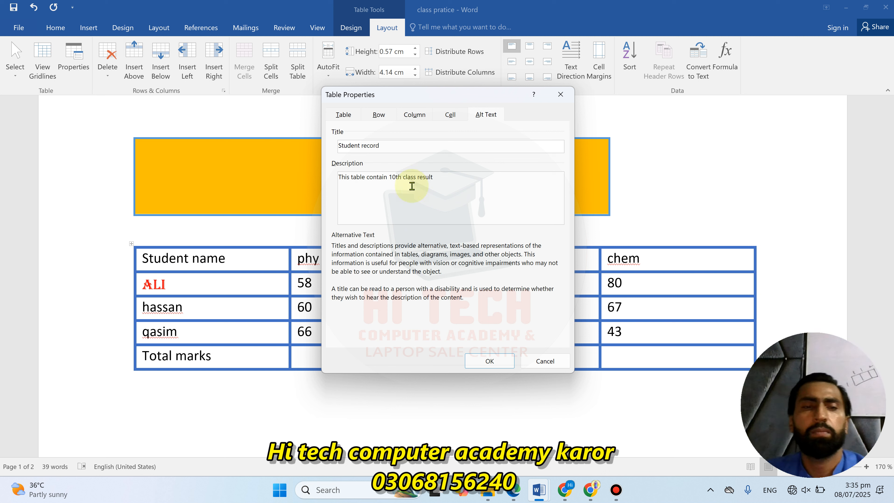
{"action": "left_click", "coordinate": [491, 361]}
Reopen the marks table's properties to review its alt text, and close them without changes
{"action": "left_click_drag", "start_coordinate": [334, 320], "coordinate": [333, 320]}
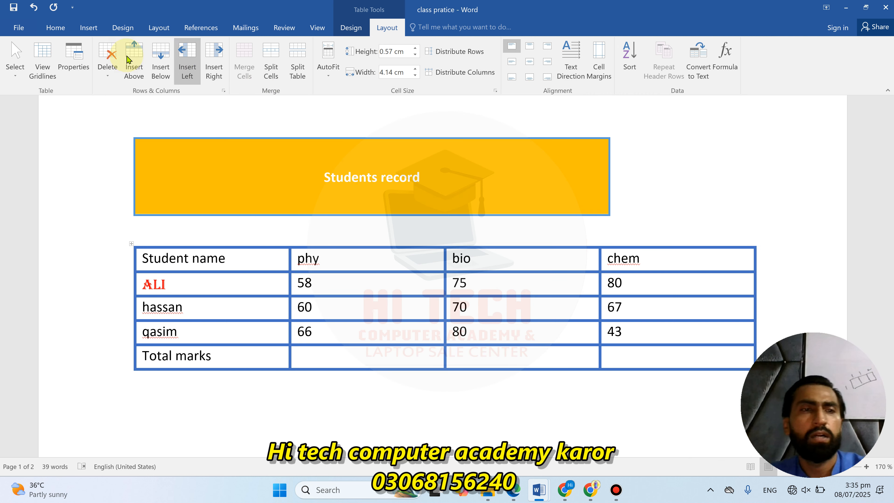
{"action": "left_click", "coordinate": [74, 59]}
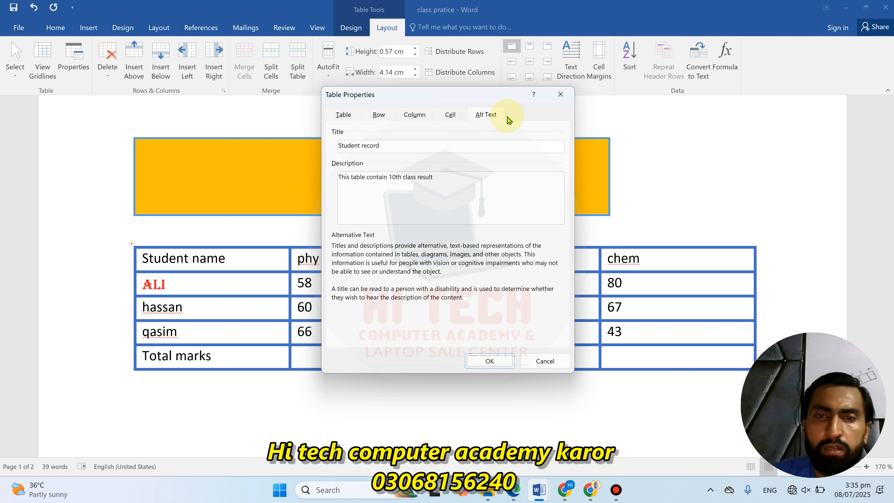
{"action": "left_click", "coordinate": [545, 363]}
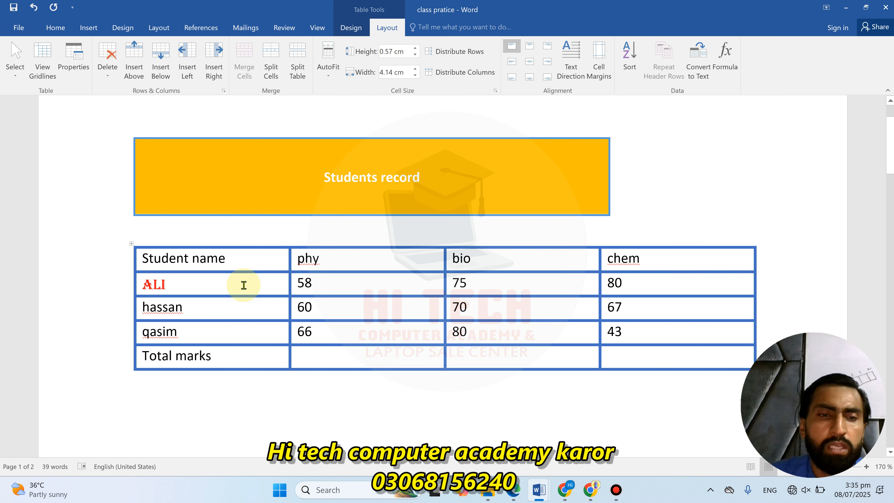
Delete the first student's name cell with Shift cells left, and undo the deletion
{"action": "left_click", "coordinate": [109, 77]}
{"action": "left_click", "coordinate": [116, 93]}
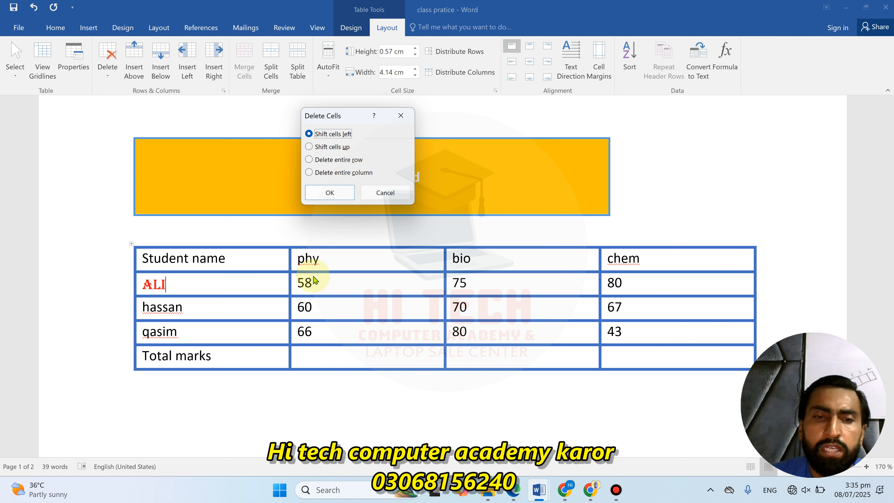
{"action": "left_click", "coordinate": [341, 196]}
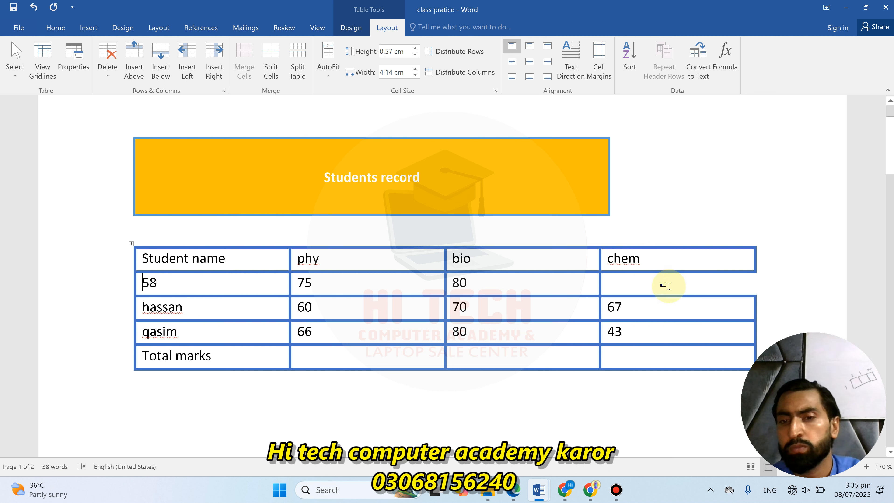
{"action": "key", "text": "ctrl+z"}
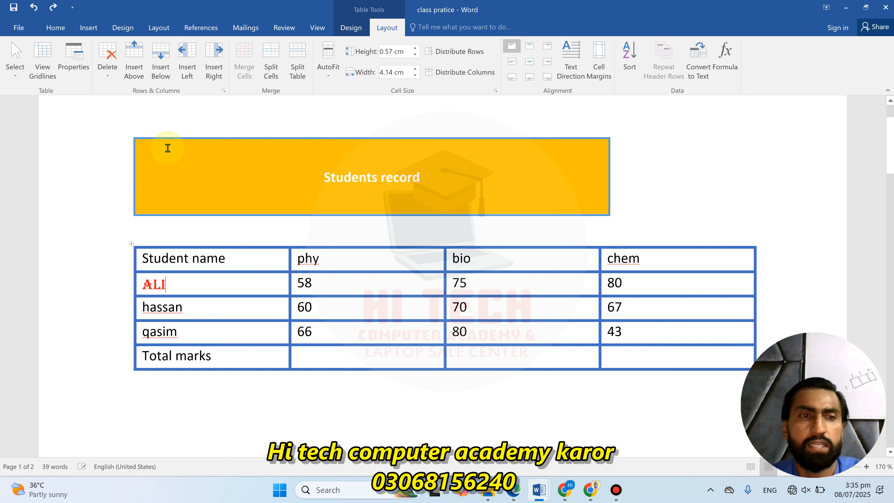
Delete the first student's name cell with Shift cells up, and undo the deletion
{"action": "left_click", "coordinate": [106, 73]}
{"action": "left_click", "coordinate": [107, 95]}
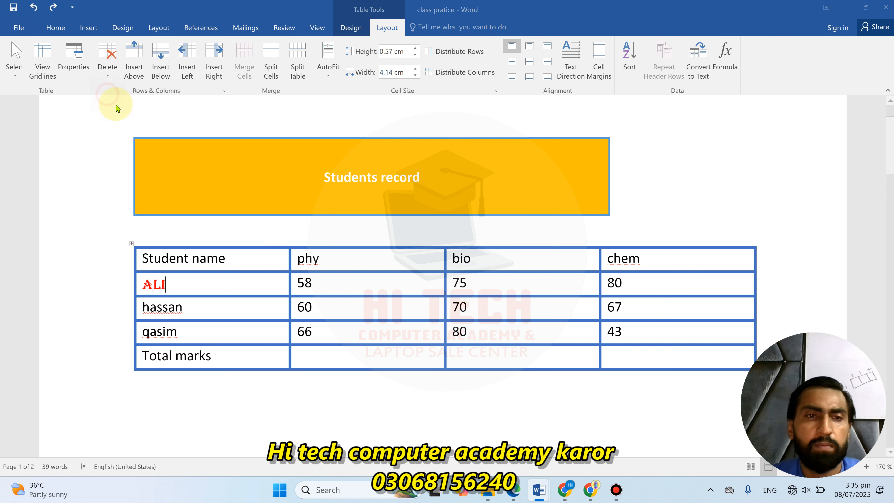
{"action": "left_click", "coordinate": [310, 147]}
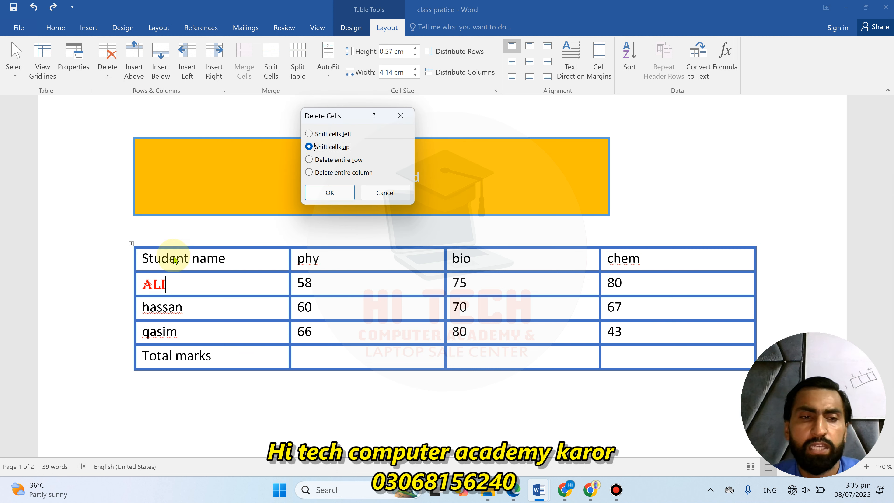
{"action": "left_click", "coordinate": [335, 195]}
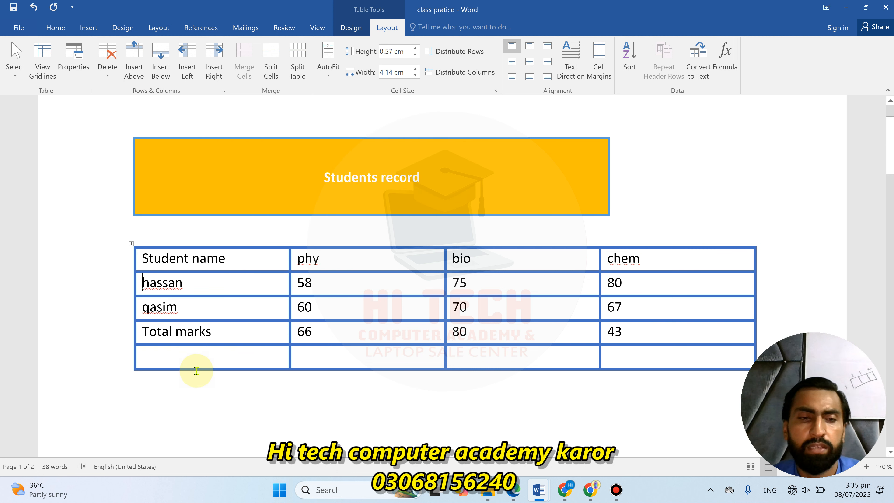
{"action": "key", "text": "ctrl+z"}
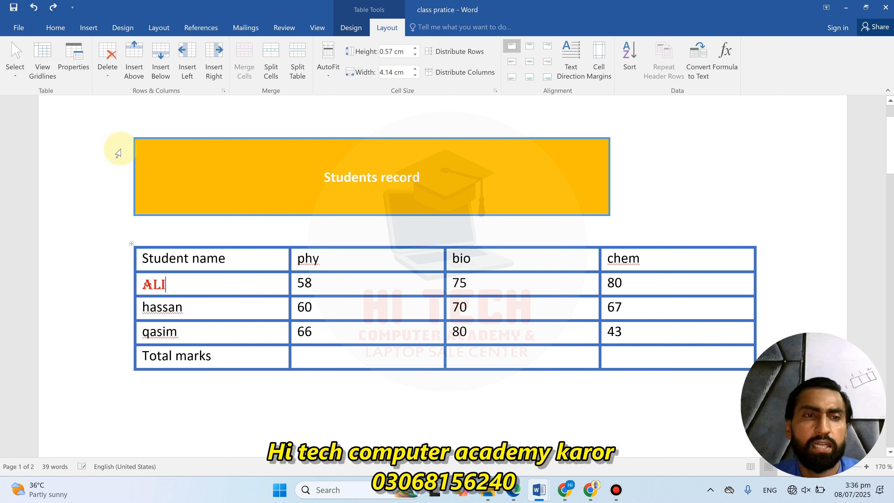
Open Delete Cells for the first student's name cell and choose Delete entire row
{"action": "left_click", "coordinate": [107, 67]}
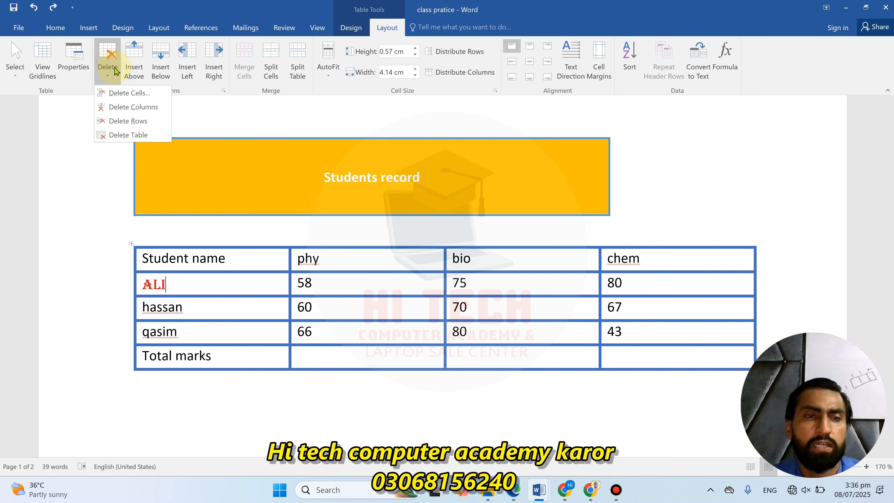
{"action": "left_click", "coordinate": [135, 92]}
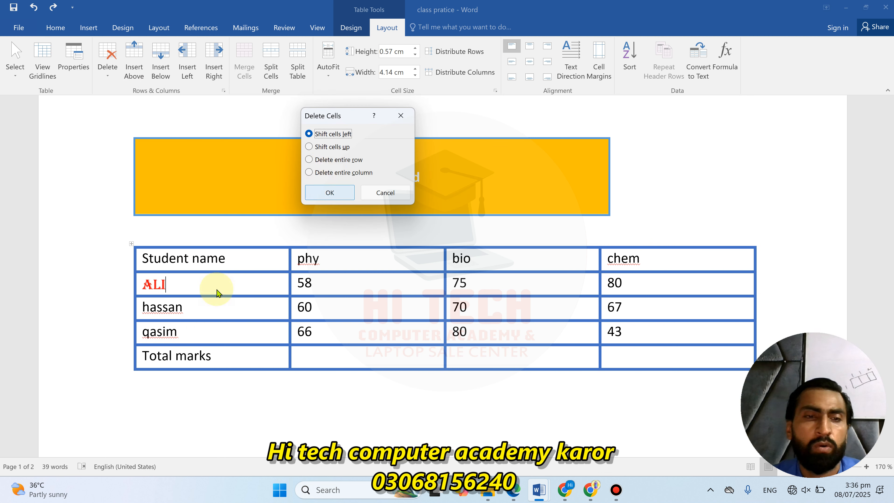
{"action": "left_click", "coordinate": [330, 163]}
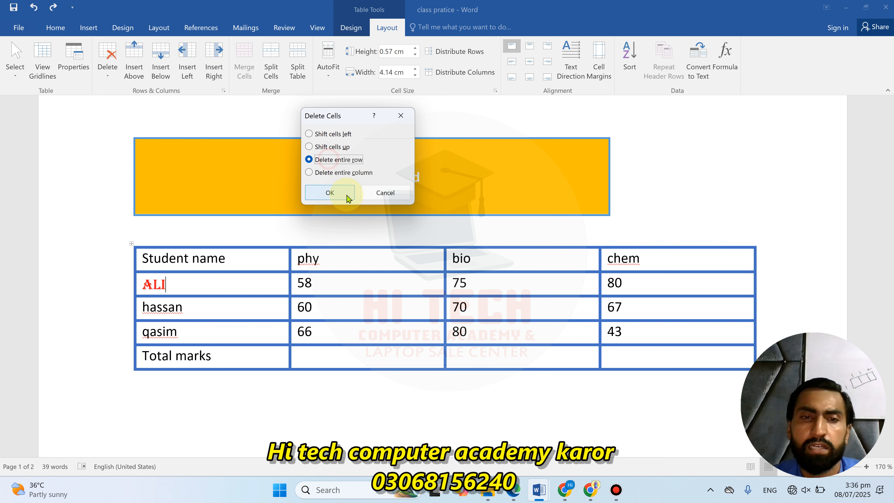
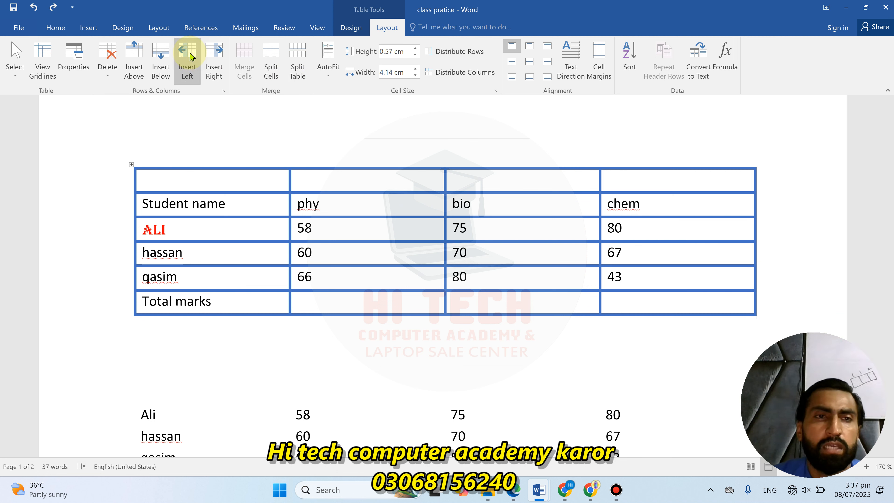
Insert an empty column immediately before the chem column, and undo the insertion
{"action": "left_click", "coordinate": [188, 62]}
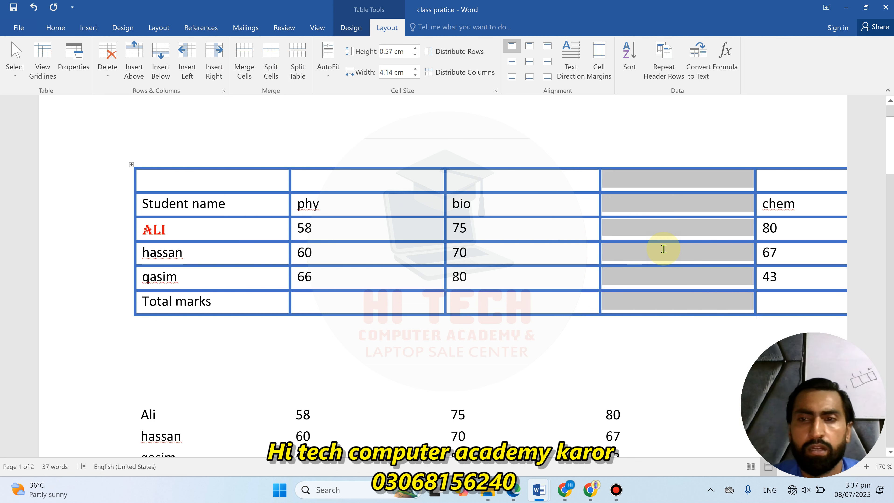
{"action": "key", "text": "ctrl+z"}
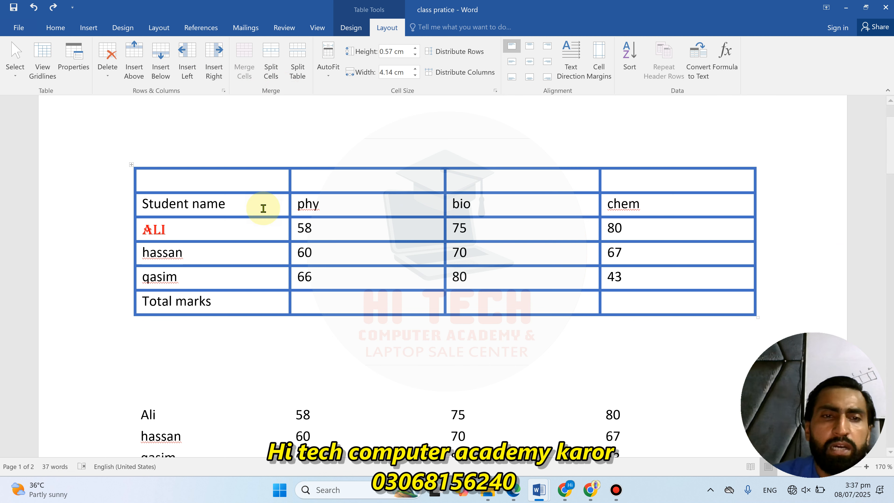
Enter "Student record" in the first cell of the empty first row and merge that row's four cells into one
{"action": "left_click", "coordinate": [206, 179]}
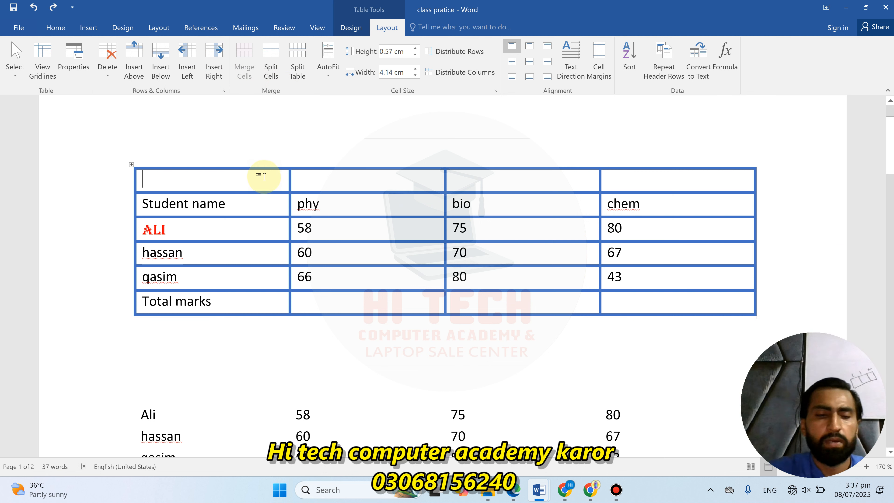
{"action": "type", "text": "Student record"}
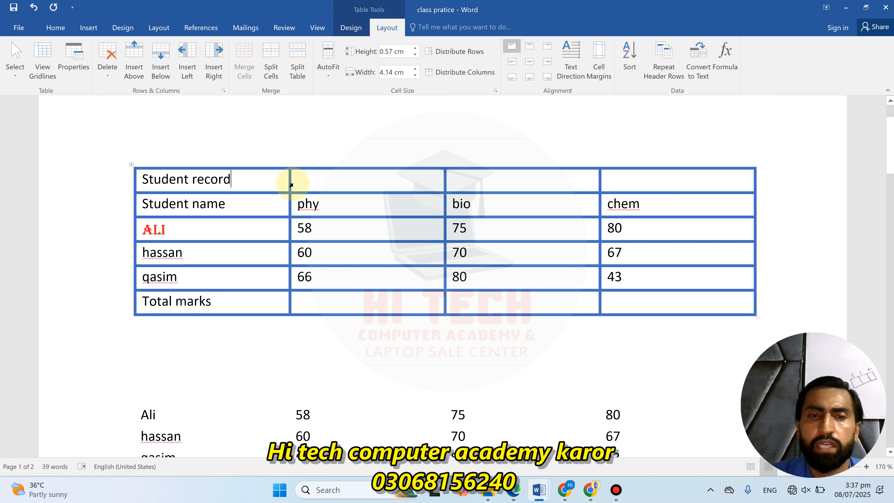
{"action": "left_click_drag", "start_coordinate": [141, 176], "coordinate": [622, 186]}
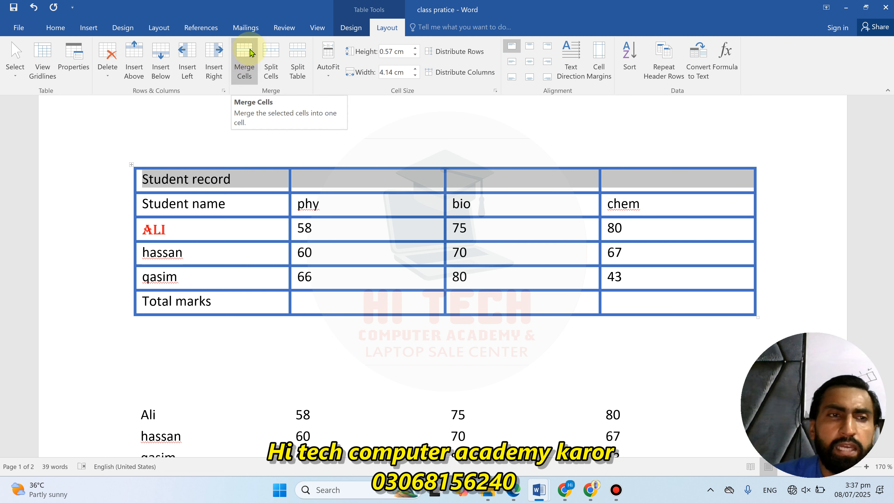
{"action": "left_click", "coordinate": [16, 74]}
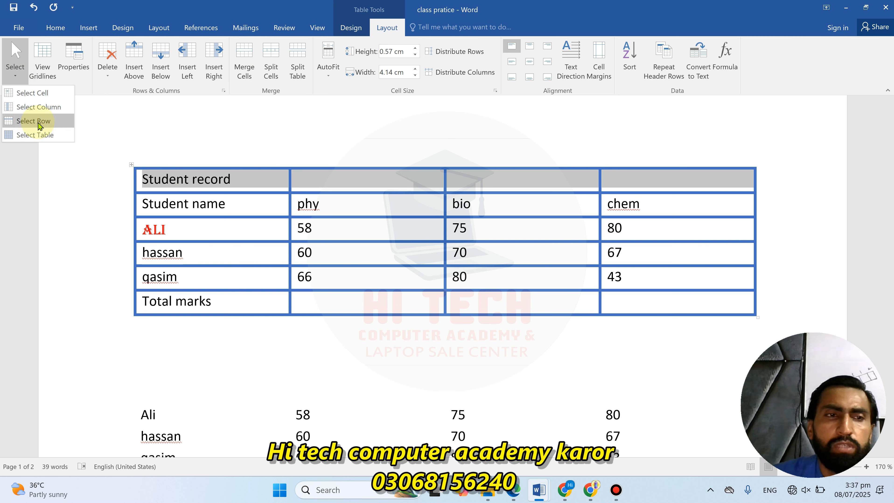
{"action": "left_click", "coordinate": [33, 121]}
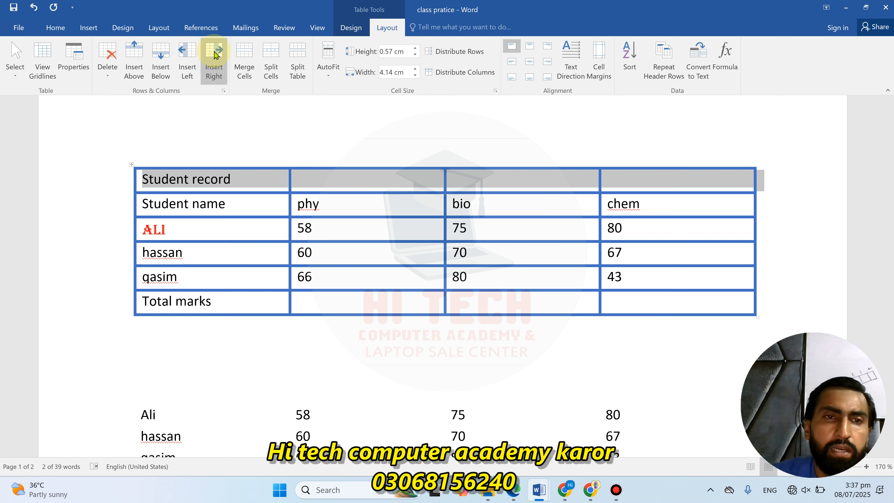
{"action": "left_click", "coordinate": [244, 59]}
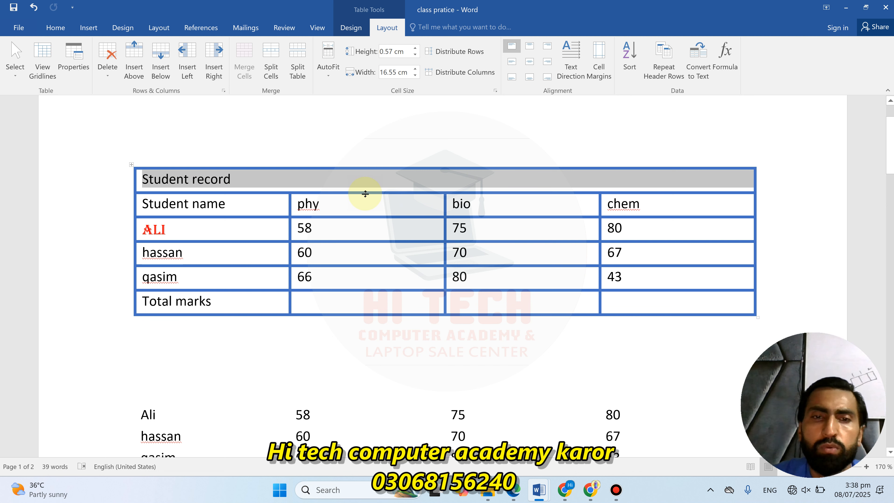
Enlarge the Student record row to about 0.88 cm high and try different cell alignments on its text, finishing with horizontal and vertical centring
{"action": "left_click_drag", "start_coordinate": [367, 196], "coordinate": [366, 204]}
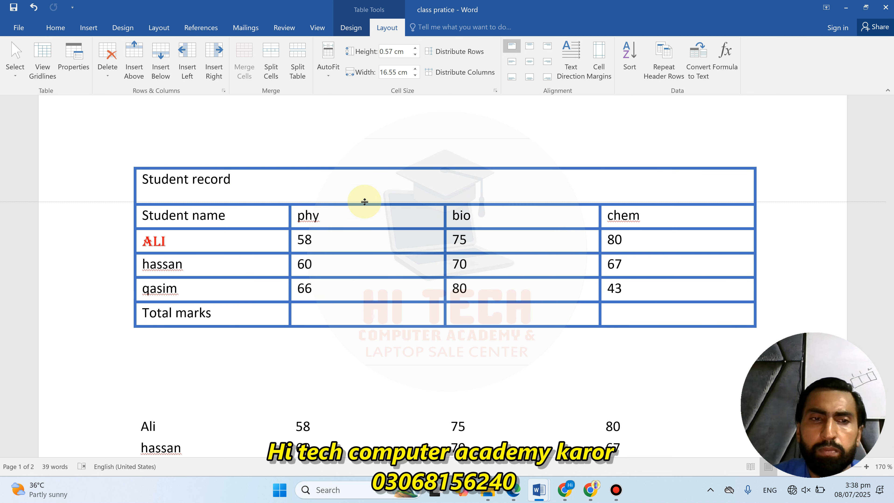
{"action": "left_click", "coordinate": [210, 178]}
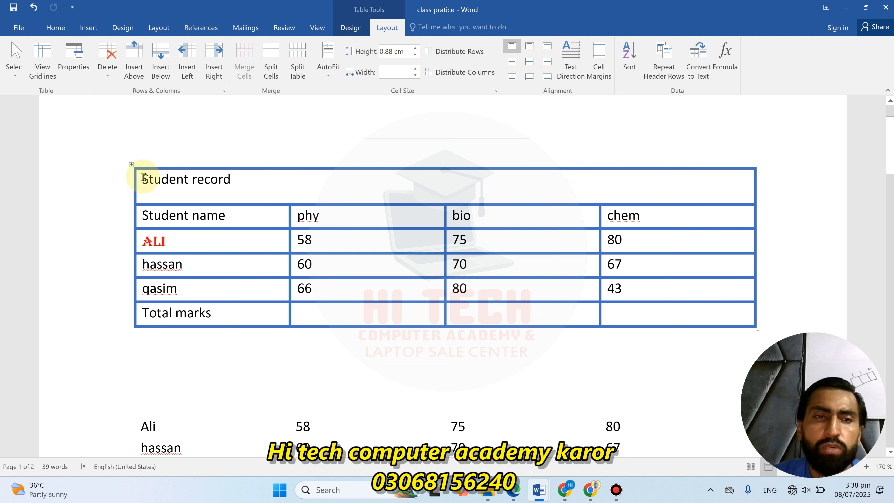
{"action": "left_click_drag", "start_coordinate": [141, 178], "coordinate": [256, 185]}
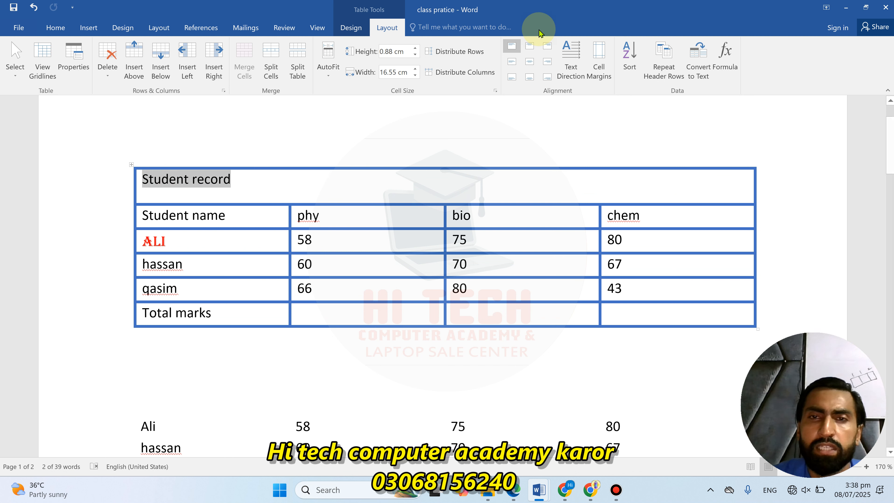
{"action": "left_click", "coordinate": [525, 48]}
{"action": "left_click", "coordinate": [546, 46]}
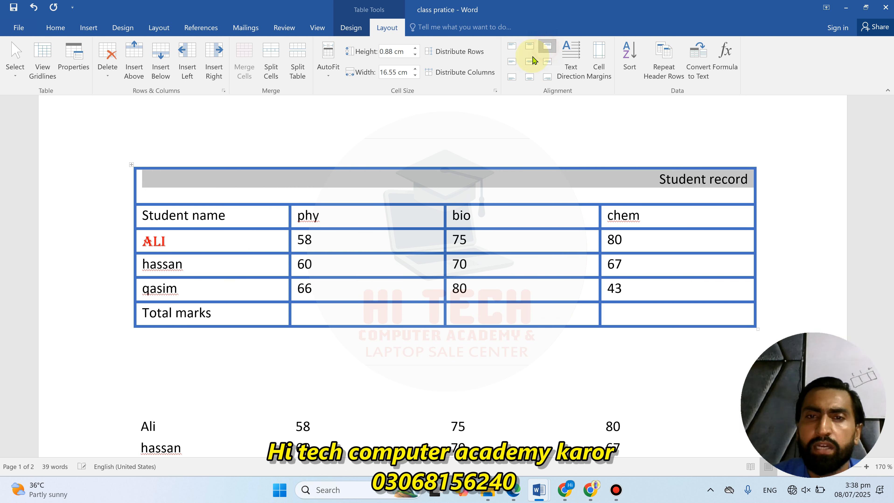
{"action": "left_click", "coordinate": [513, 63]}
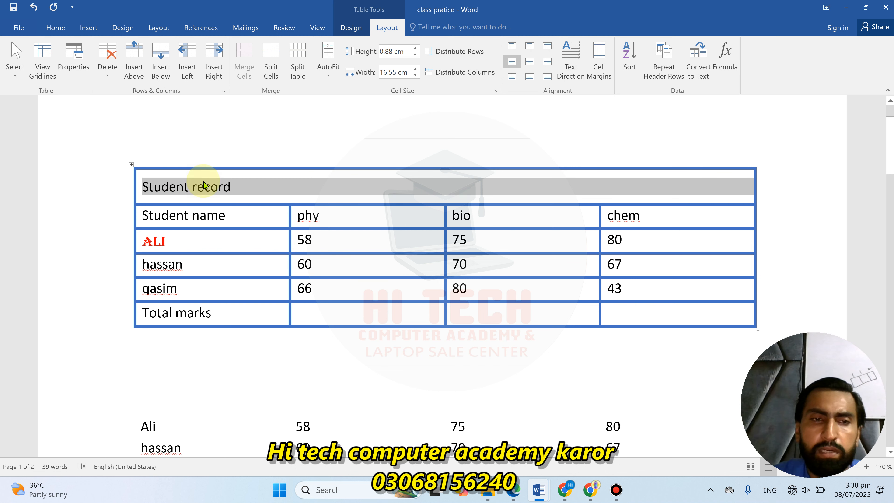
{"action": "left_click", "coordinate": [522, 63]}
{"action": "left_click", "coordinate": [529, 62]}
{"action": "left_click", "coordinate": [548, 62]}
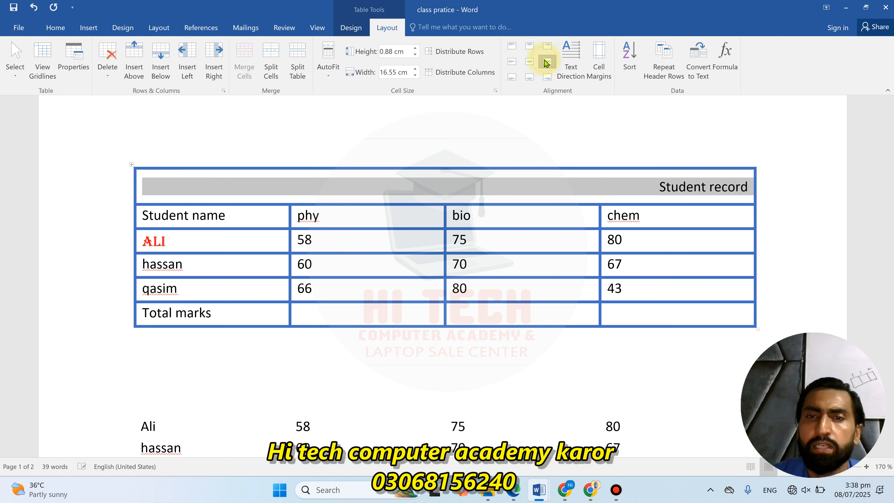
{"action": "left_click", "coordinate": [515, 78]}
{"action": "left_click", "coordinate": [531, 79]}
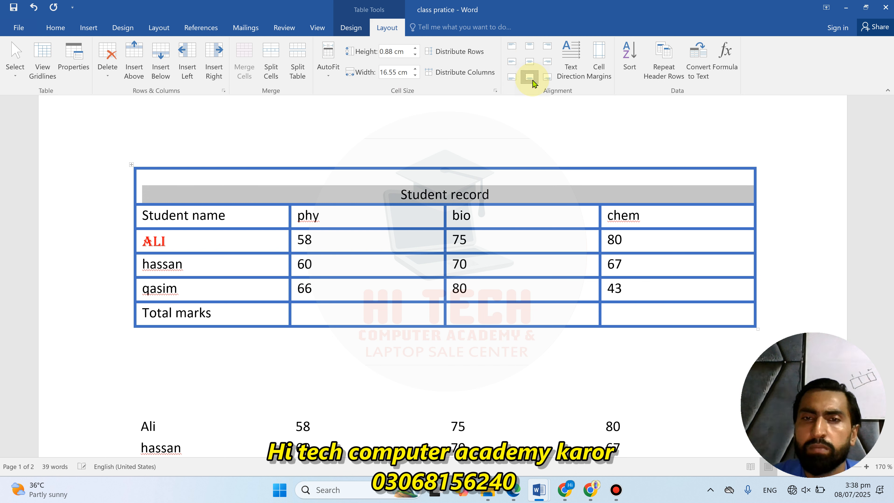
{"action": "left_click", "coordinate": [546, 79]}
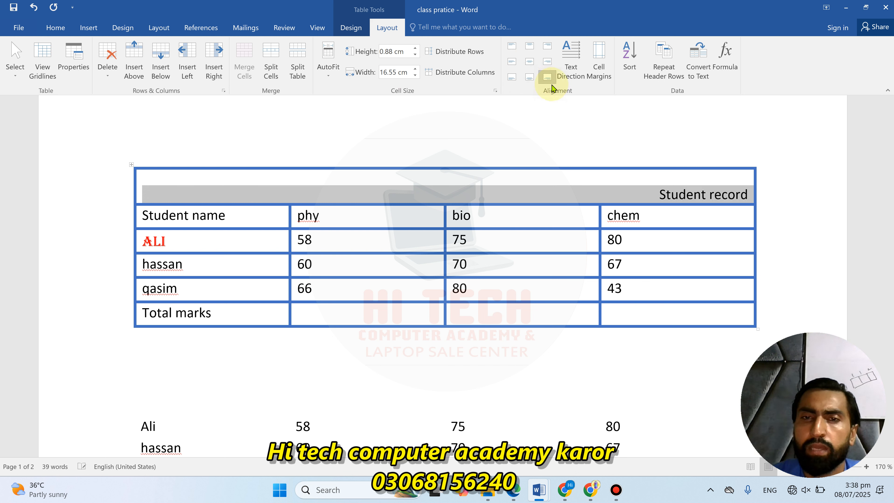
{"action": "left_click", "coordinate": [527, 63]}
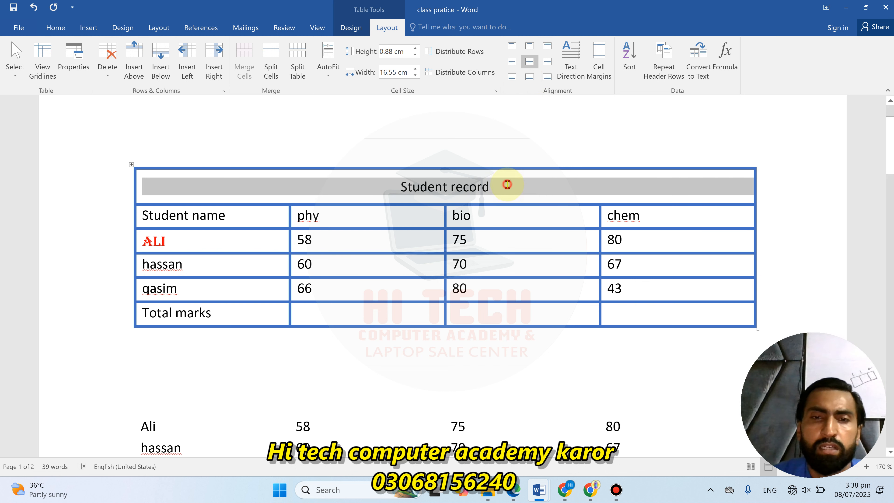
{"action": "left_click_drag", "start_coordinate": [507, 185], "coordinate": [402, 180]}
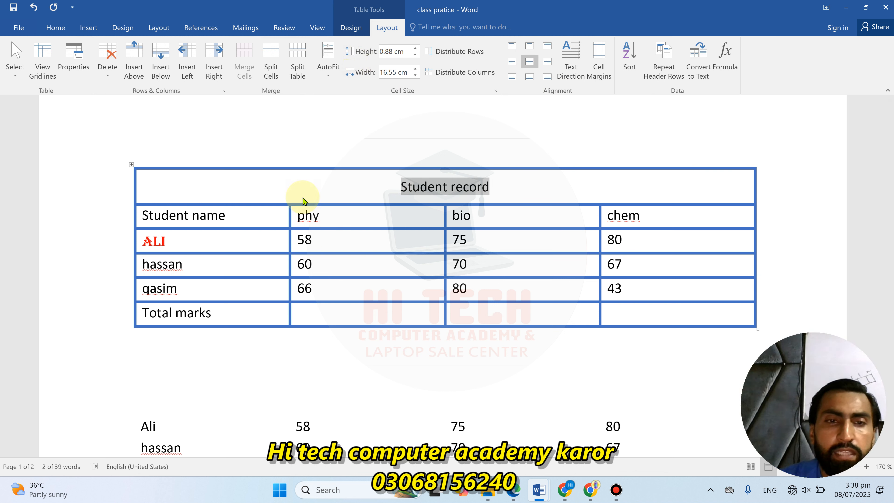
Split the phy header cell into 2 columns and 1 row
{"action": "left_click", "coordinate": [341, 219]}
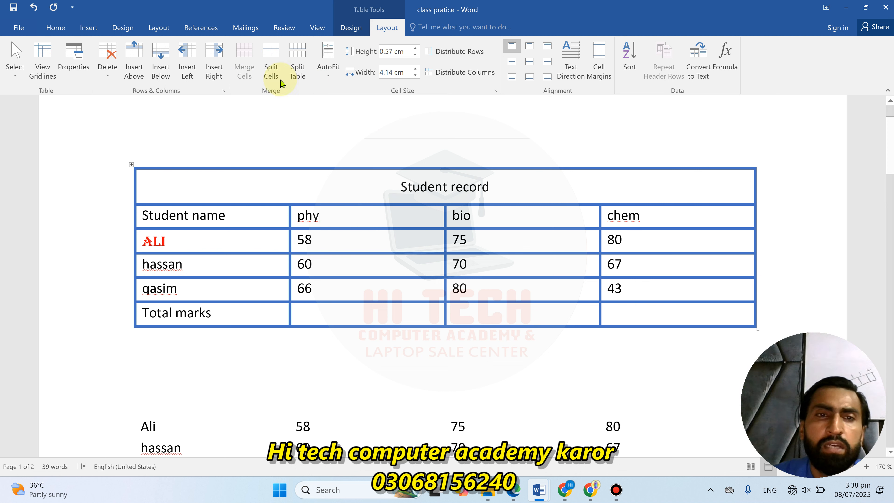
{"action": "left_click", "coordinate": [272, 60]}
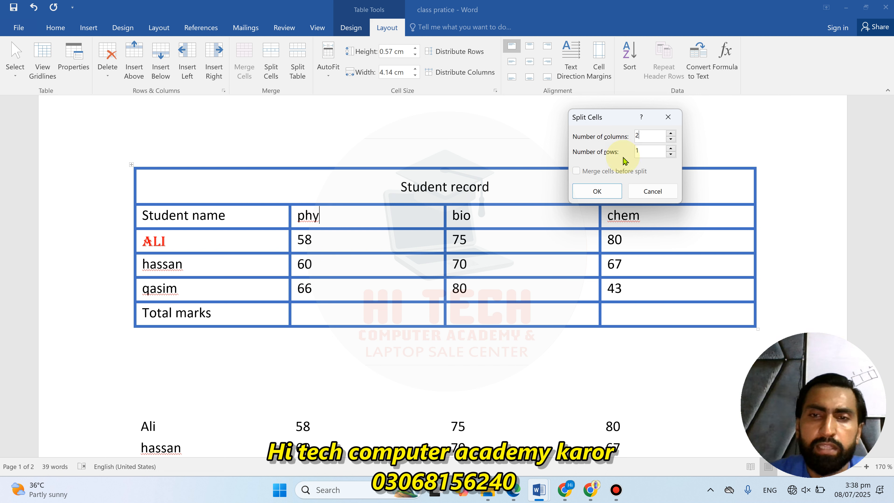
{"action": "left_click", "coordinate": [596, 192]}
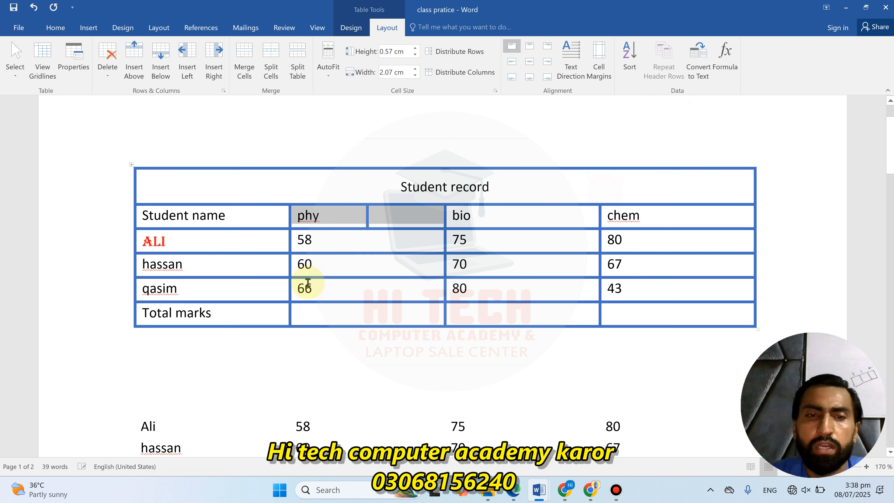
Split the table at the subject header row to separate the Student record title row from the marks table
{"action": "left_click", "coordinate": [332, 222]}
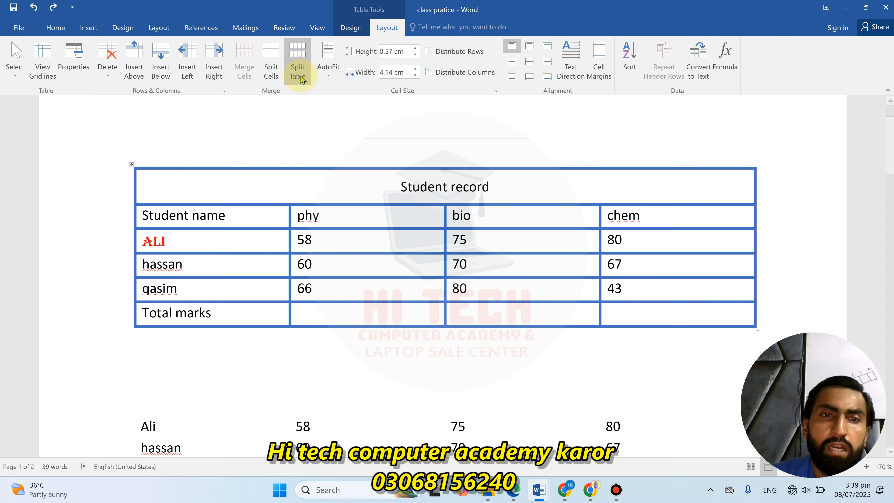
{"action": "left_click", "coordinate": [297, 58]}
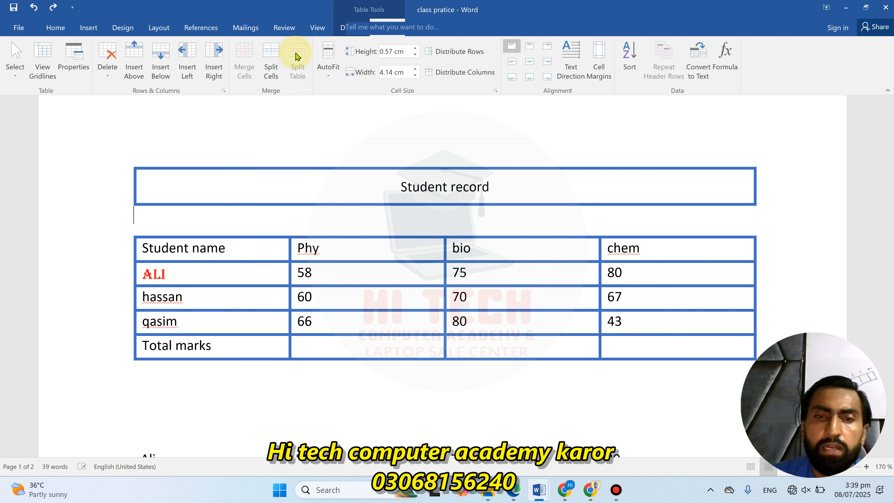
{"action": "left_click", "coordinate": [402, 246]}
{"action": "left_click", "coordinate": [361, 274]}
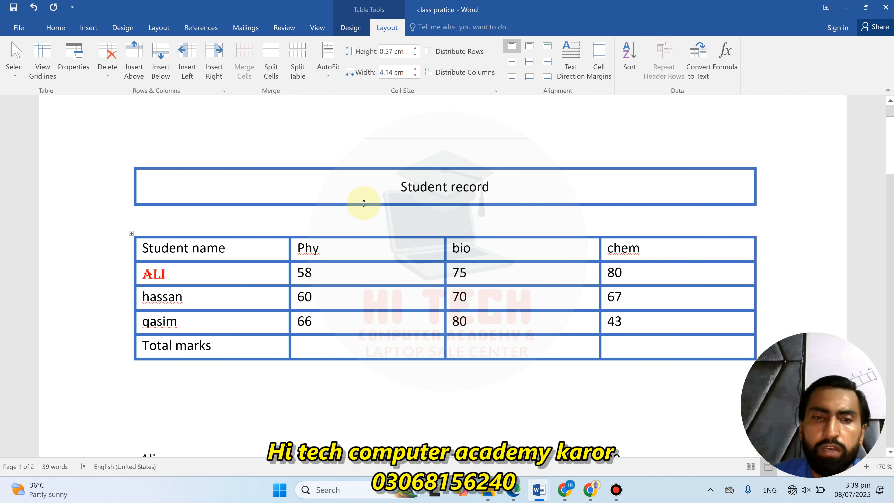
{"action": "left_click", "coordinate": [396, 246]}
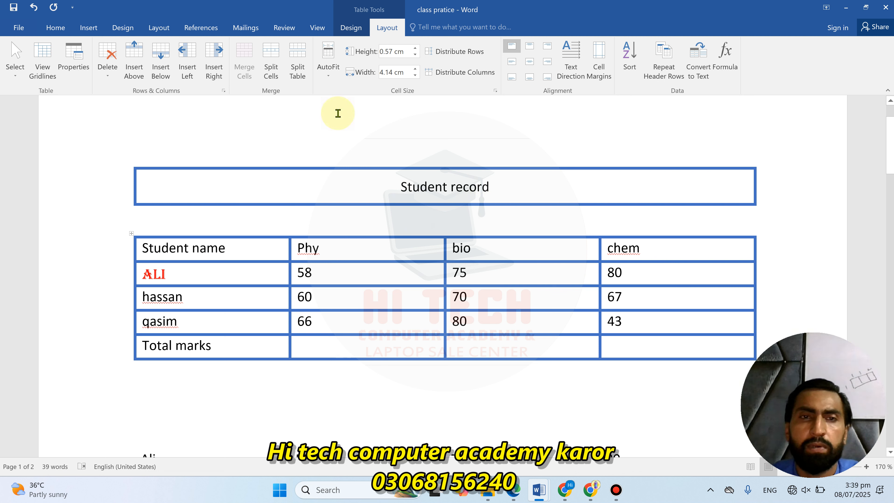
{"action": "left_click", "coordinate": [327, 67]}
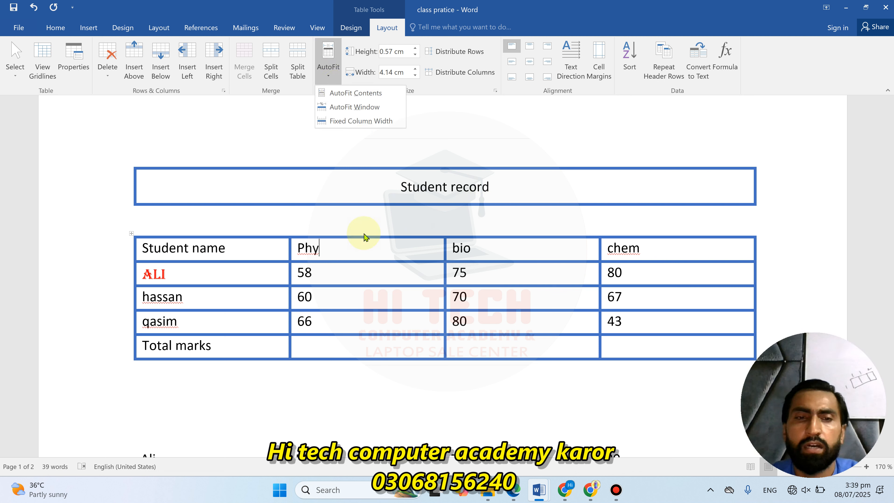
{"action": "left_click", "coordinate": [356, 275]}
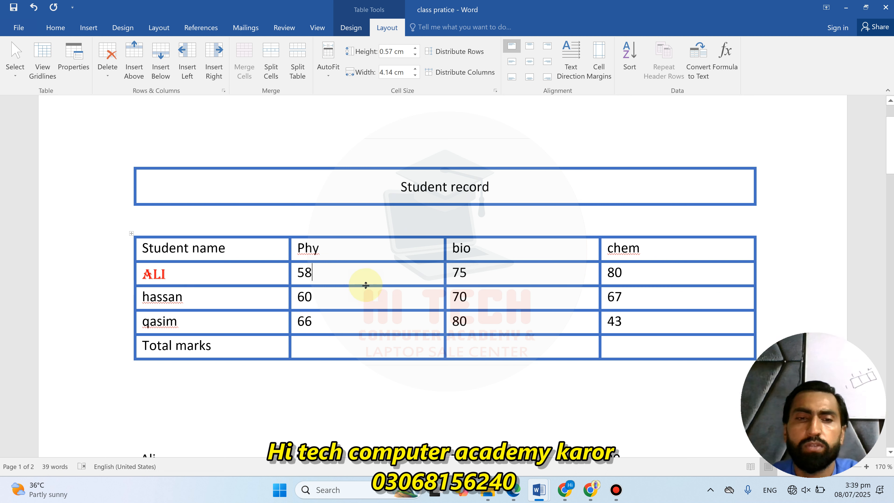
Apply AutoFit Contents to the marks table, followed by AutoFit Window to stretch it across the page width
{"action": "left_click", "coordinate": [324, 85]}
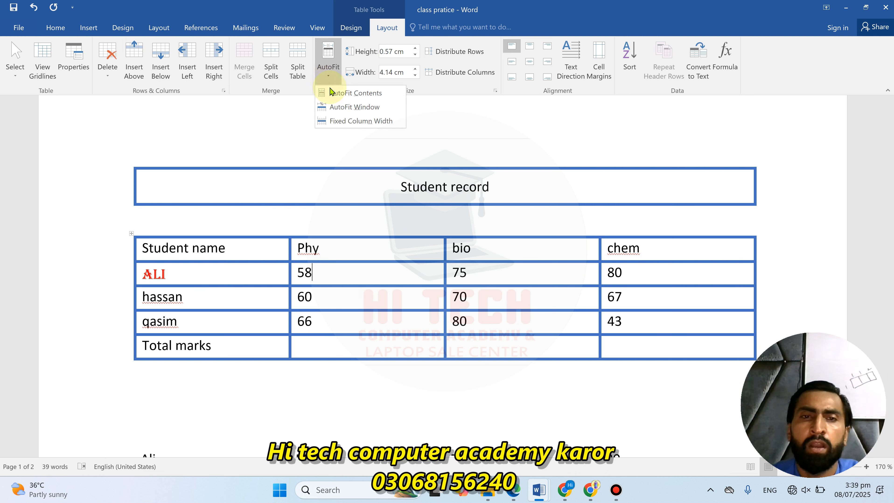
{"action": "left_click", "coordinate": [335, 93]}
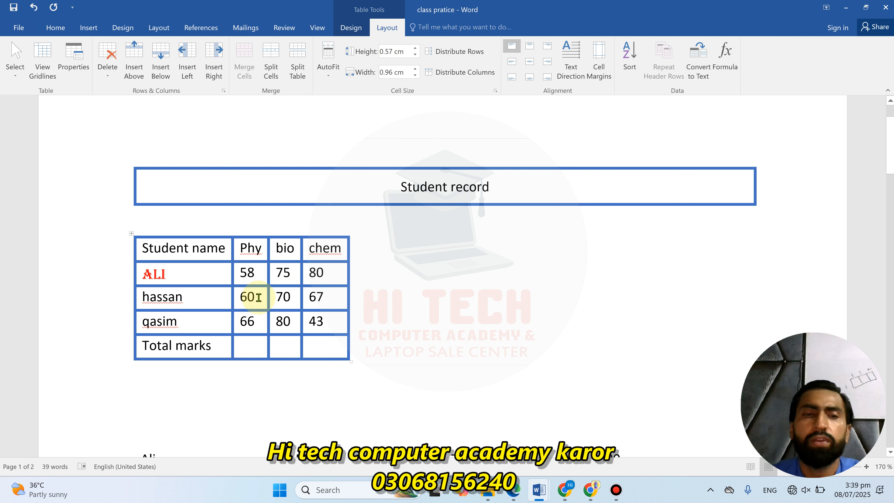
{"action": "left_click", "coordinate": [256, 274]}
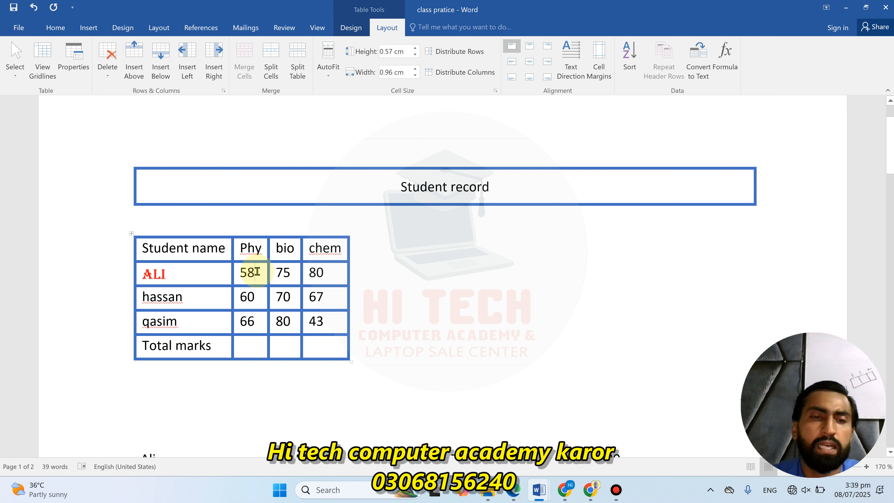
{"action": "left_click", "coordinate": [339, 81]}
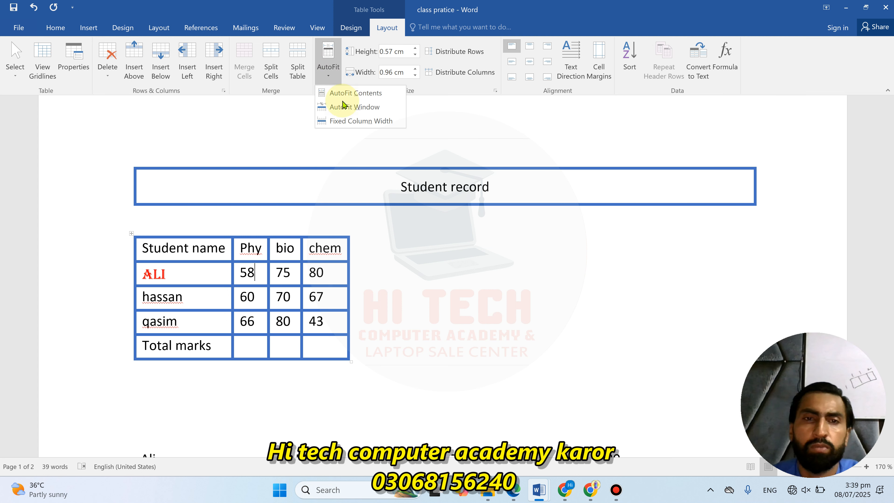
{"action": "left_click", "coordinate": [360, 112]}
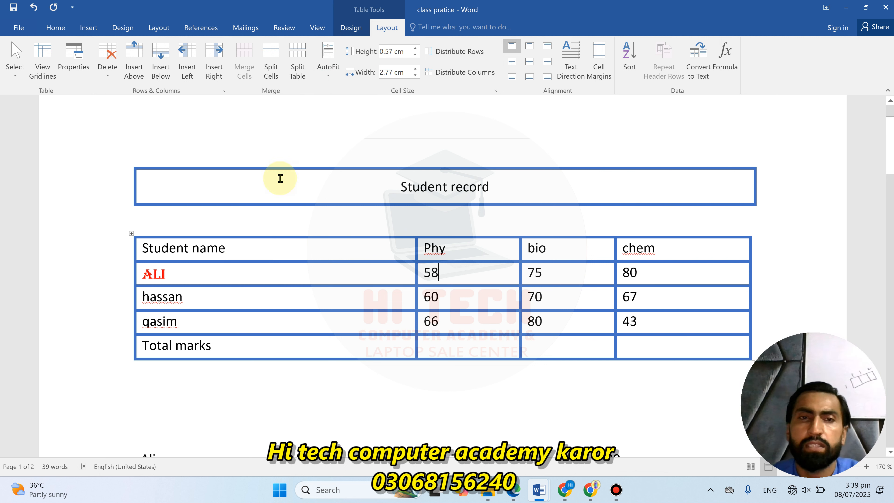
Test the AutoFit column behaviour by adding a long run of filler letters after the 58 in the Phy column, and delete the filler
{"action": "left_click", "coordinate": [325, 82]}
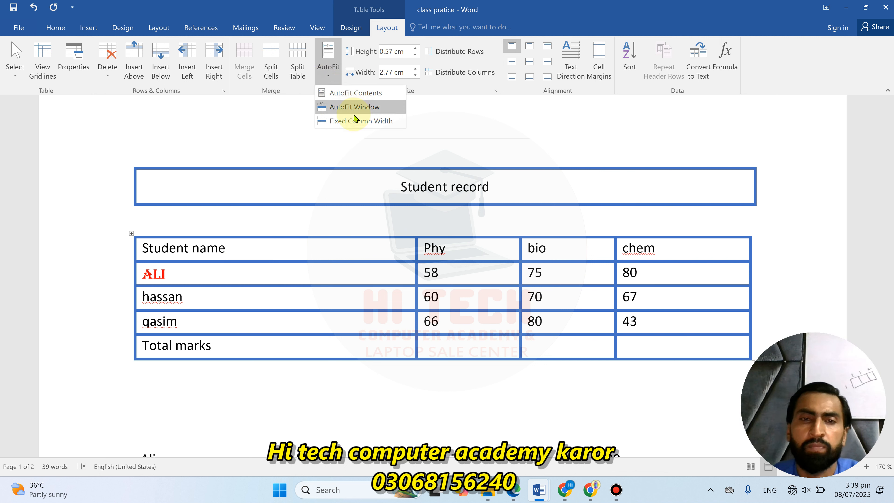
{"action": "left_click", "coordinate": [453, 280]}
{"action": "type", "text": "kjdkhkdshf"}
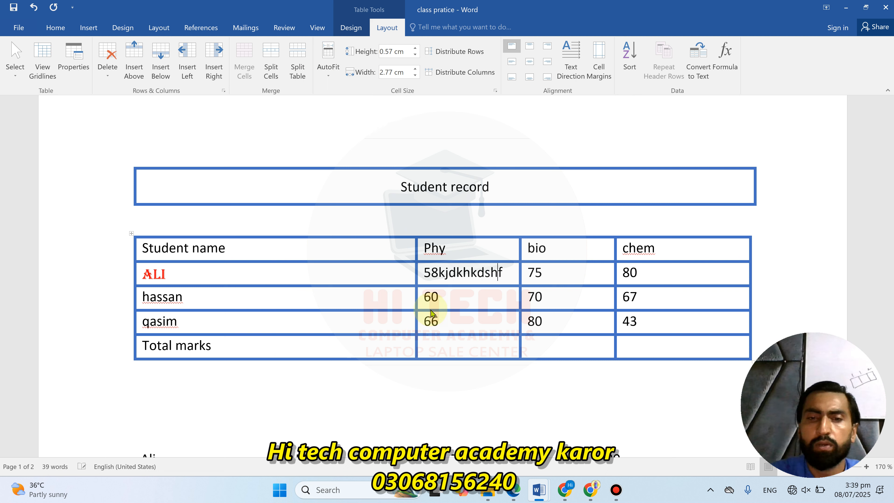
{"action": "type", "text": "kdshfkdshfkjdhkdsfhkdshfkjdsh"}
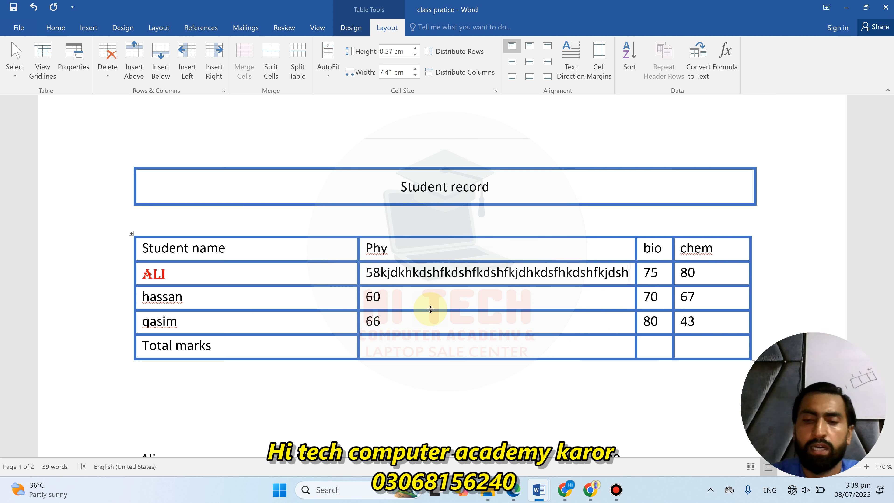
{"action": "key", "text": "BackSpace"}
{"action": "key", "text": "BackSpace"}
{"action": "key", "text": "BackSpace"}
{"action": "key", "text": "BackSpace"}
{"action": "key", "text": "BackSpace"}
{"action": "key", "text": "BackSpace"}
{"action": "key", "text": "BackSpace"}
{"action": "key", "text": "BackSpace"}
{"action": "key", "text": "BackSpace"}
{"action": "key", "text": "BackSpace"}
{"action": "key", "text": "BackSpace"}
{"action": "key", "text": "BackSpace"}
{"action": "key", "text": "BackSpace"}
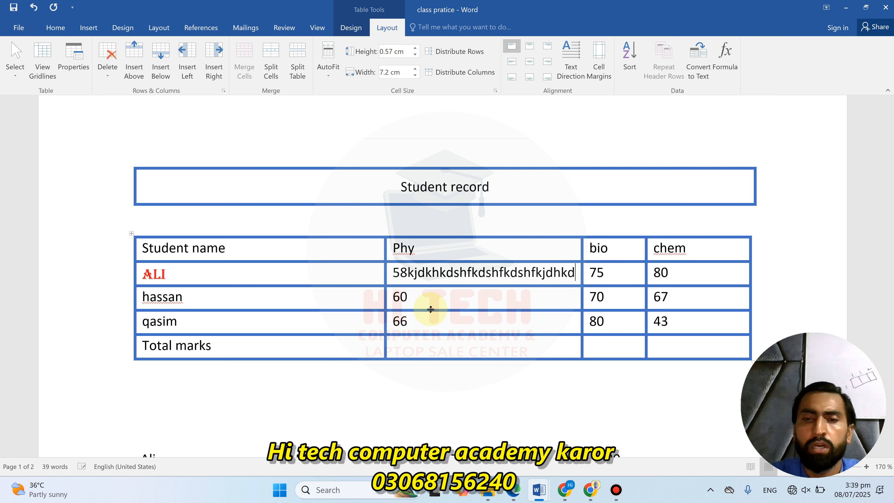
{"action": "key", "text": "BackSpace"}
{"action": "key", "text": "BackSpace"}
{"action": "key", "text": "BackSpace"}
{"action": "key", "text": "BackSpace"}
{"action": "key", "text": "BackSpace"}
{"action": "key", "text": "BackSpace"}
{"action": "key", "text": "BackSpace"}
{"action": "key", "text": "BackSpace"}
{"action": "key", "text": "BackSpace"}
{"action": "key", "text": "BackSpace"}
{"action": "key", "text": "BackSpace"}
{"action": "key", "text": "BackSpace"}
{"action": "key", "text": "BackSpace"}
{"action": "key", "text": "BackSpace"}
{"action": "key", "text": "BackSpace"}
{"action": "key", "text": "BackSpace"}
{"action": "key", "text": "BackSpace"}
{"action": "key", "text": "BackSpace"}
{"action": "key", "text": "BackSpace"}
{"action": "key", "text": "BackSpace"}
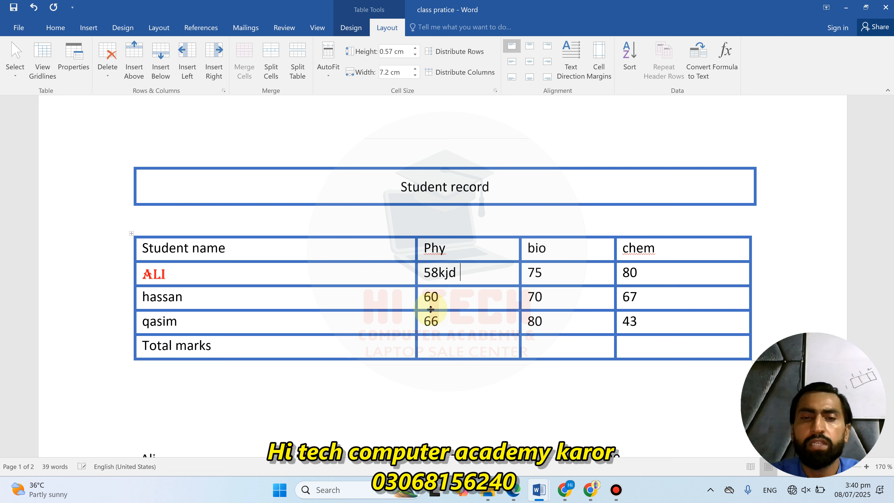
{"action": "key", "text": "BackSpace"}
{"action": "key", "text": "BackSpace"}
{"action": "key", "text": "BackSpace"}
{"action": "key", "text": "BackSpace"}
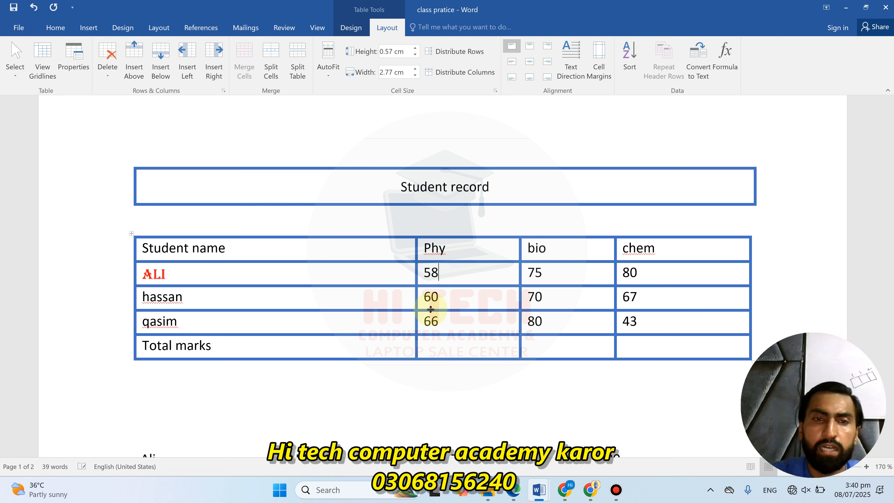
Set the marks table to Fixed Column Width and test it with filler letters after the 58 in the Phy column, removing the filler
{"action": "left_click", "coordinate": [331, 73]}
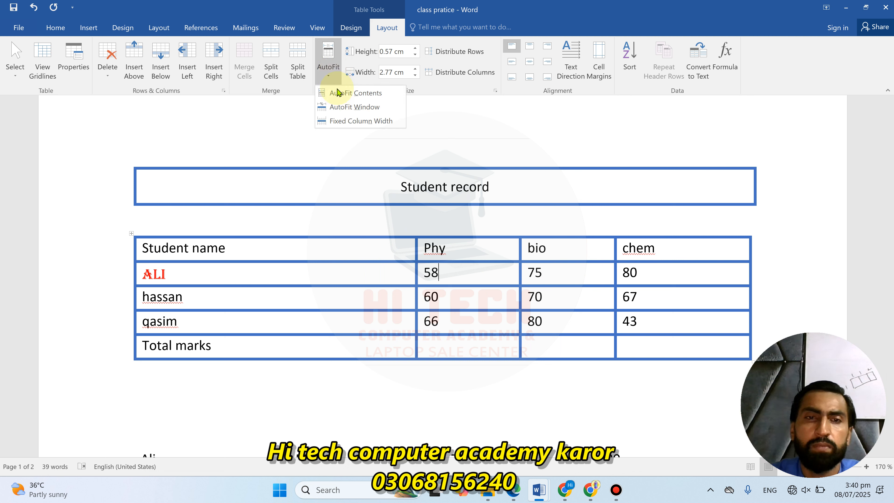
{"action": "left_click", "coordinate": [362, 122]}
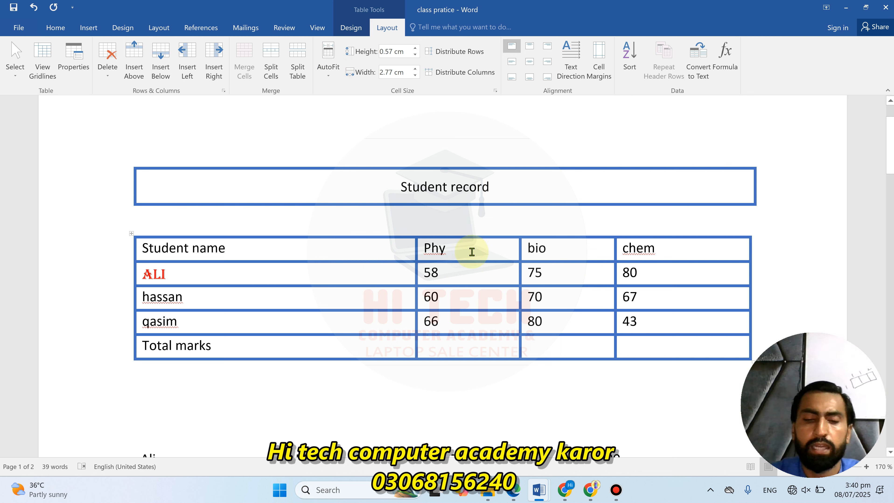
{"action": "type", "text": "kjakjhsadkhsakahskdhsakdsahkdsahk"}
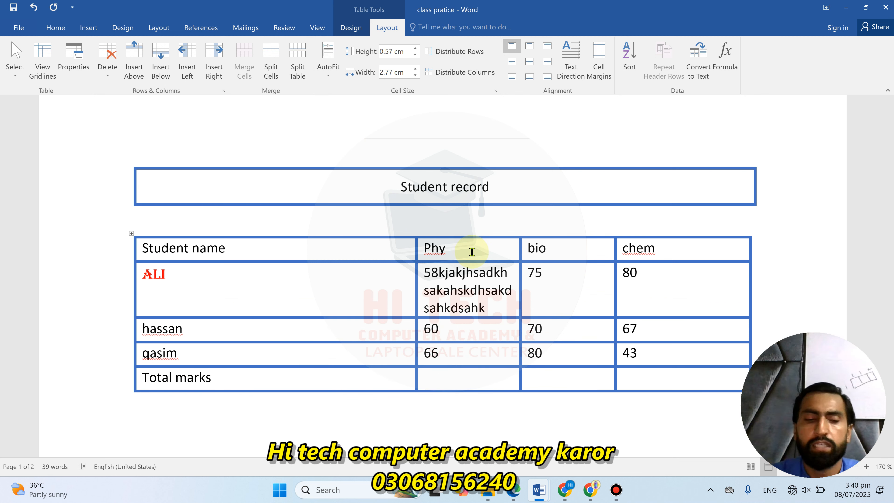
{"action": "left_click_drag", "start_coordinate": [489, 308], "coordinate": [441, 276]}
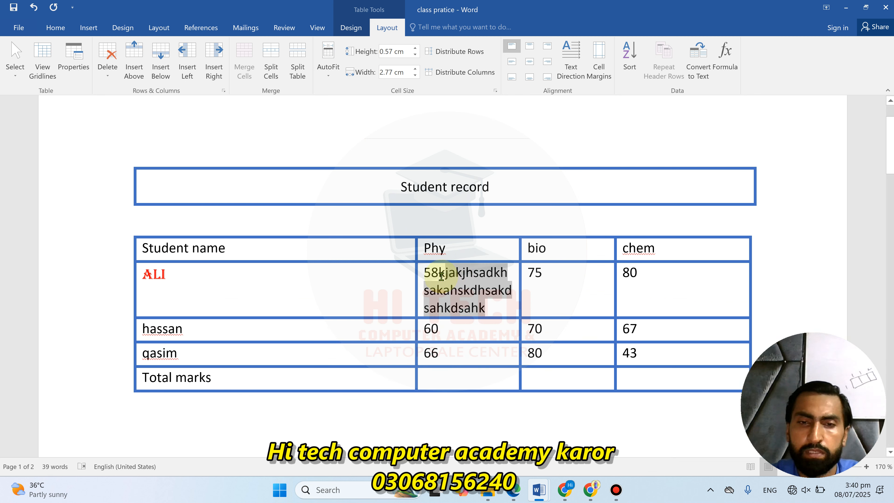
{"action": "key", "text": "BackSpace"}
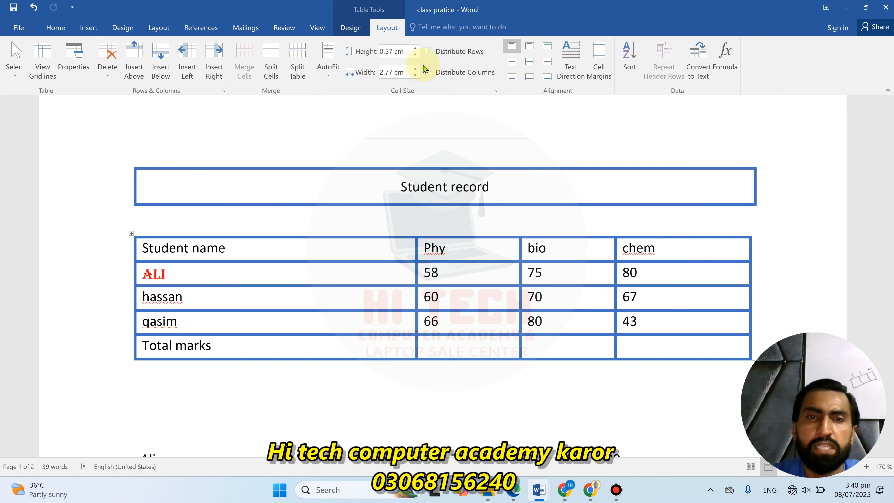
Try heights of about 1.1 cm and 0.6 cm on the first student's row, finishing at 0.8 cm
{"action": "left_click", "coordinate": [415, 49]}
{"action": "left_click", "coordinate": [416, 49]}
{"action": "left_click", "coordinate": [415, 49]}
{"action": "left_click", "coordinate": [415, 49]}
{"action": "left_click", "coordinate": [415, 49]}
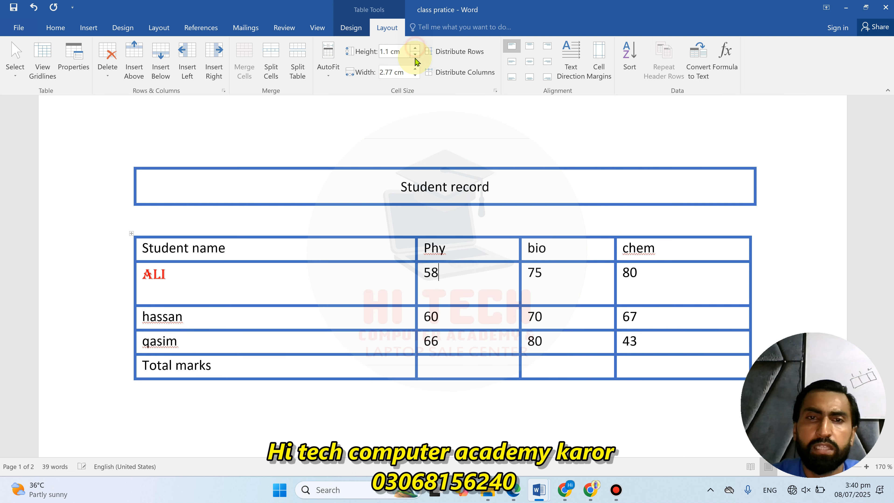
{"action": "left_click", "coordinate": [416, 54]}
{"action": "left_click", "coordinate": [416, 55]}
{"action": "left_click", "coordinate": [416, 54]}
{"action": "left_click", "coordinate": [415, 55]}
{"action": "left_click", "coordinate": [415, 55]}
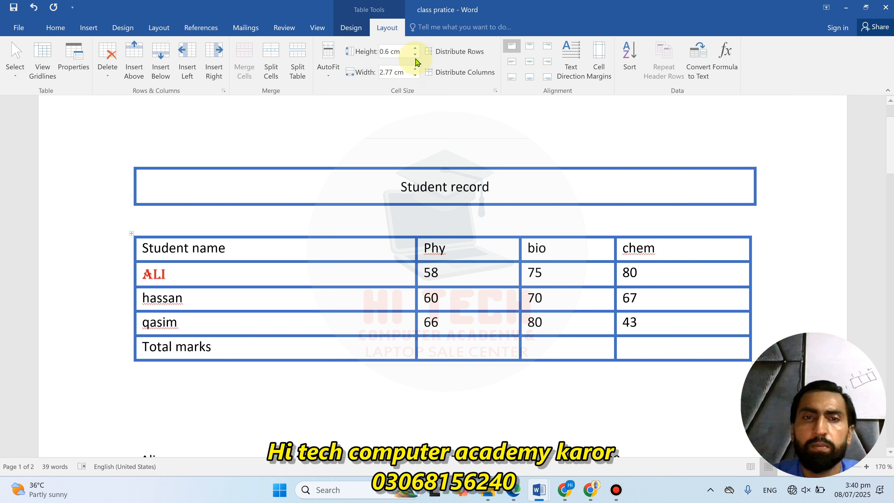
{"action": "left_click", "coordinate": [416, 49]}
{"action": "left_click", "coordinate": [416, 49]}
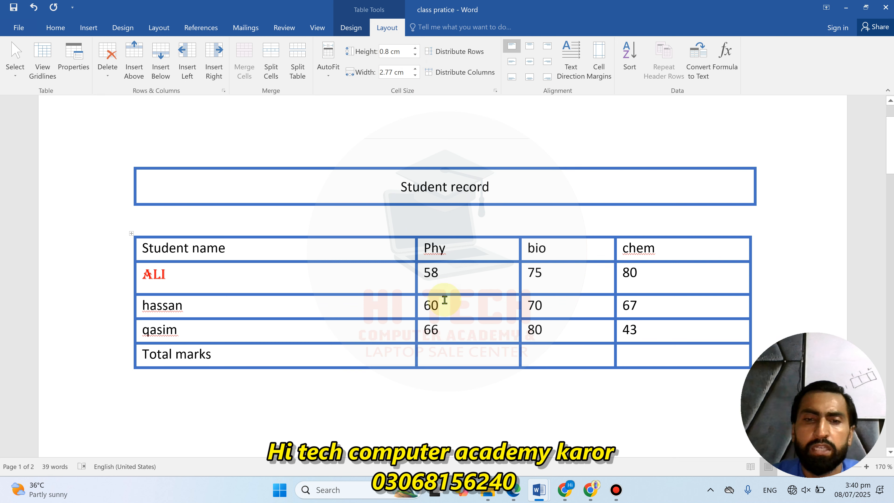
Widen the Phy column to 3 cm
{"action": "left_click", "coordinate": [448, 308]}
{"action": "left_click", "coordinate": [415, 69]}
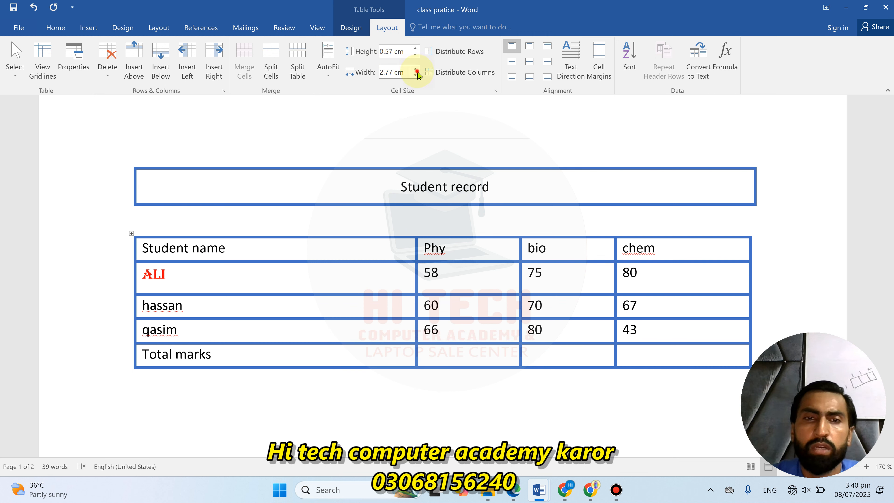
{"action": "left_click", "coordinate": [415, 69]}
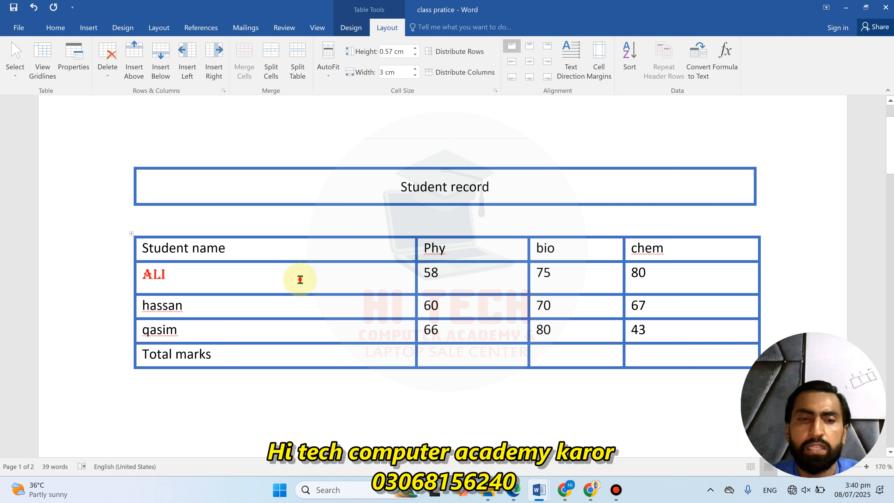
Try distributing the student rows and the Total marks row evenly in height, and undo it
{"action": "left_click_drag", "start_coordinate": [299, 280], "coordinate": [657, 357]}
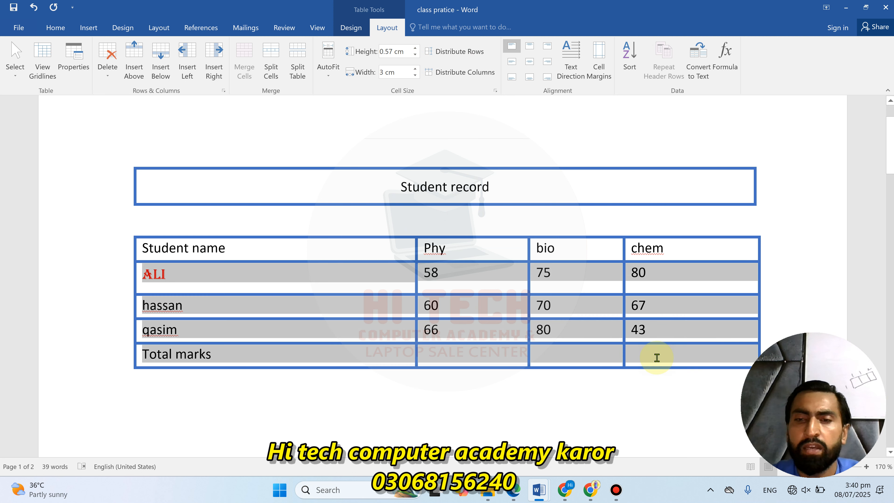
{"action": "left_click", "coordinate": [460, 57]}
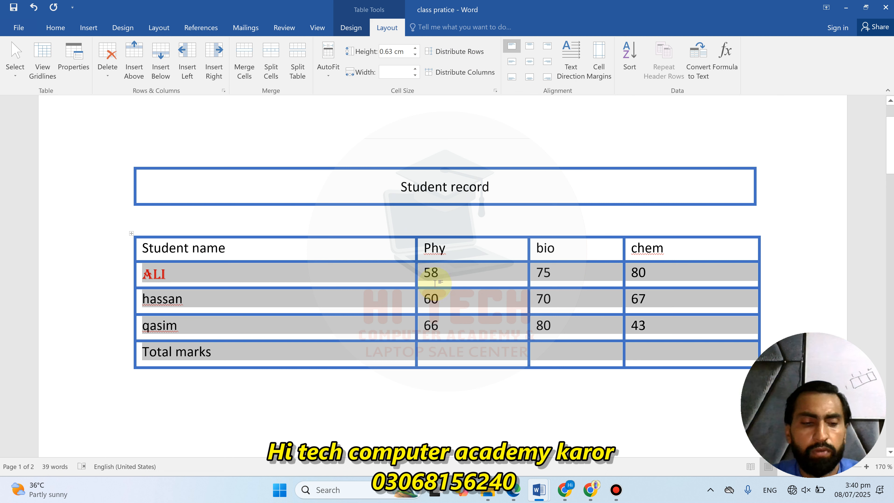
{"action": "key", "text": "ctrl+z"}
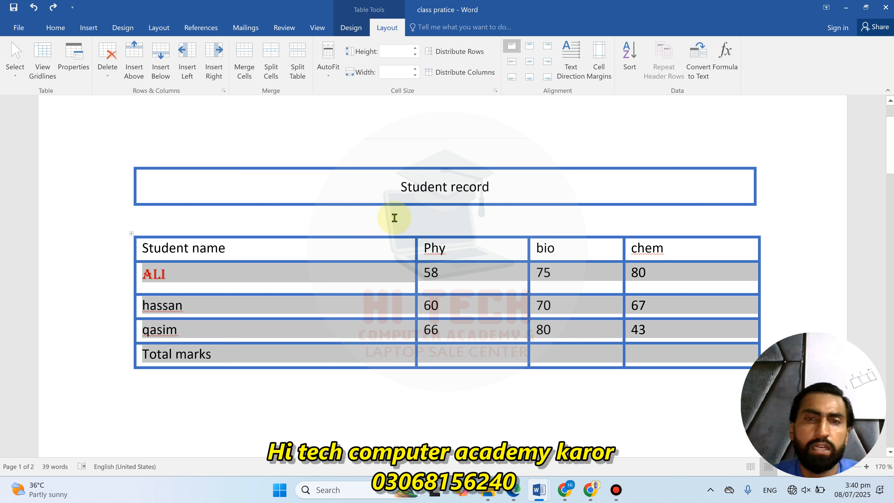
Undo the last Phy column widening and distribute the student rows and the Total marks row evenly in height
{"action": "key", "text": "ctrl+z"}
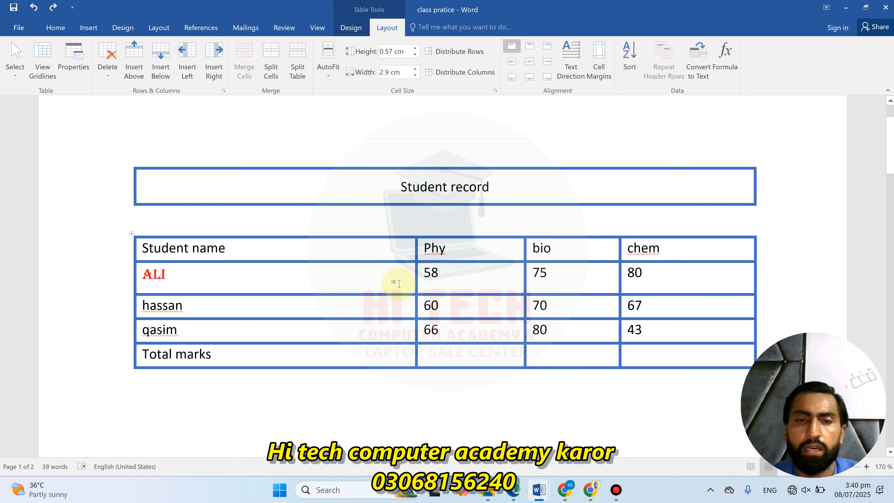
{"action": "left_click_drag", "start_coordinate": [398, 284], "coordinate": [639, 355]}
{"action": "left_click", "coordinate": [459, 57]}
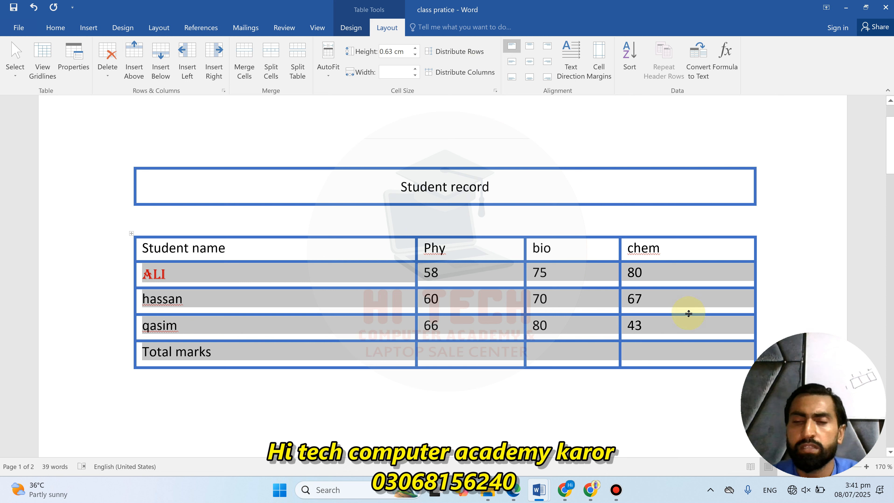
Try distributing the columns of only the rows below the header evenly, and undo it
{"action": "left_click", "coordinate": [461, 74]}
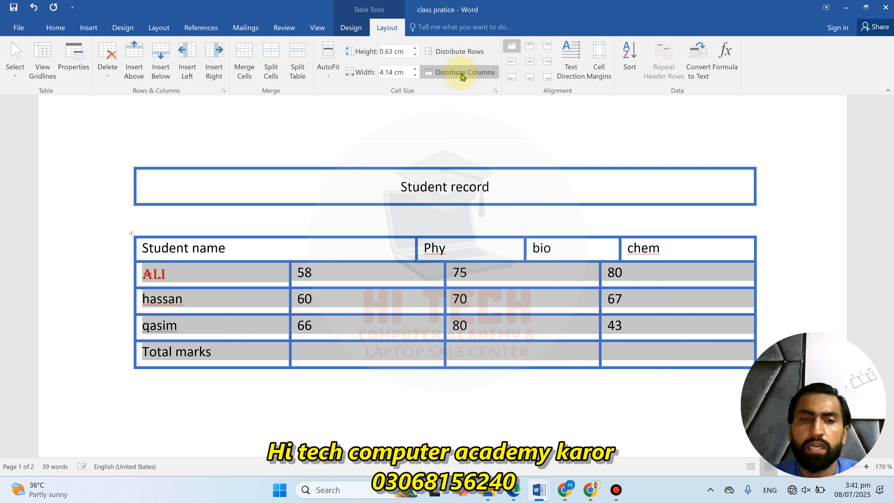
{"action": "left_click", "coordinate": [451, 52]}
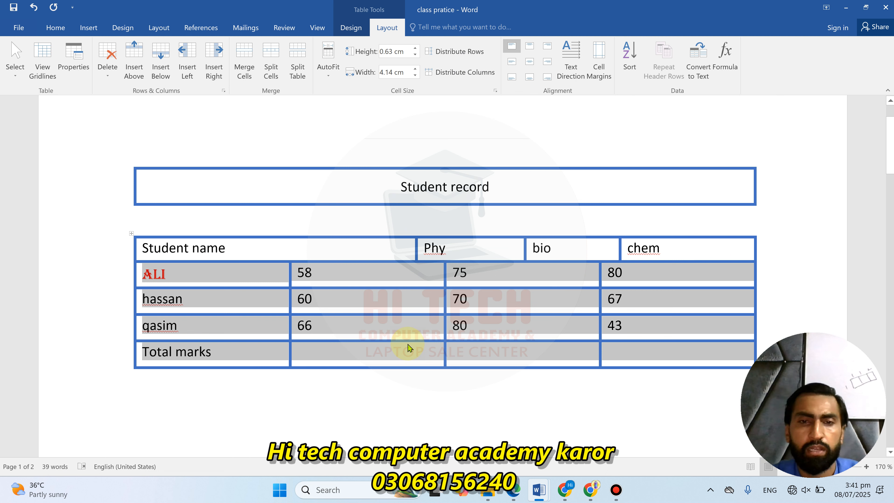
{"action": "key", "text": "ctrl+z"}
Select the whole marks table including its header row and distribute its columns evenly
{"action": "left_click", "coordinate": [149, 247]}
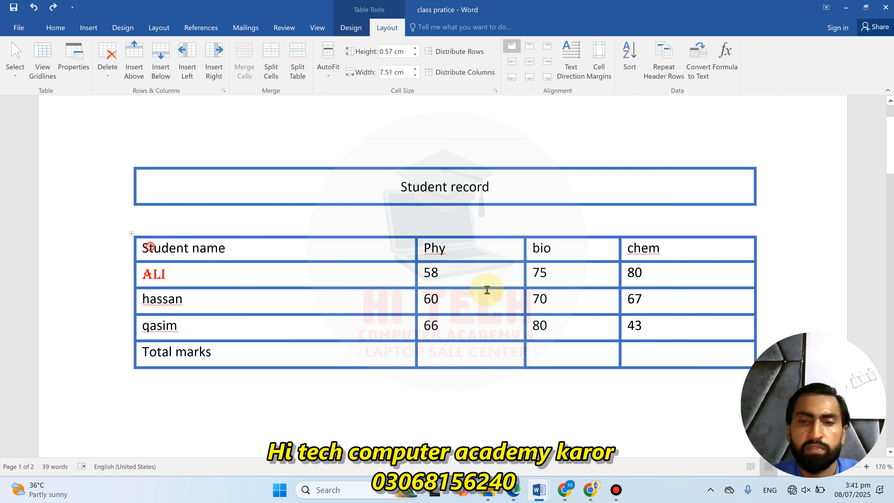
{"action": "left_click_drag", "start_coordinate": [487, 290], "coordinate": [738, 375]}
{"action": "left_click", "coordinate": [691, 348]}
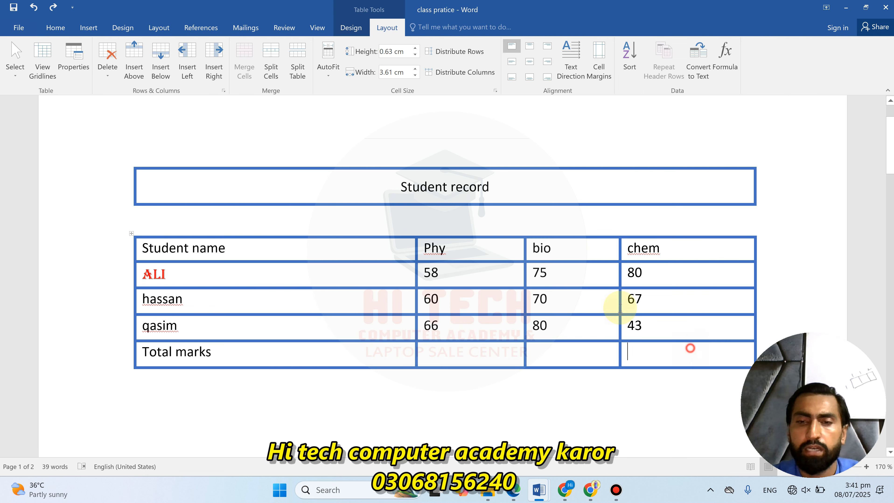
{"action": "left_click_drag", "start_coordinate": [620, 309], "coordinate": [224, 248]}
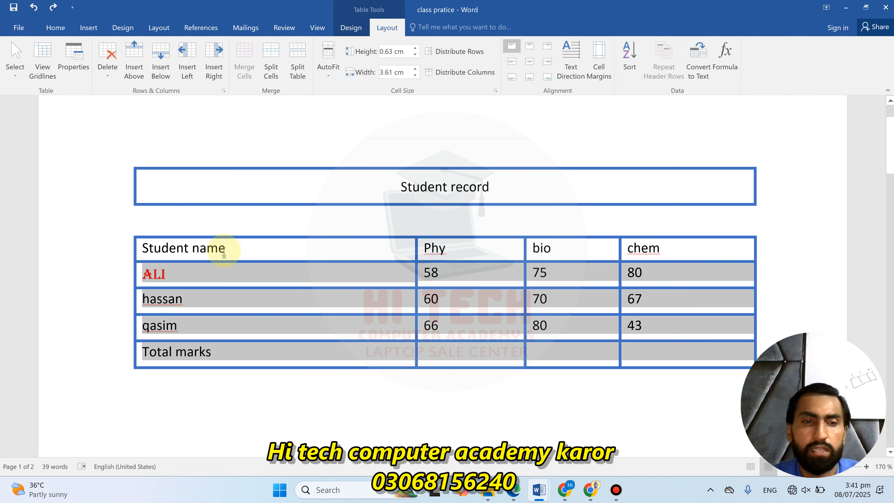
{"action": "left_click", "coordinate": [499, 73]}
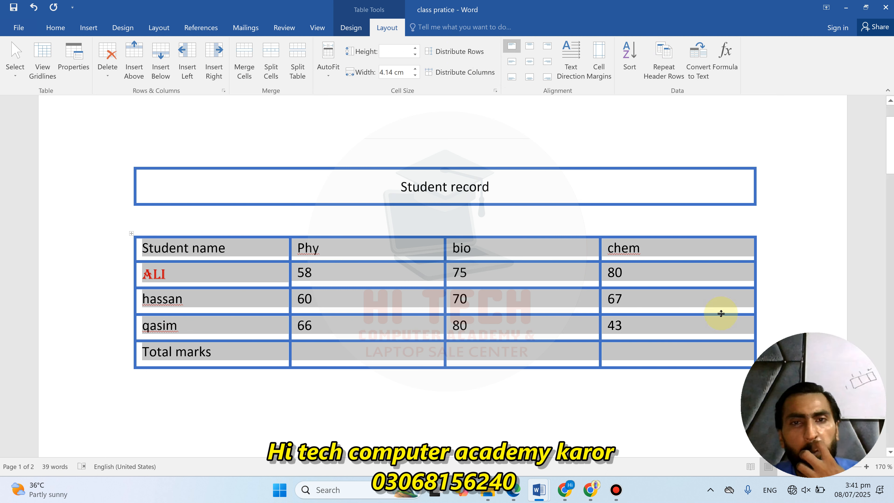
{"action": "left_click", "coordinate": [533, 257]}
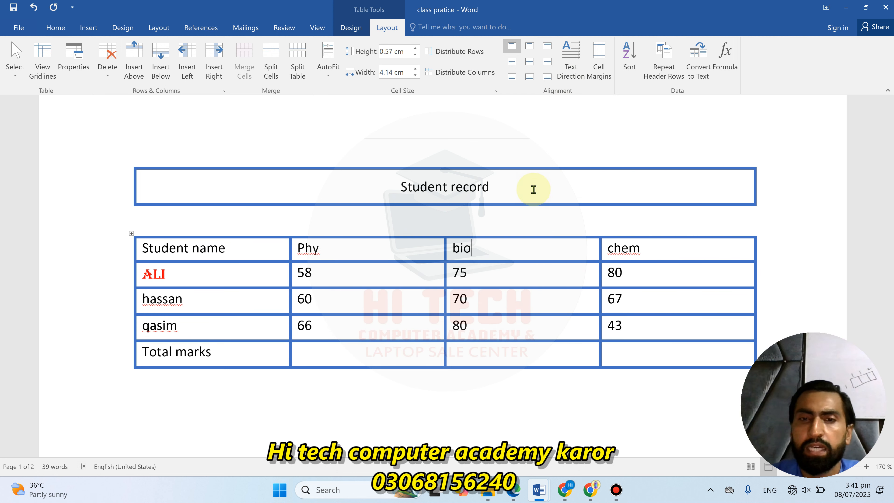
Rotate the Student record title text 90 degrees clockwise with Text Direction
{"action": "left_click", "coordinate": [524, 185]}
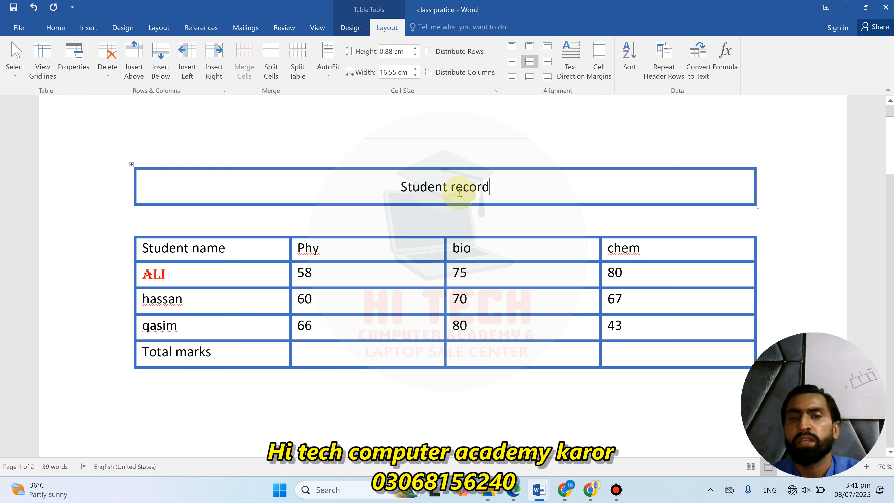
{"action": "left_click", "coordinate": [563, 58]}
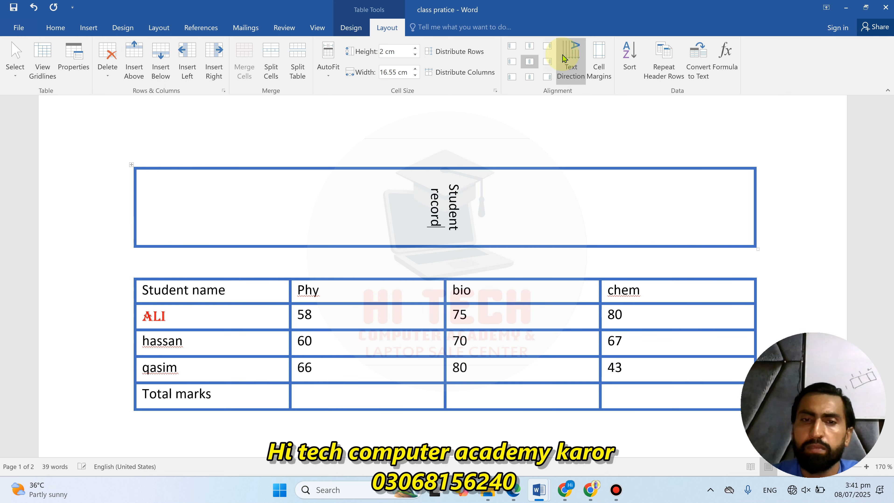
Return the Student record title text to horizontal and reduce its row height to about 0.88 cm
{"action": "left_click", "coordinate": [564, 57]}
{"action": "left_click", "coordinate": [564, 57]}
{"action": "left_click", "coordinate": [563, 57]}
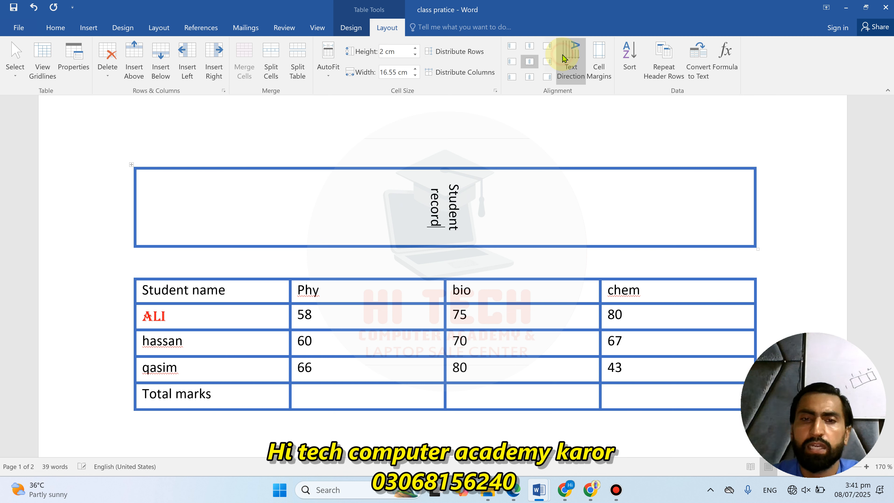
{"action": "left_click", "coordinate": [564, 57]}
{"action": "left_click", "coordinate": [564, 57]}
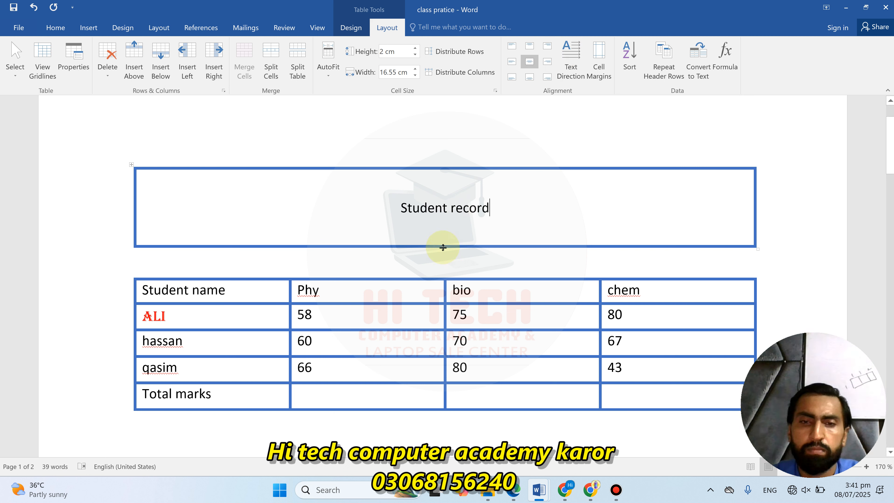
{"action": "left_click_drag", "start_coordinate": [443, 247], "coordinate": [455, 207]}
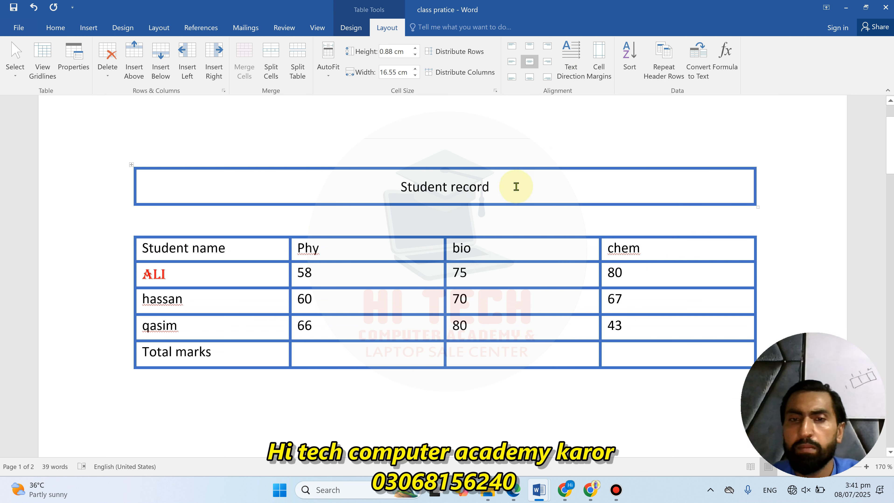
Set the marks table's default left and right cell margins to 1 cm
{"action": "left_click", "coordinate": [634, 273]}
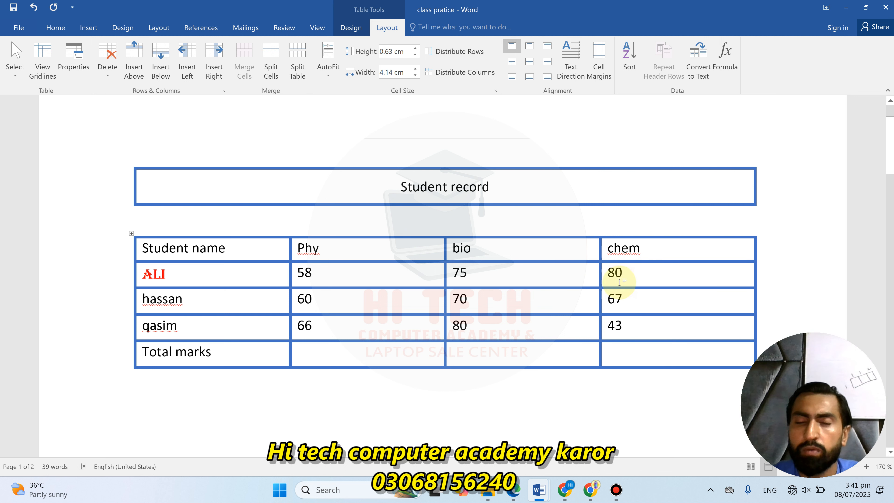
{"action": "left_click", "coordinate": [597, 61]}
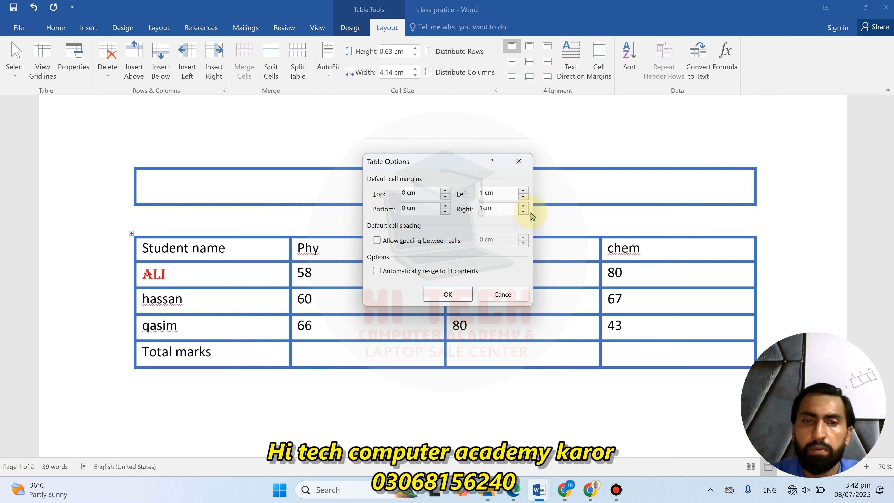
{"action": "left_click", "coordinate": [446, 294]}
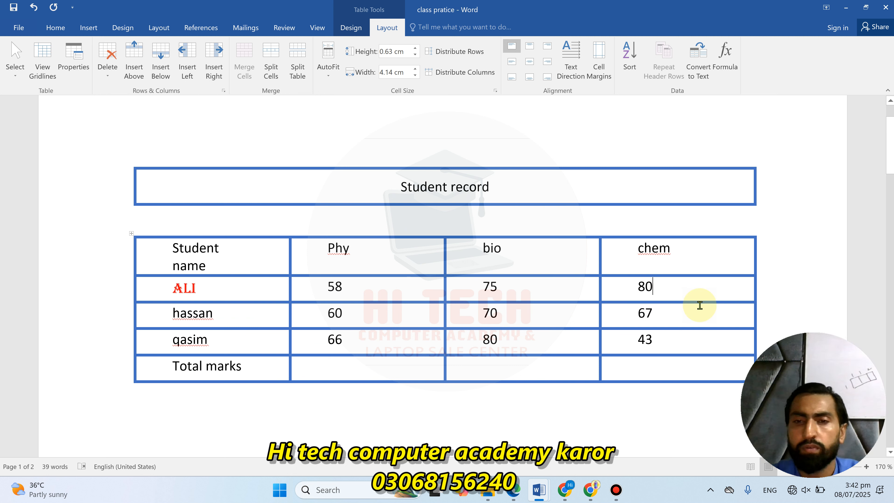
Reduce the marks table's default left and right cell margins to 0.3 cm
{"action": "left_click", "coordinate": [600, 70]}
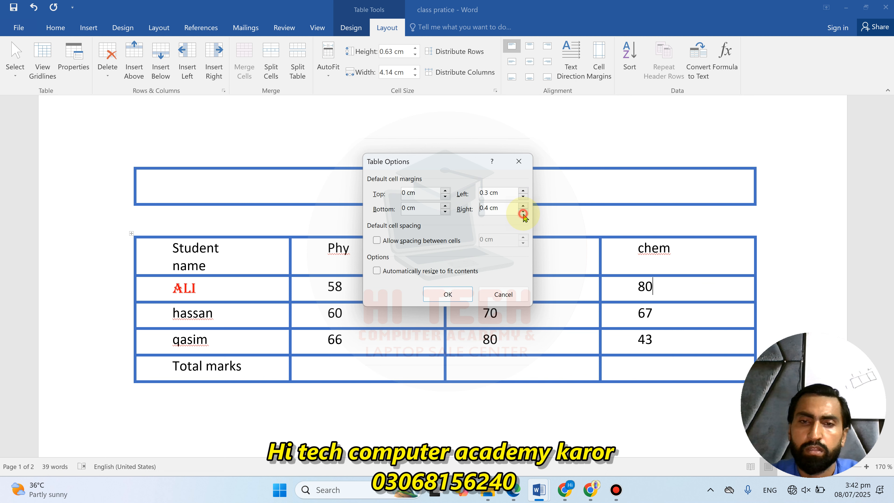
{"action": "left_click", "coordinate": [433, 295]}
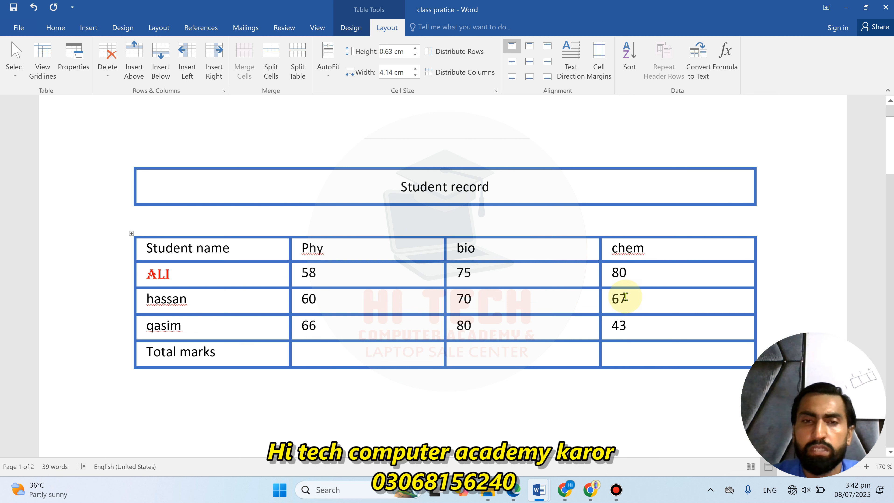
{"action": "left_click", "coordinate": [599, 58]}
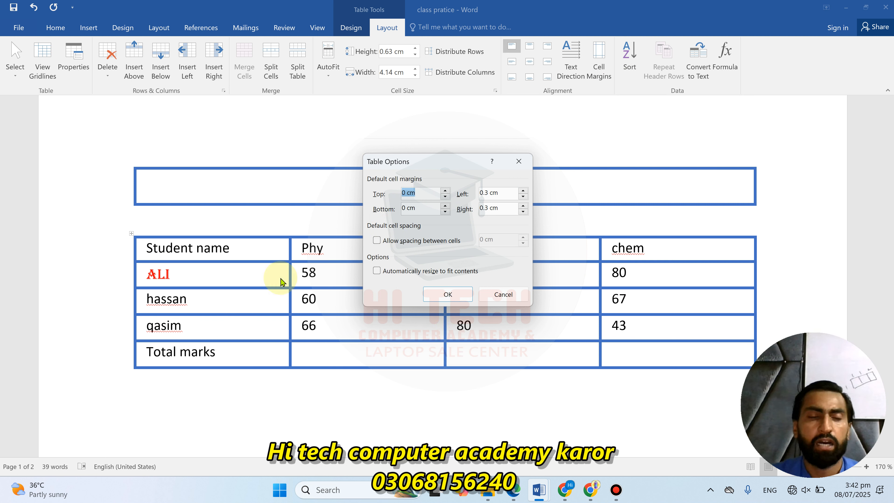
{"action": "left_click", "coordinate": [511, 295]}
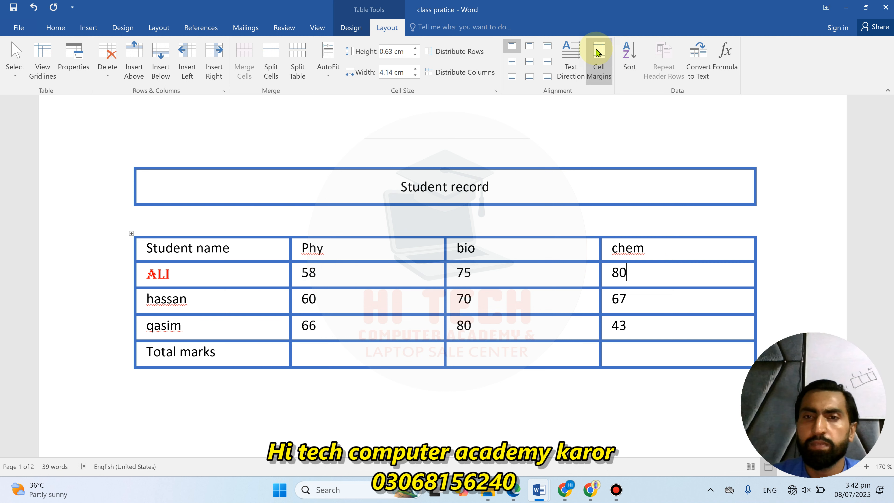
Try 0.04 cm spacing between the marks table's cells, and turn the spacing off again
{"action": "left_click", "coordinate": [592, 70]}
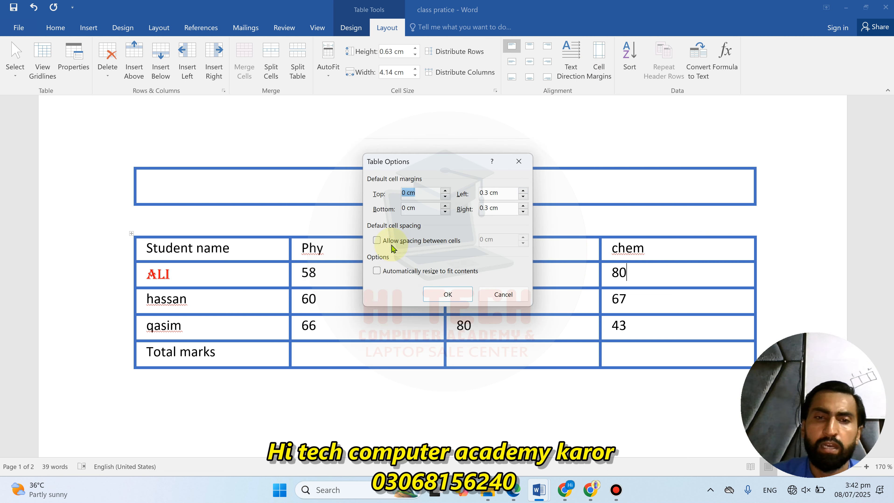
{"action": "left_click", "coordinate": [377, 240]}
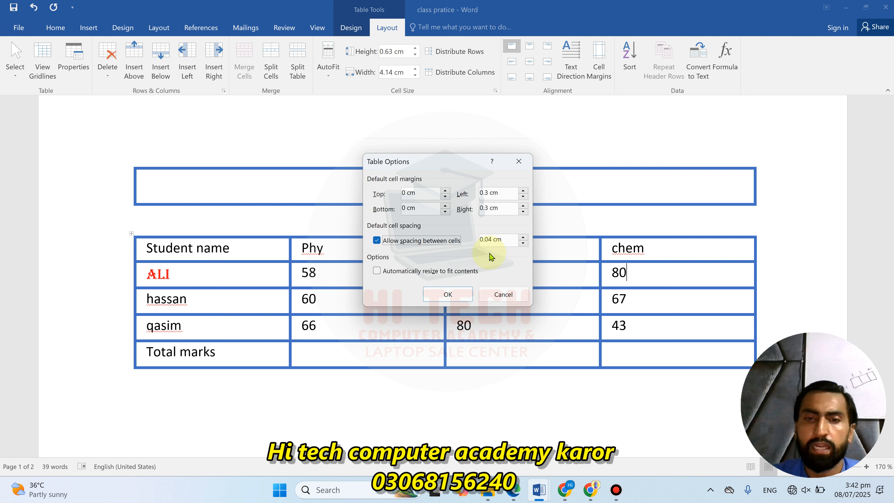
{"action": "left_click", "coordinate": [448, 295]}
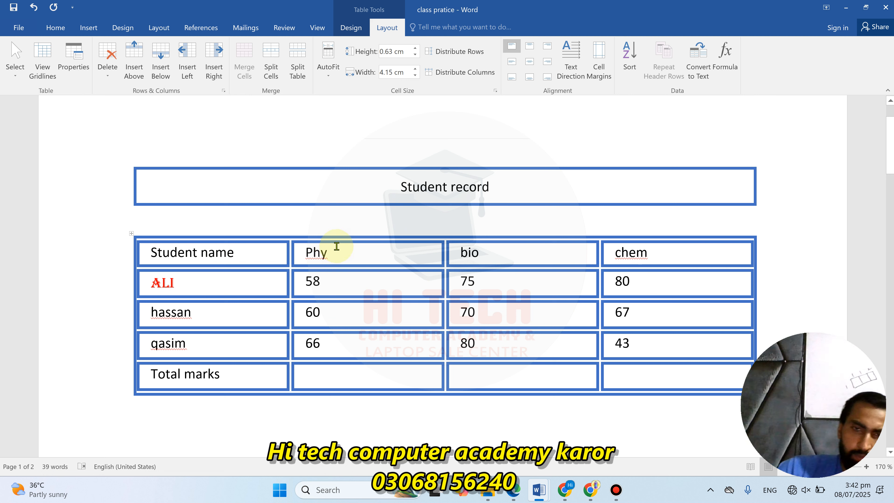
{"action": "left_click", "coordinate": [599, 68]}
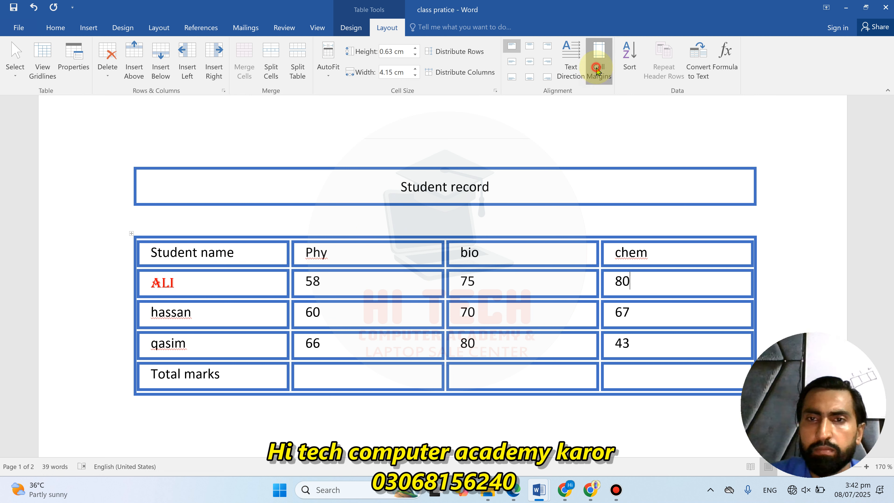
{"action": "left_click", "coordinate": [382, 241]}
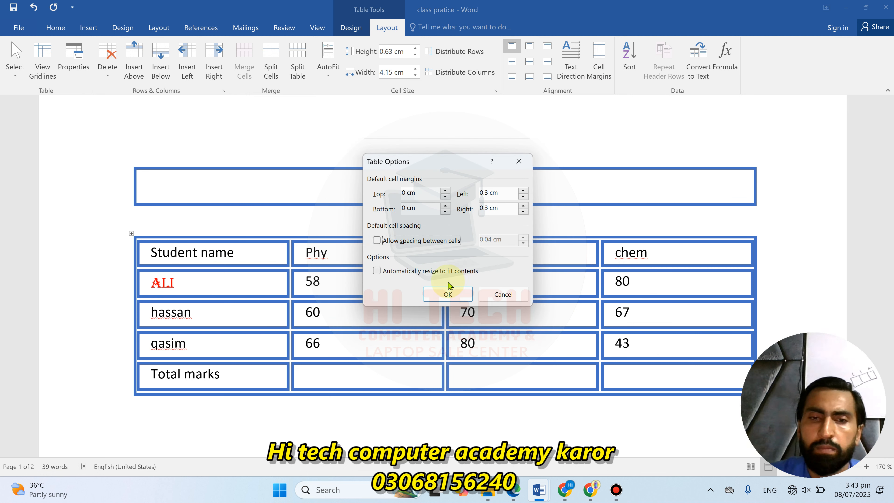
{"action": "left_click", "coordinate": [448, 293]}
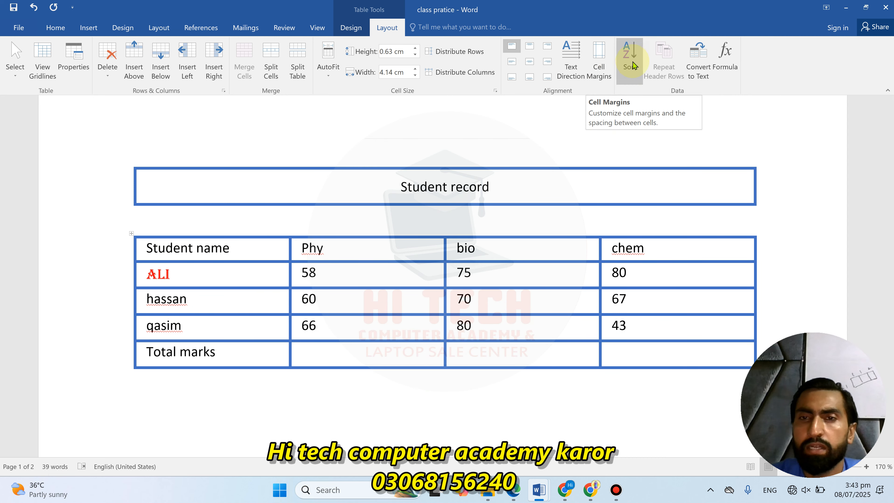
Sort the rows from ALI to Total marks by Column 1 as text in ascending order
{"action": "left_click_drag", "start_coordinate": [205, 274], "coordinate": [190, 357]}
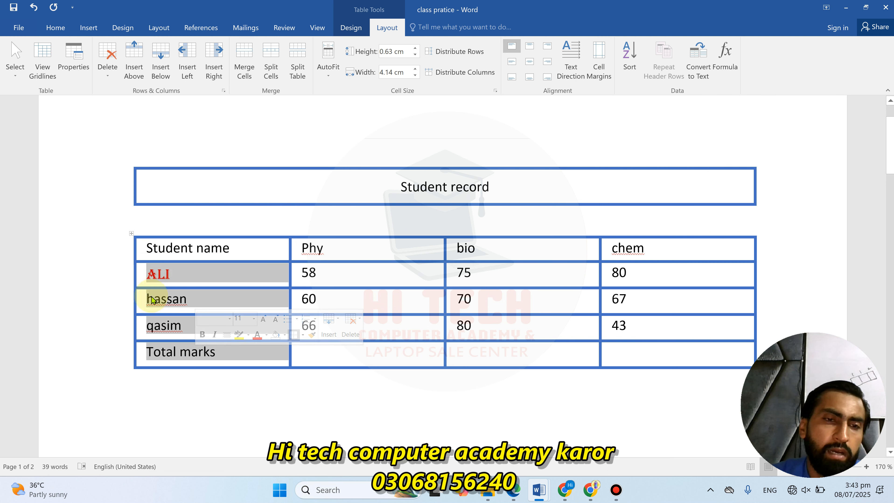
{"action": "left_click", "coordinate": [630, 58]}
{"action": "left_click", "coordinate": [588, 161]}
{"action": "left_click", "coordinate": [528, 325]}
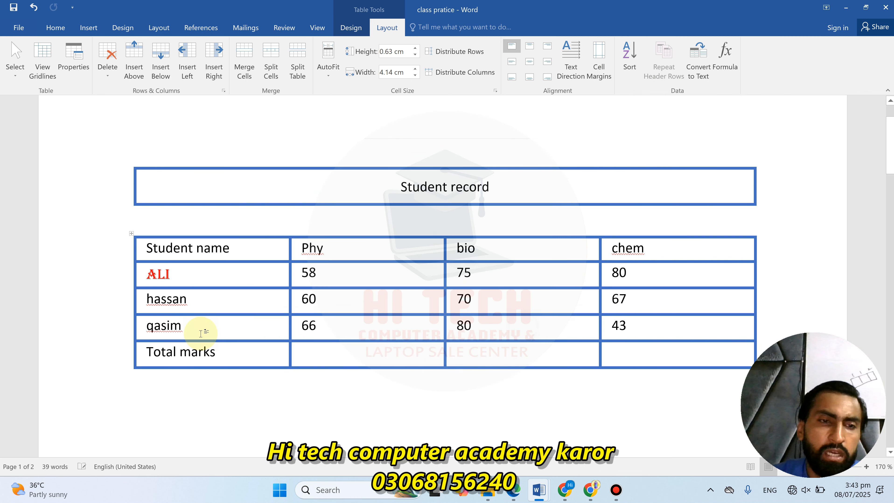
Sort the rows below the marks table's header by Column 1 in descending order
{"action": "left_click", "coordinate": [627, 62]}
{"action": "left_click", "coordinate": [572, 174]}
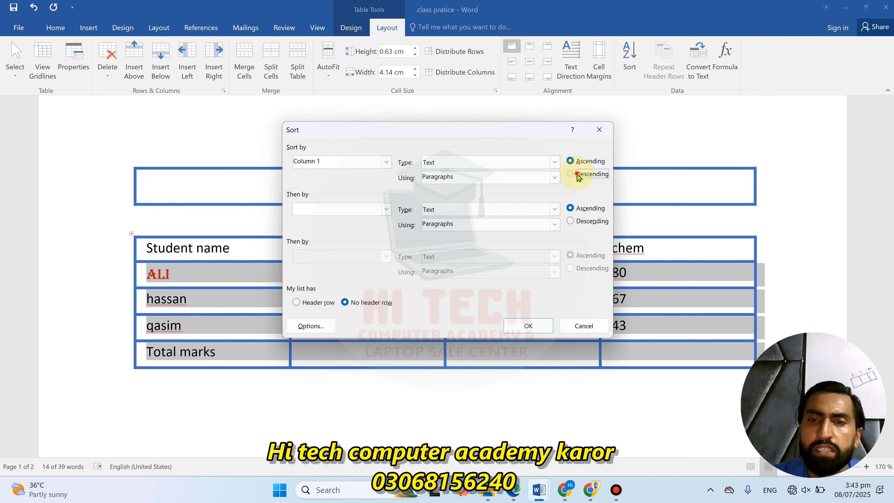
{"action": "left_click", "coordinate": [527, 326]}
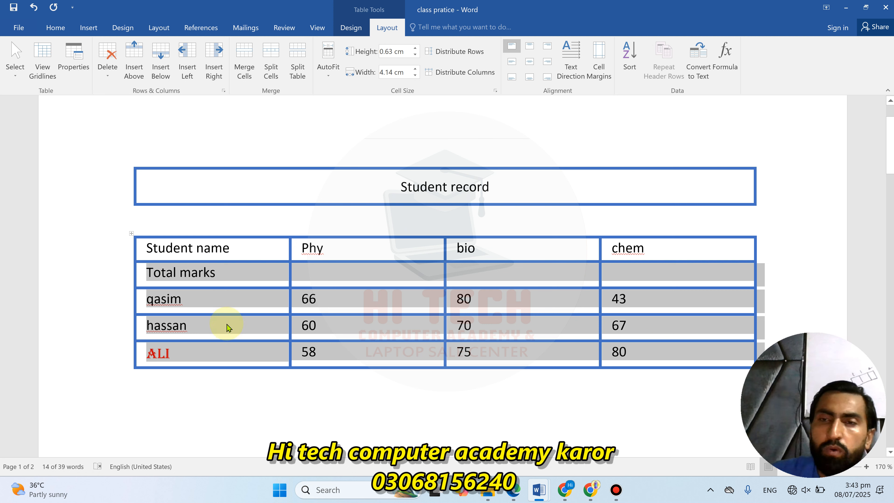
Sort the marks table's selected rows by Column 1 back into ascending order and clear the selection
{"action": "left_click", "coordinate": [630, 59]}
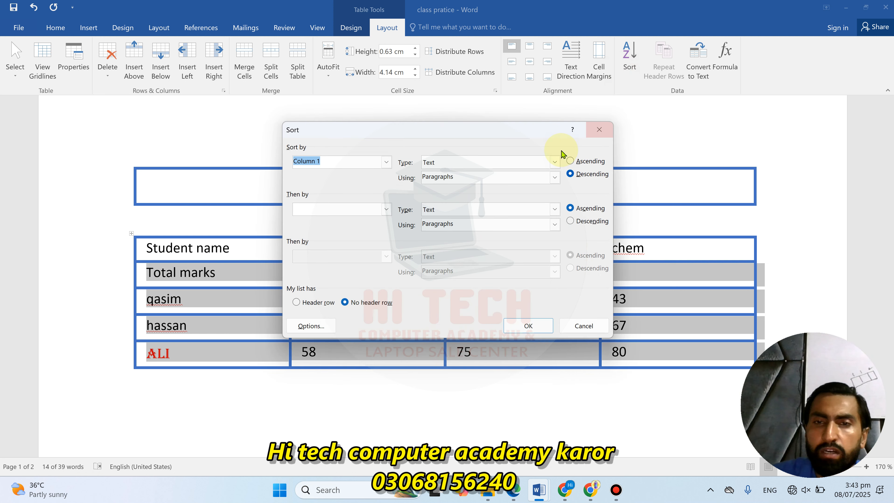
{"action": "left_click", "coordinate": [570, 161]}
{"action": "left_click", "coordinate": [522, 326]}
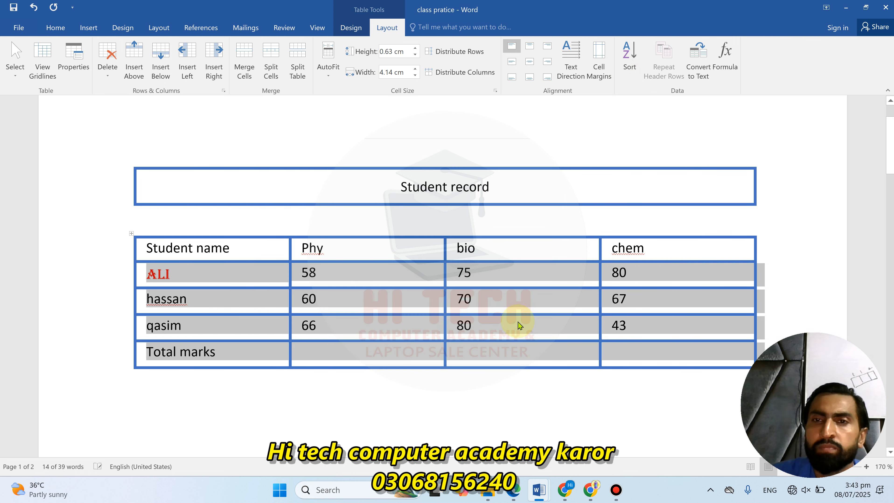
{"action": "left_click", "coordinate": [636, 279]}
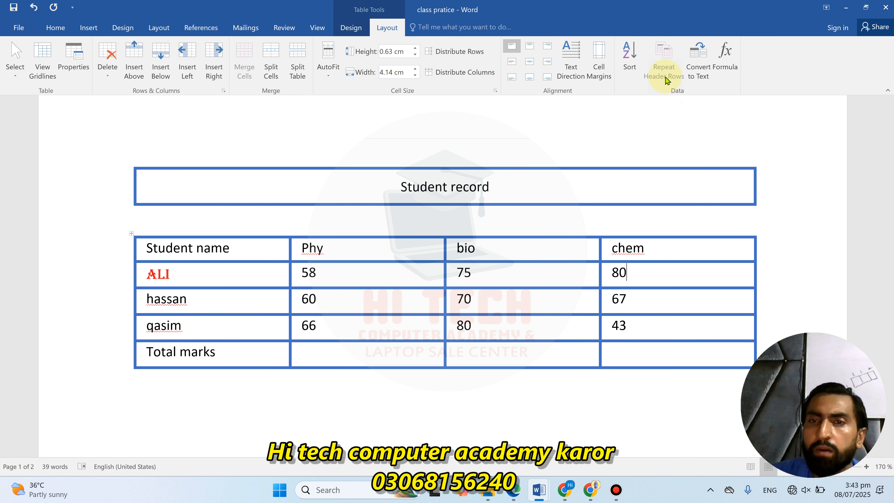
Delete everything below the marks table, including the borderless marks copy and the empty table on page 2
{"action": "scroll", "coordinate": [625, 247], "scroll_direction": "down", "scroll_amount": 4}
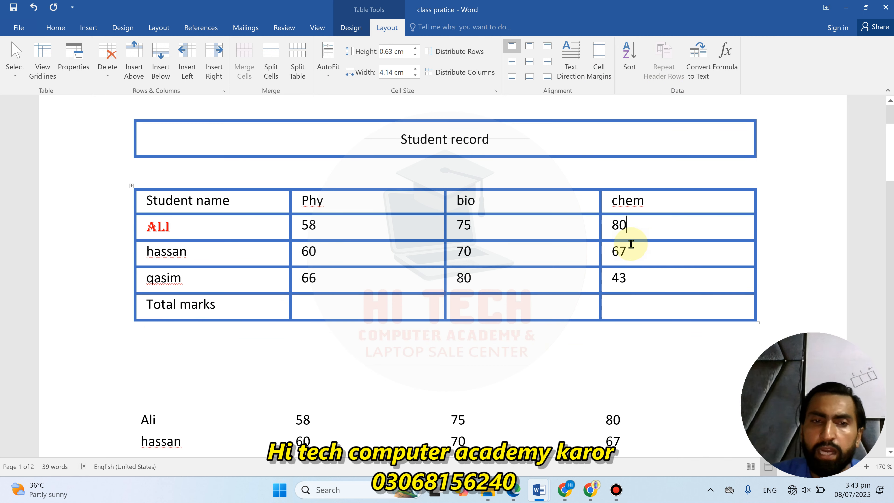
{"action": "scroll", "coordinate": [390, 358], "scroll_direction": "down", "scroll_amount": 1}
{"action": "left_click_drag", "start_coordinate": [144, 279], "coordinate": [436, 476]}
{"action": "scroll", "coordinate": [576, 361], "scroll_direction": "down", "scroll_amount": 15}
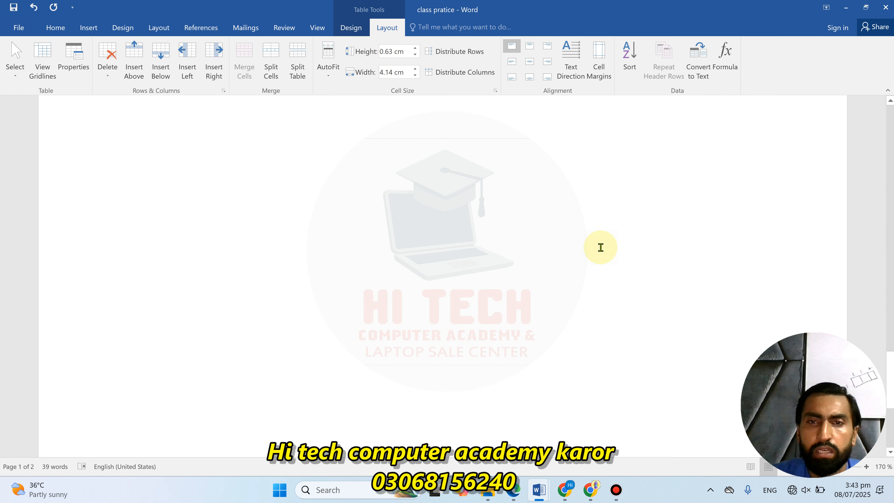
{"action": "scroll", "coordinate": [581, 106], "scroll_direction": "up", "scroll_amount": 5}
{"action": "scroll", "coordinate": [604, 314], "scroll_direction": "down", "scroll_amount": 5}
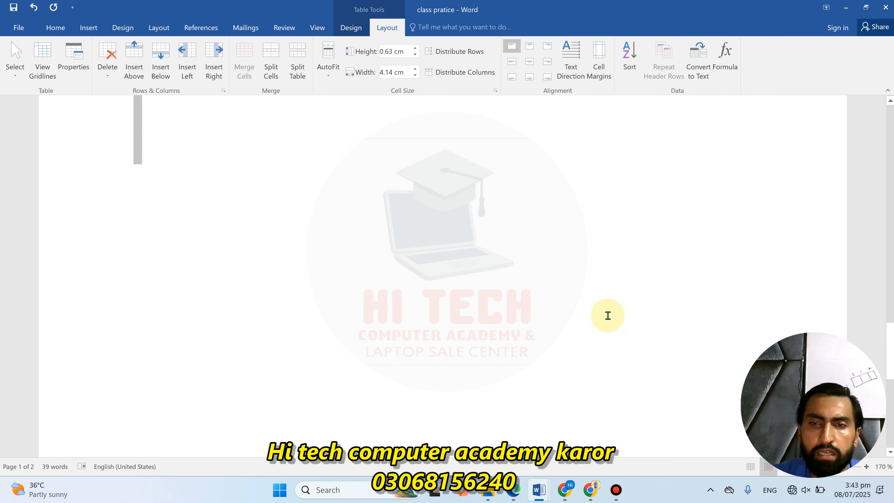
{"action": "left_click", "coordinate": [55, 28]}
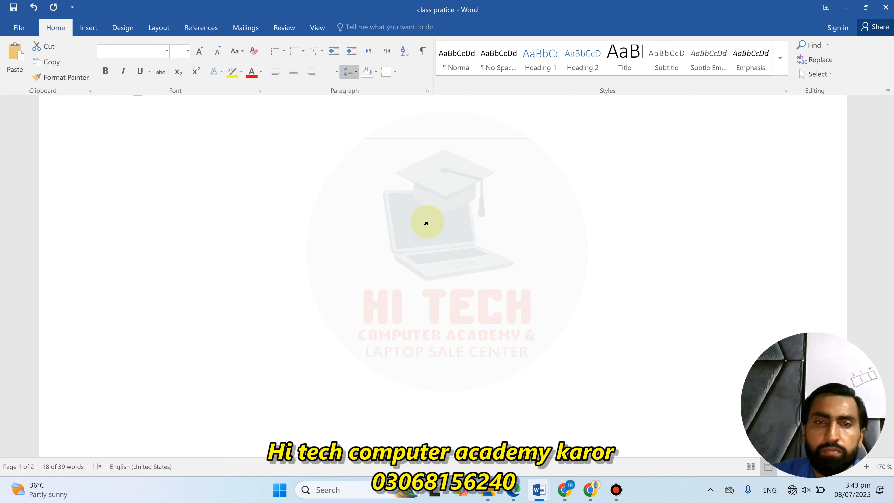
{"action": "scroll", "coordinate": [425, 223], "scroll_direction": "up", "scroll_amount": 5}
{"action": "scroll", "coordinate": [501, 317], "scroll_direction": "up", "scroll_amount": 2}
{"action": "scroll", "coordinate": [343, 408], "scroll_direction": "down", "scroll_amount": 1}
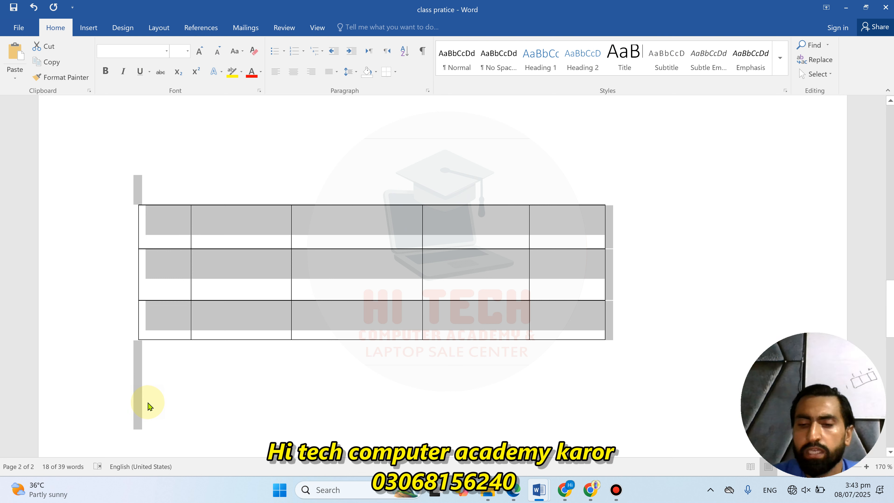
{"action": "left_click", "coordinate": [129, 360], "text": "shift"}
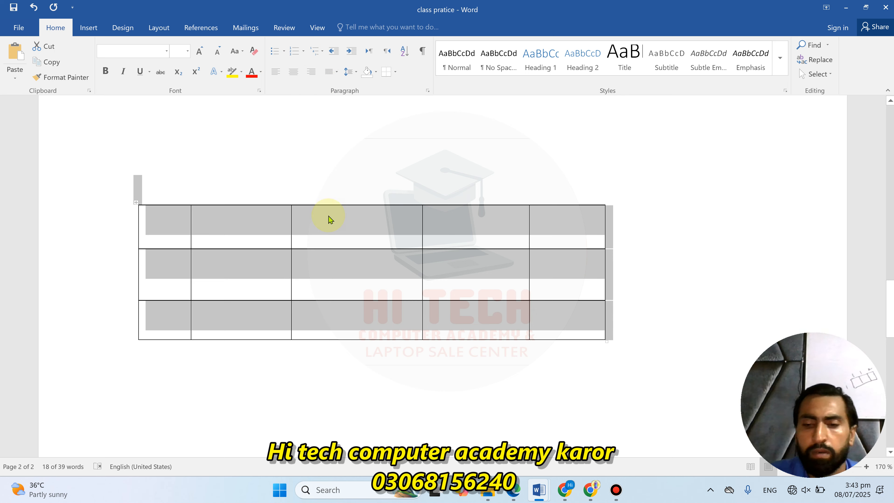
{"action": "key", "text": "BackSpace"}
{"action": "scroll", "coordinate": [484, 262], "scroll_direction": "up", "scroll_amount": 4}
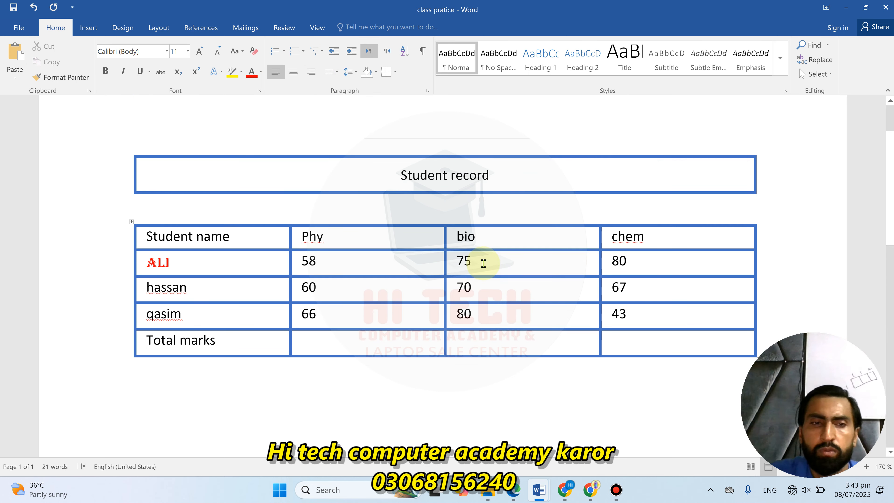
{"action": "scroll", "coordinate": [288, 254], "scroll_direction": "down", "scroll_amount": 3}
{"action": "scroll", "coordinate": [308, 259], "scroll_direction": "up", "scroll_amount": 2}
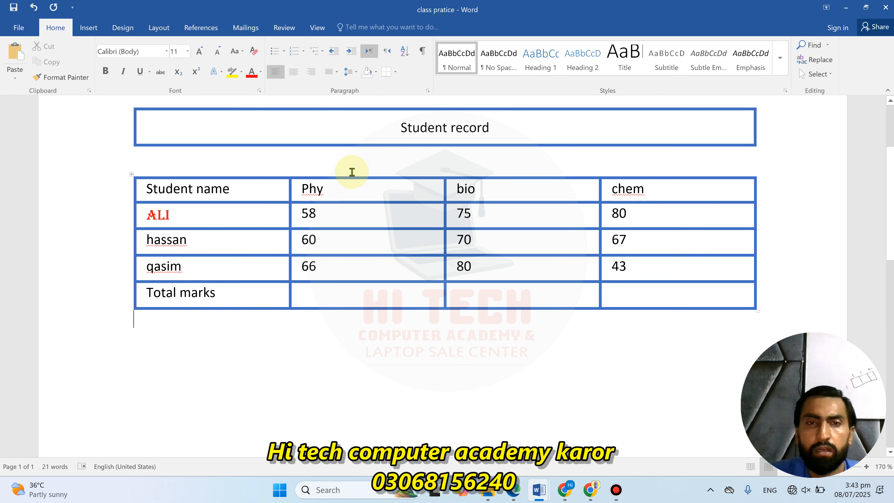
Apply the blue grid table style with a solid header row from the fourth Grid Tables row to the marks table
{"action": "left_click", "coordinate": [358, 242]}
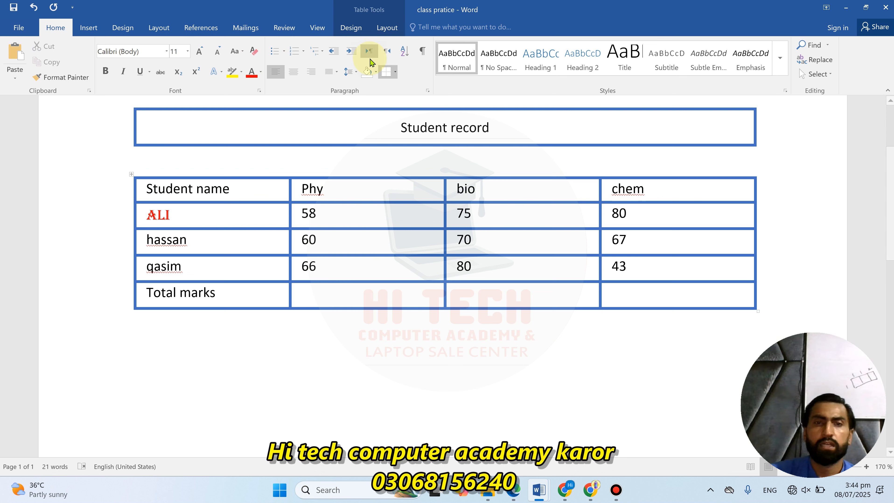
{"action": "left_click", "coordinate": [387, 27]}
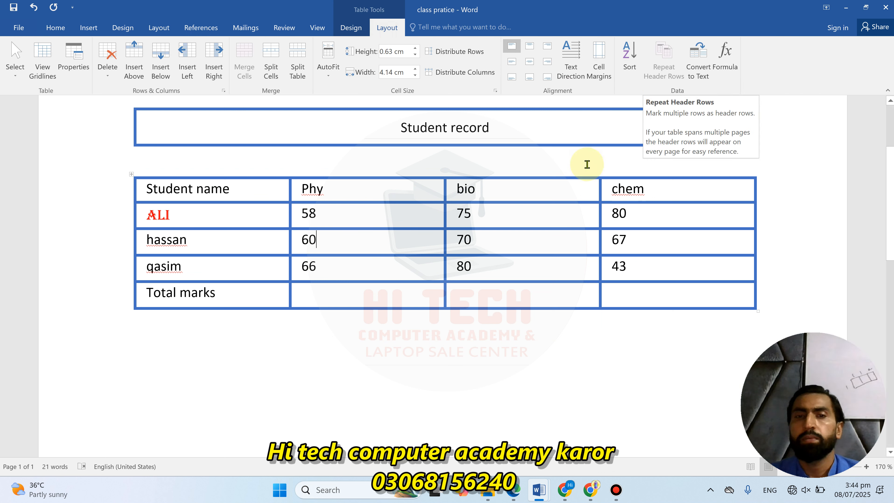
{"action": "left_click", "coordinate": [174, 188]}
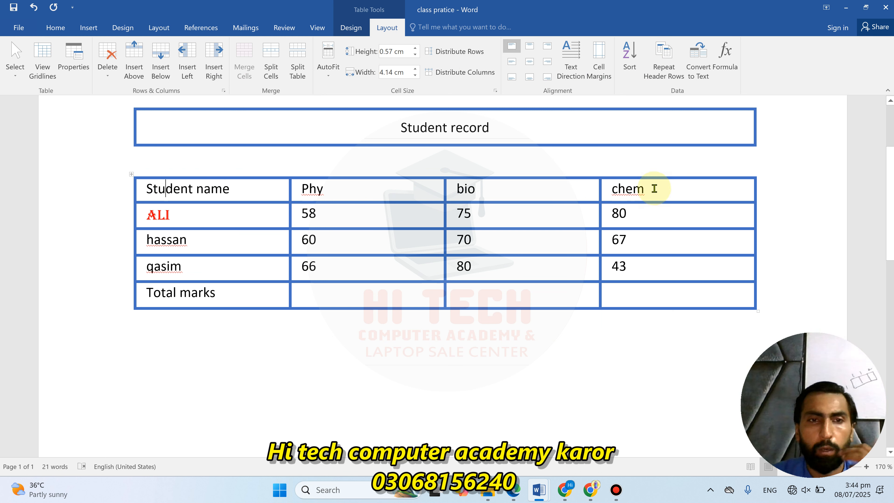
{"action": "left_click", "coordinate": [354, 28]}
{"action": "left_click", "coordinate": [432, 58]}
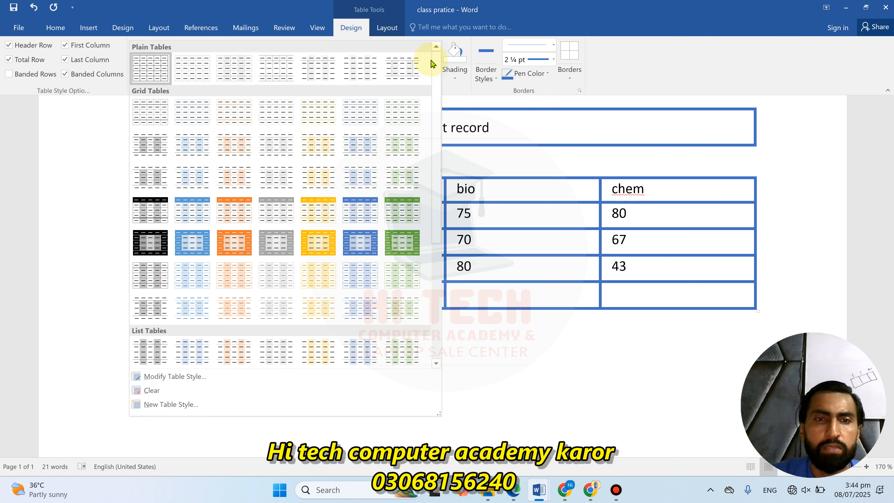
{"action": "left_click", "coordinate": [361, 210]}
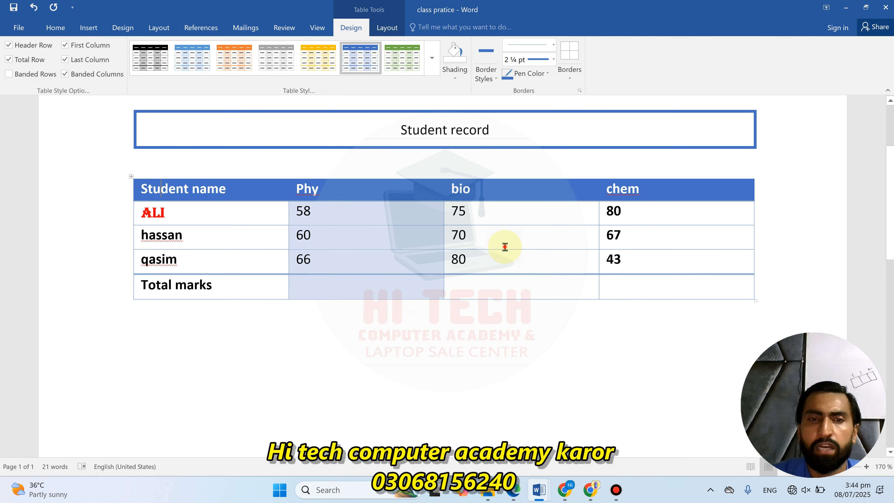
Copy the marks table's rows from the first student down to Total marks and place the cursor directly below the table
{"action": "left_click", "coordinate": [387, 27]}
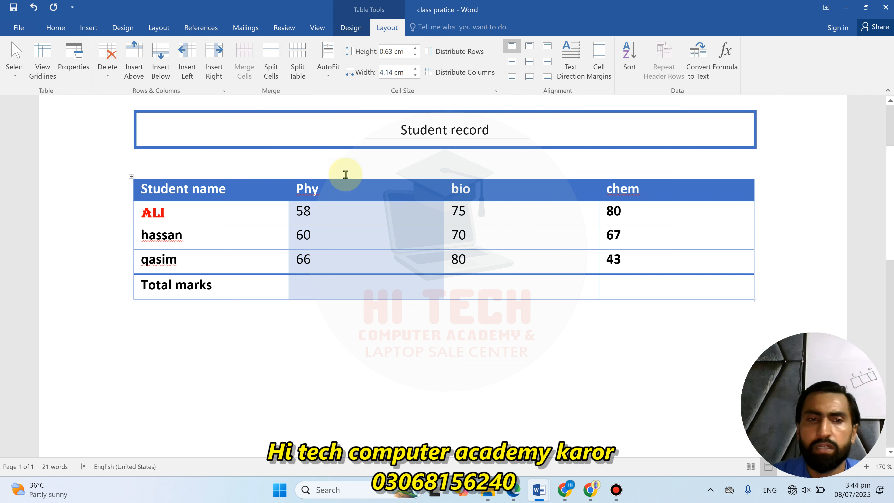
{"action": "left_click", "coordinate": [231, 251]}
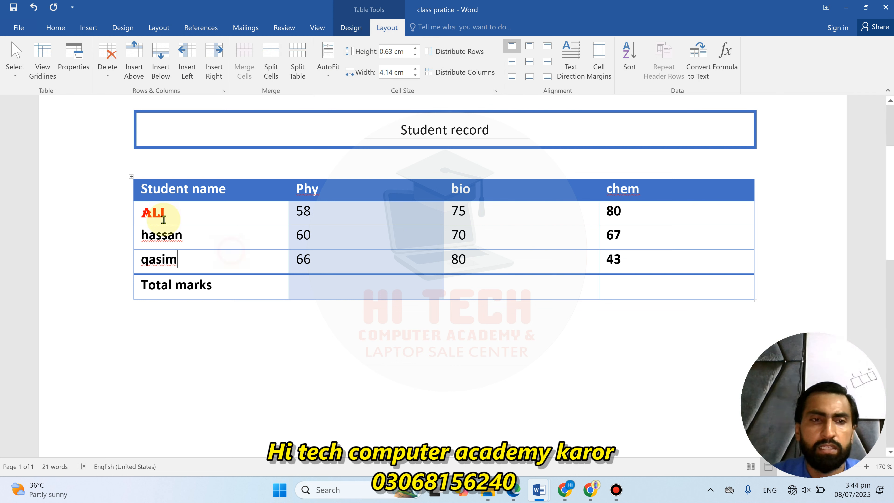
{"action": "left_click_drag", "start_coordinate": [145, 212], "coordinate": [636, 286]}
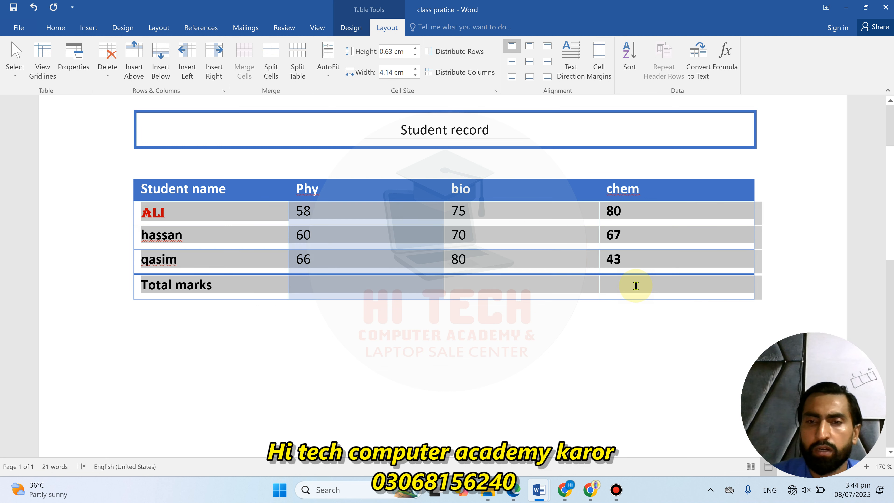
{"action": "left_click", "coordinate": [150, 304]}
{"action": "left_click", "coordinate": [157, 221]}
{"action": "left_click_drag", "start_coordinate": [234, 251], "coordinate": [613, 292]}
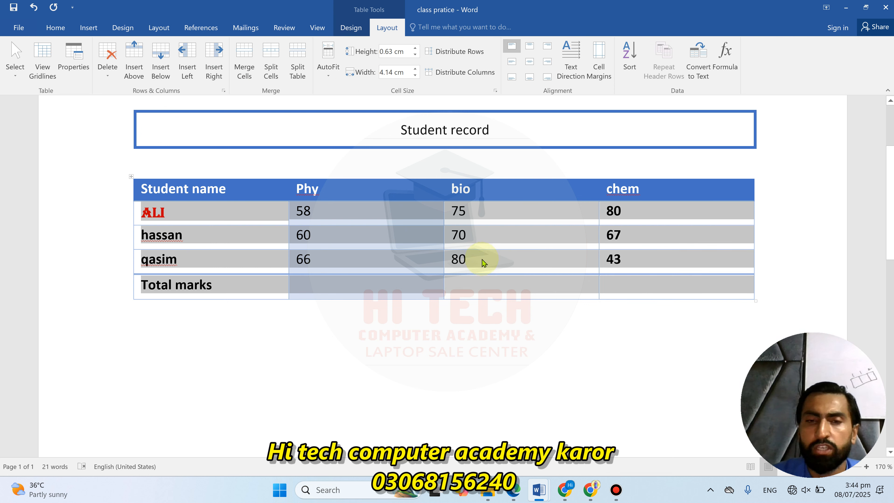
{"action": "left_click", "coordinate": [497, 282]}
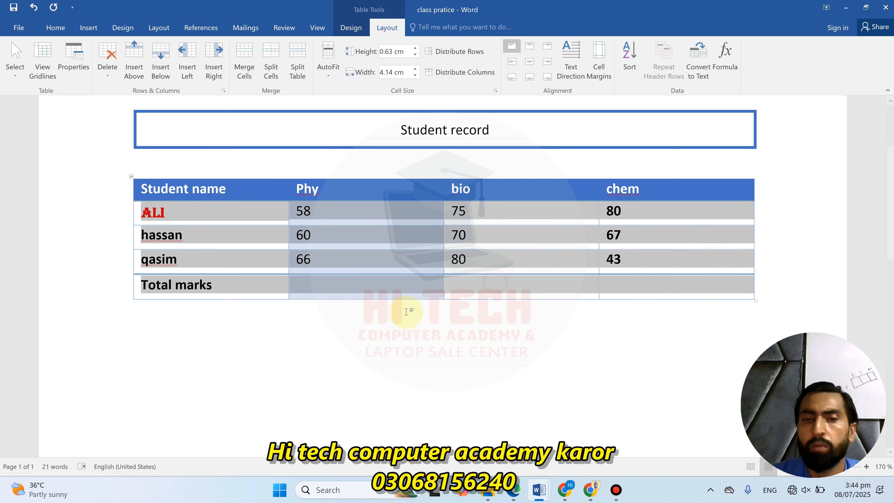
{"action": "left_click", "coordinate": [174, 313]}
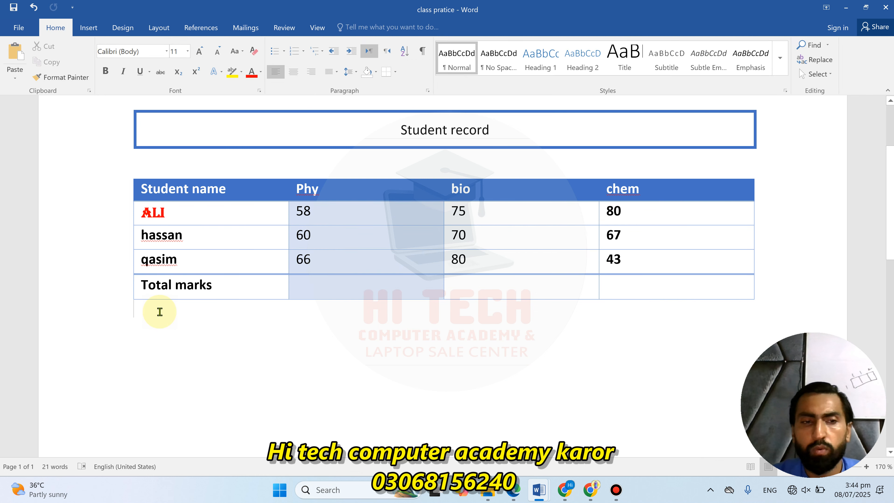
Paste the copied student rows six times below the marks table to lengthen it
{"action": "key", "text": "ctrl+v"}
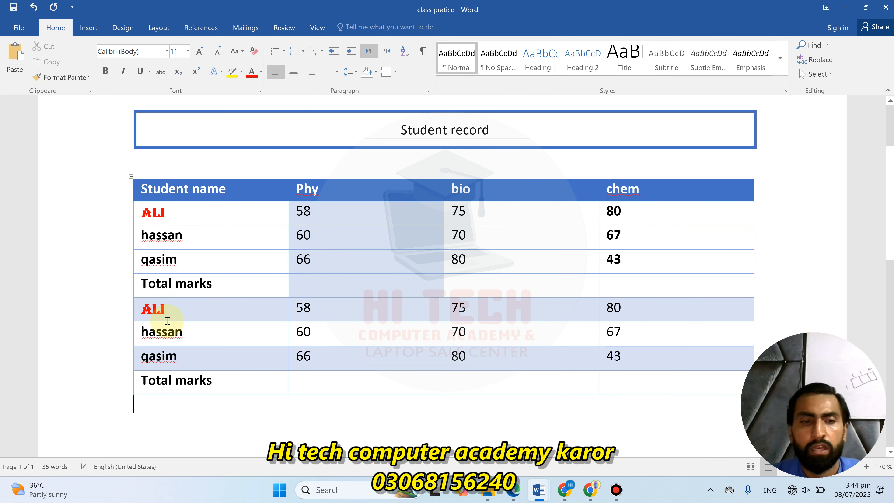
{"action": "key", "text": "ctrl+v"}
{"action": "key", "text": "ctrl+v"}
{"action": "key", "text": "ctrl+v"}
{"action": "key", "text": "ctrl+v"}
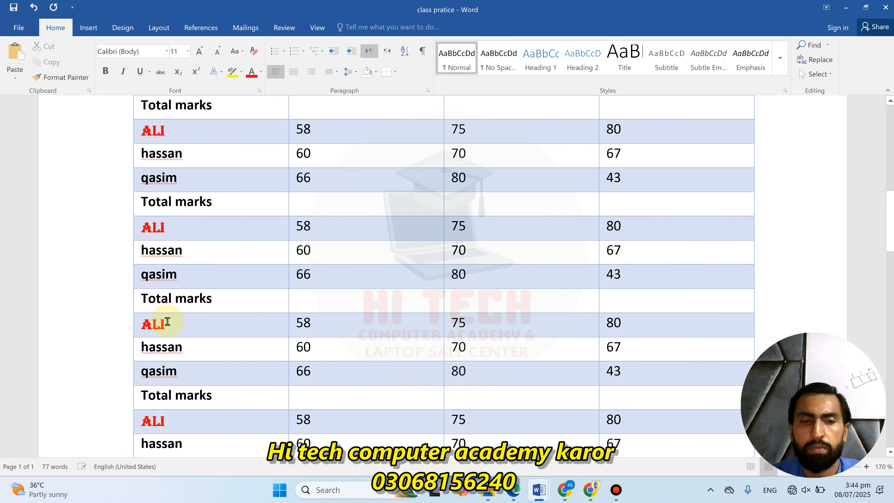
{"action": "key", "text": "ctrl+v"}
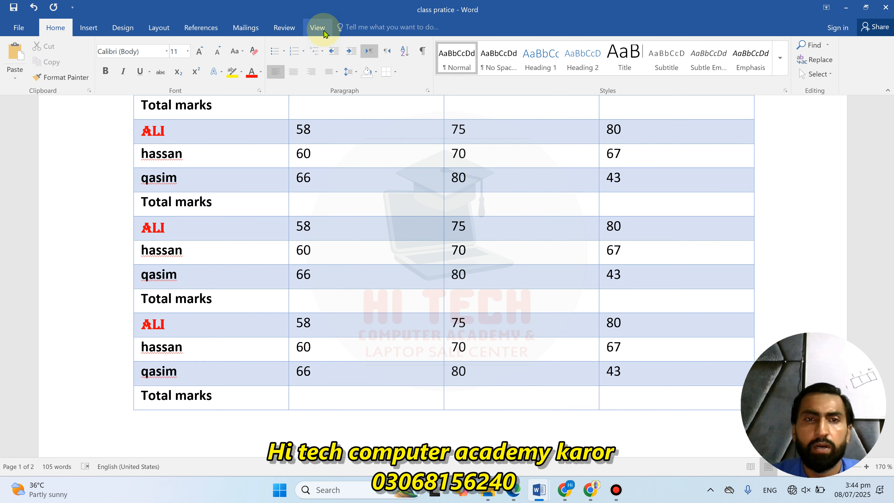
Add four more copies of the student rows at the table's end so that it runs onto page 2
{"action": "left_click", "coordinate": [305, 31]}
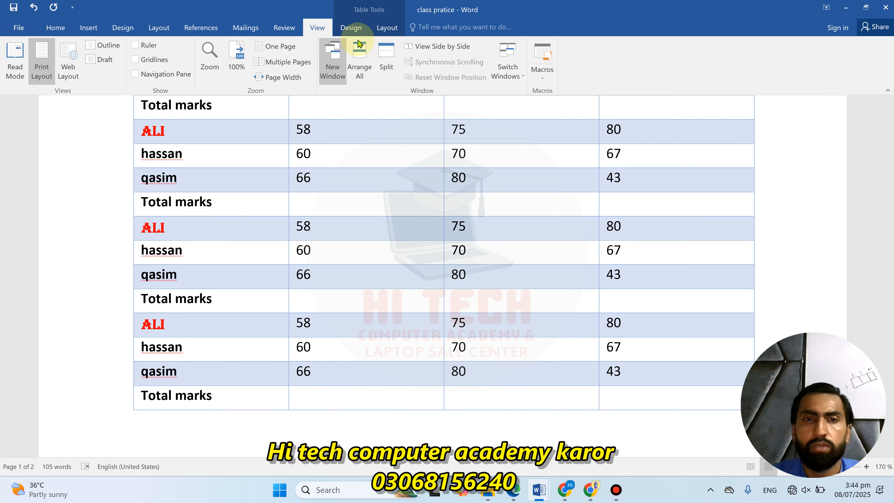
{"action": "left_click", "coordinate": [378, 30]}
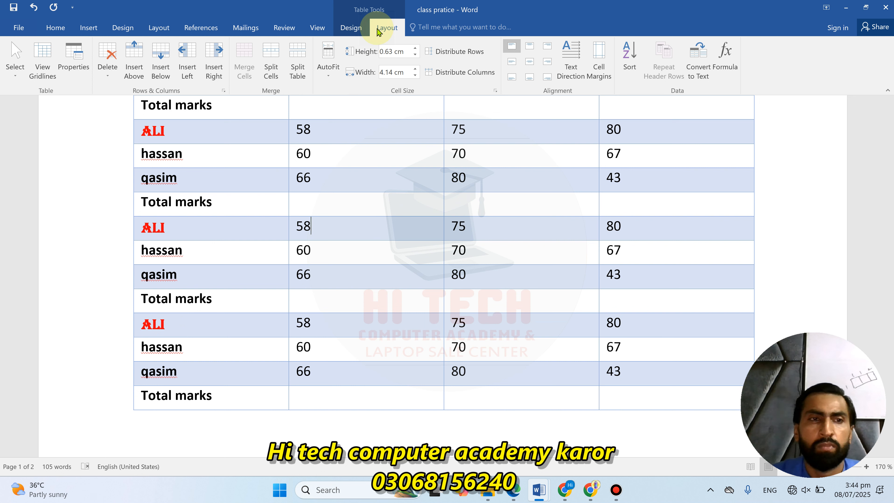
{"action": "scroll", "coordinate": [174, 292], "scroll_direction": "down", "scroll_amount": 3}
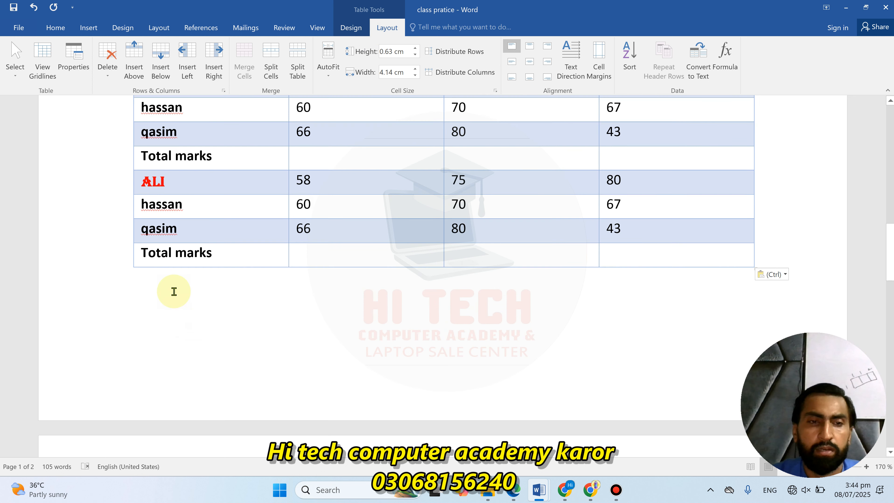
{"action": "scroll", "coordinate": [155, 282], "scroll_direction": "up", "scroll_amount": 1}
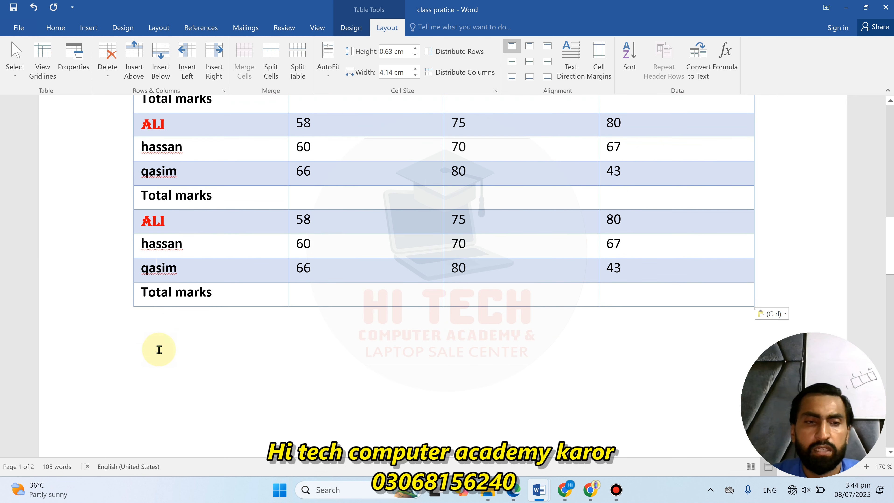
{"action": "left_click", "coordinate": [157, 312]}
{"action": "key", "text": "ctrl+v"}
{"action": "key", "text": "ctrl+v"}
{"action": "key", "text": "ctrl+v"}
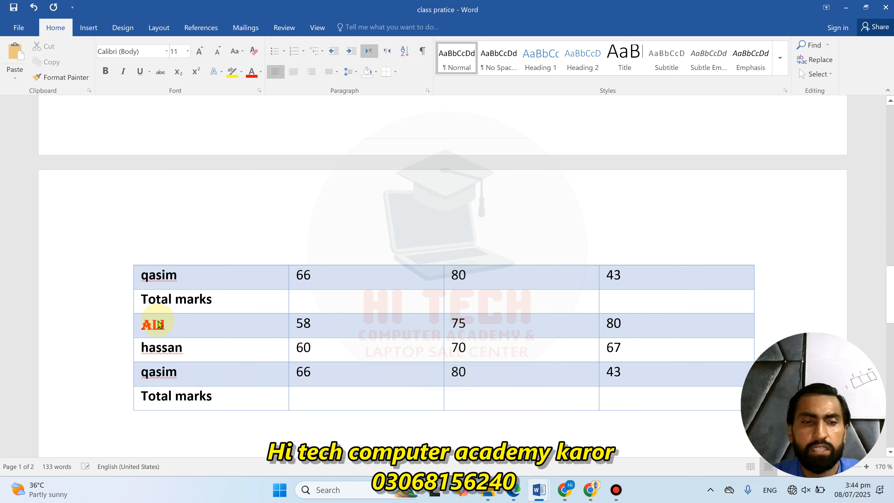
{"action": "key", "text": "ctrl+v"}
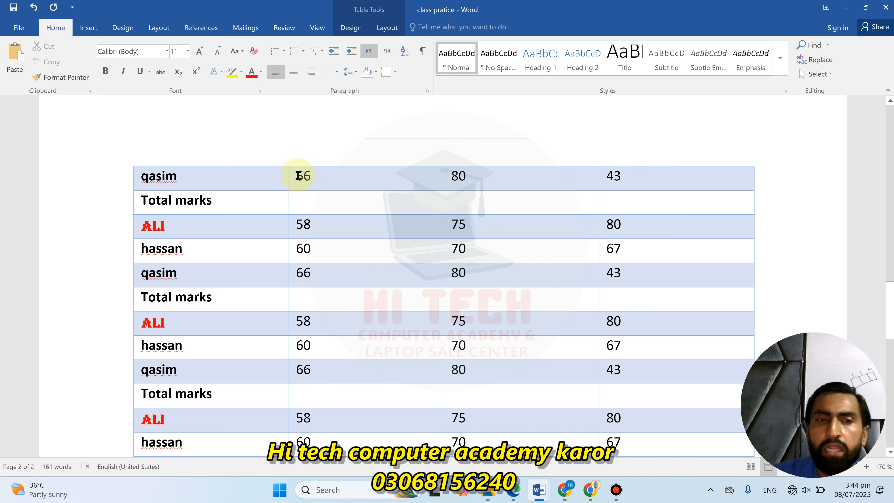
Examine how the marks table continues on page 2 compared with its header row on page 1
{"action": "left_click_drag", "start_coordinate": [301, 176], "coordinate": [631, 347]}
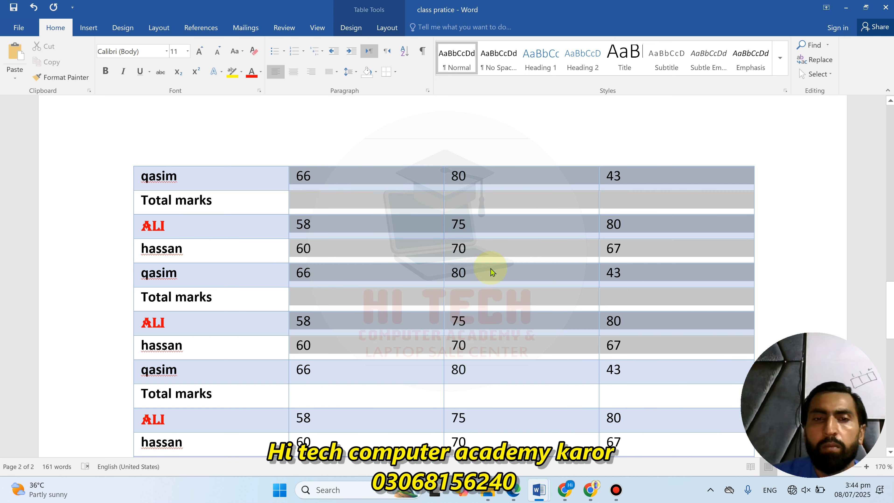
{"action": "left_click", "coordinate": [364, 178]}
{"action": "scroll", "coordinate": [362, 183], "scroll_direction": "up", "scroll_amount": 4}
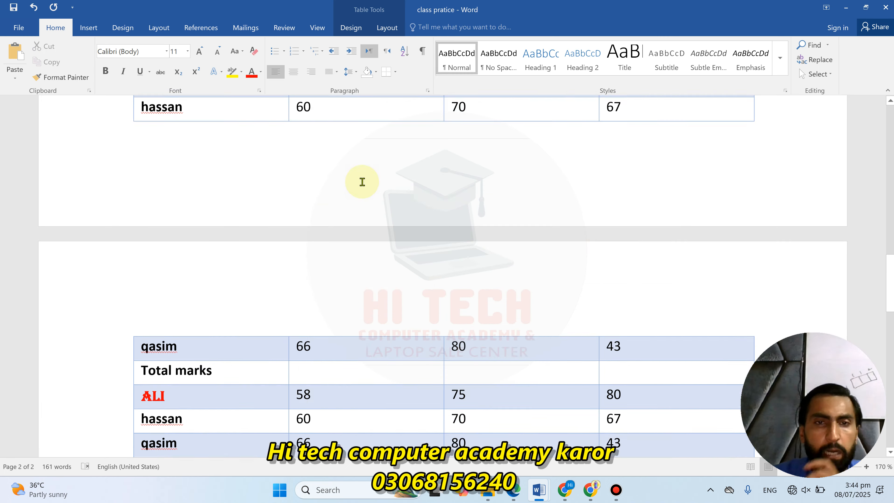
{"action": "scroll", "coordinate": [362, 182], "scroll_direction": "down", "scroll_amount": 8}
{"action": "scroll", "coordinate": [362, 181], "scroll_direction": "up", "scroll_amount": 6}
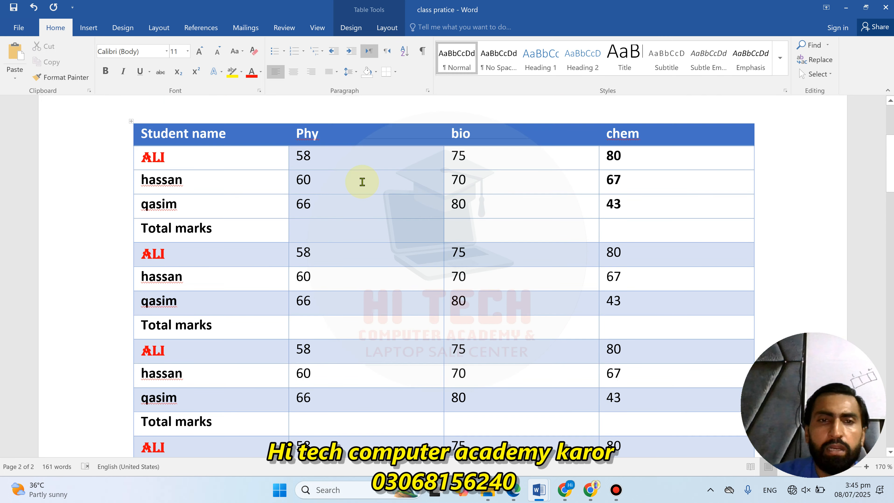
{"action": "scroll", "coordinate": [314, 230], "scroll_direction": "down", "scroll_amount": 5}
{"action": "key", "text": "ctrl+v"}
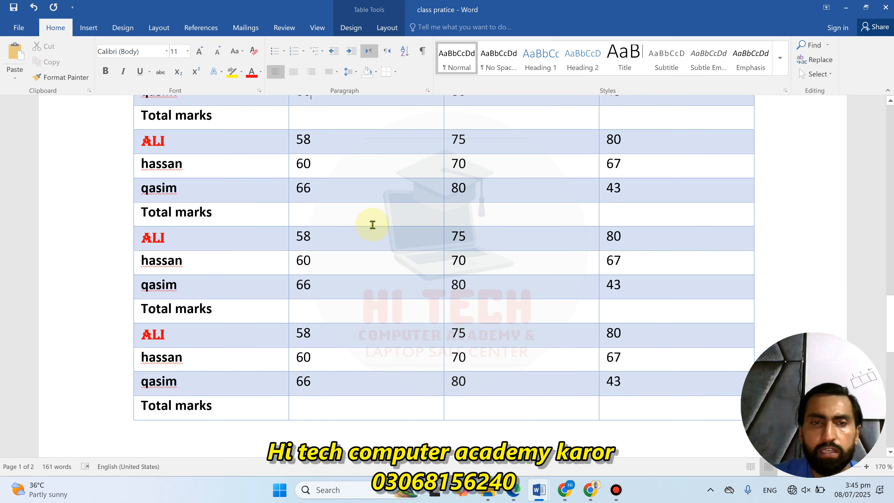
{"action": "scroll", "coordinate": [357, 213], "scroll_direction": "up", "scroll_amount": 3}
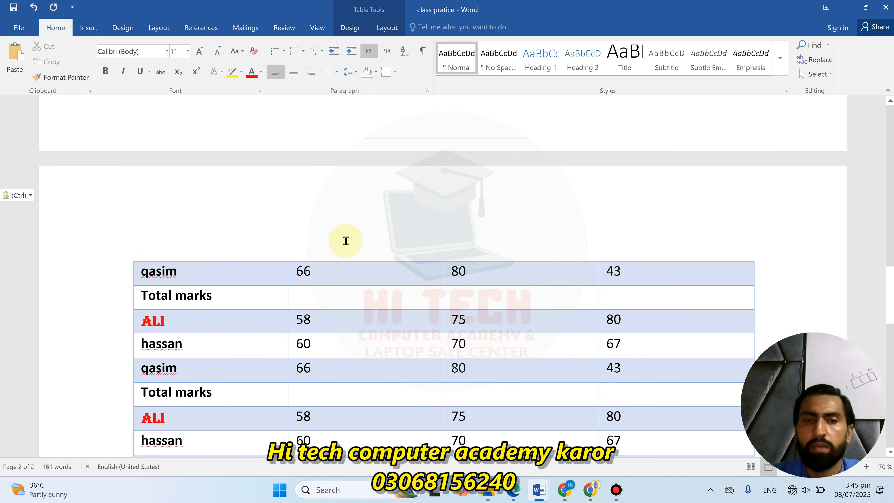
Turn on Repeat Header Rows for the marks table's first row and check the top of page 2
{"action": "scroll", "coordinate": [394, 277], "scroll_direction": "up", "scroll_amount": 20}
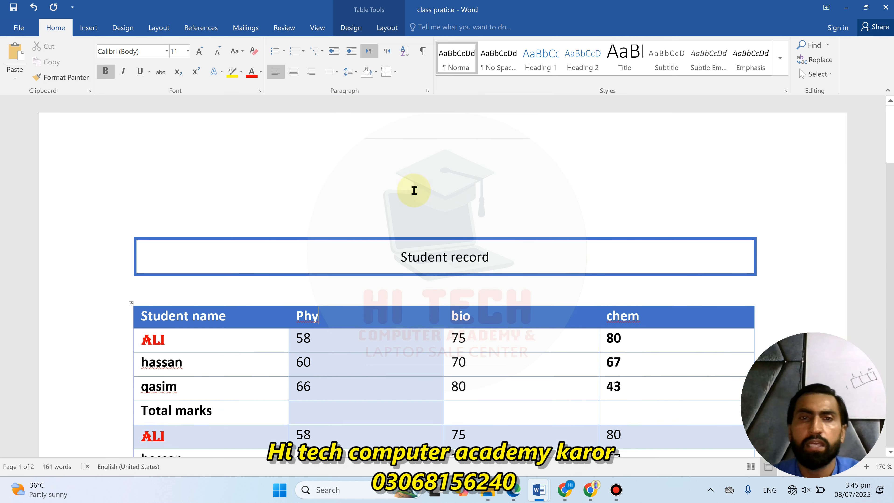
{"action": "left_click", "coordinate": [386, 28]}
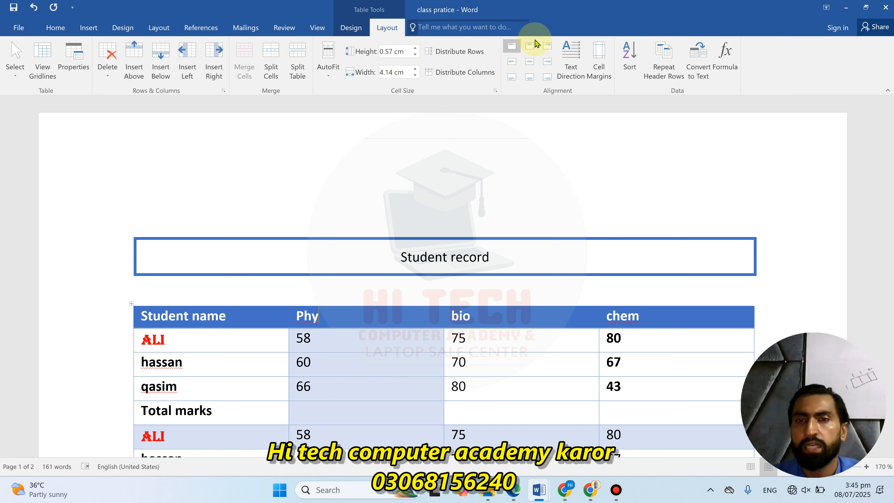
{"action": "left_click", "coordinate": [672, 56]}
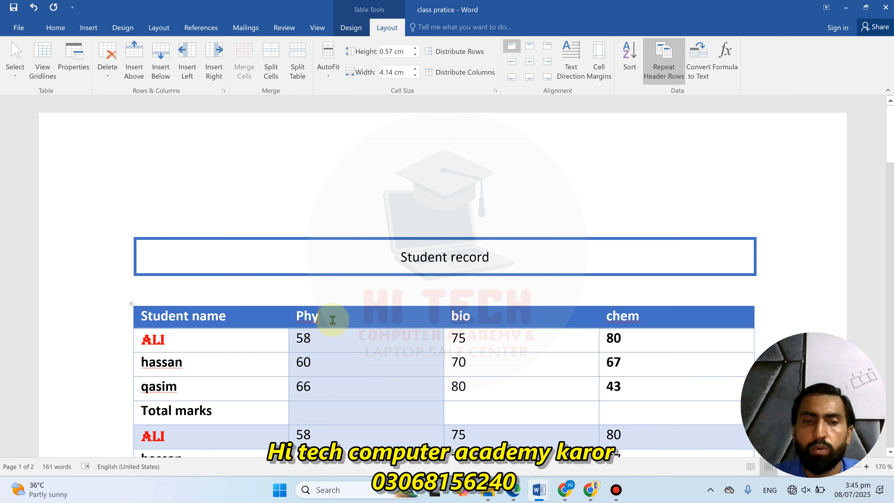
{"action": "scroll", "coordinate": [365, 310], "scroll_direction": "down", "scroll_amount": 15}
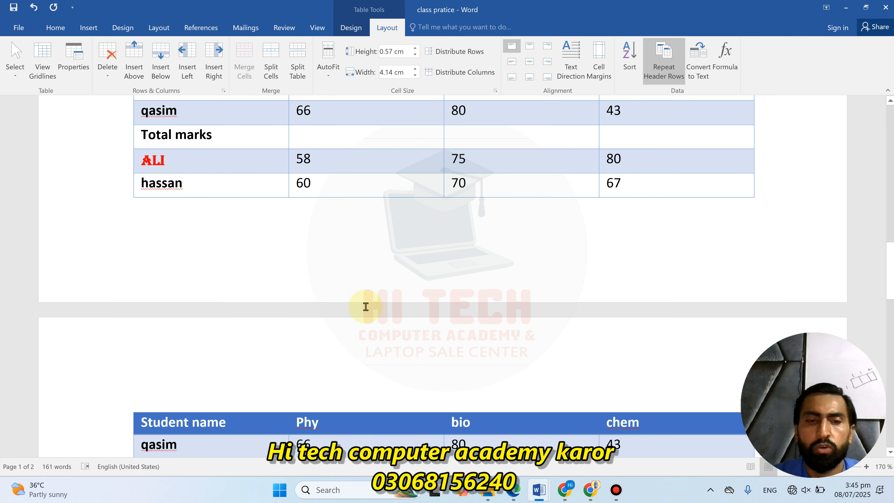
{"action": "scroll", "coordinate": [278, 281], "scroll_direction": "down", "scroll_amount": 6}
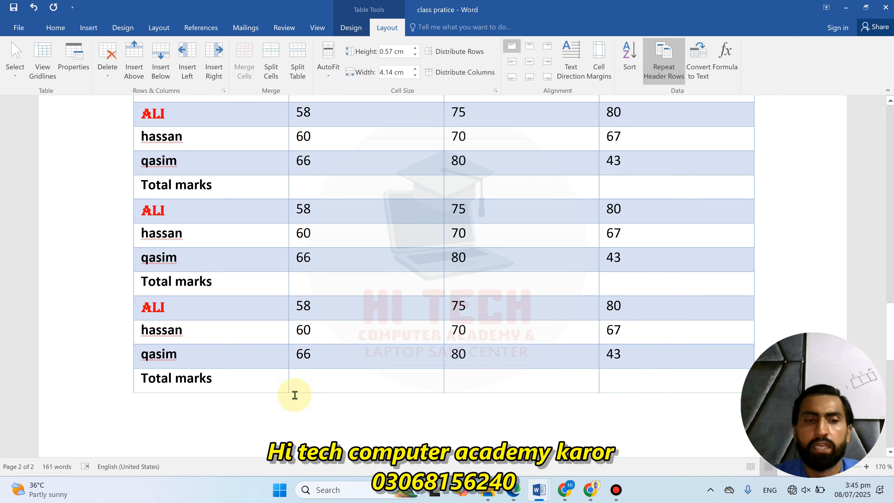
Paste the student rows six more times at the end of the table to extend it onto page 3
{"action": "left_click", "coordinate": [280, 422]}
{"action": "left_click", "coordinate": [192, 398]}
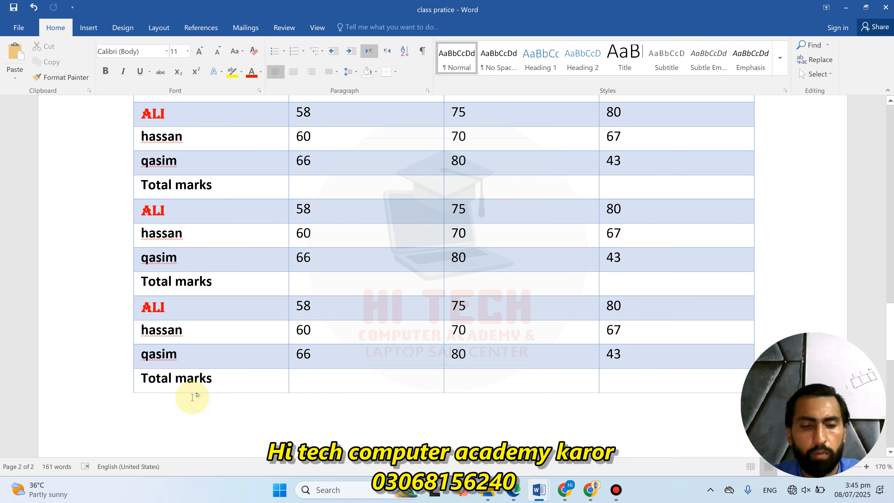
{"action": "key", "text": "ctrl+v"}
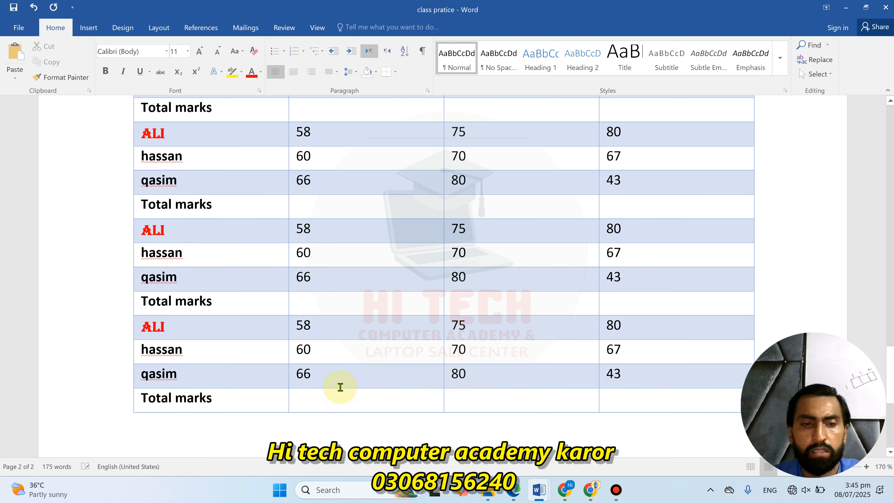
{"action": "key", "text": "Return"}
{"action": "key", "text": "Return"}
{"action": "key", "text": "Return"}
{"action": "key", "text": "Return"}
{"action": "type", "text": "Student name\tPhy\tbio\tchem ALI\t58\t75\t80 hassan\t60\t70\t67 qasim\t66\t80\t43 Total marks"}
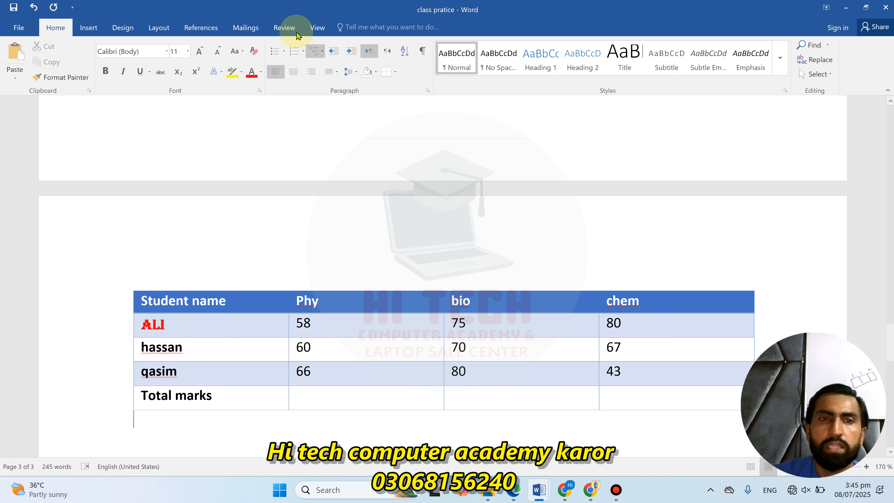
Convert the three student rows of the marks table on page 3 to text separated by tabs, and undo the conversion
{"action": "left_click", "coordinate": [396, 348]}
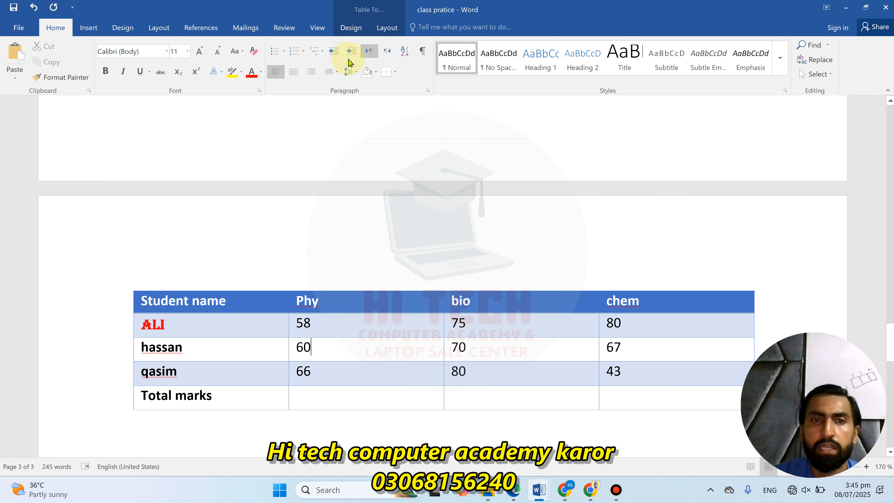
{"action": "left_click", "coordinate": [385, 28]}
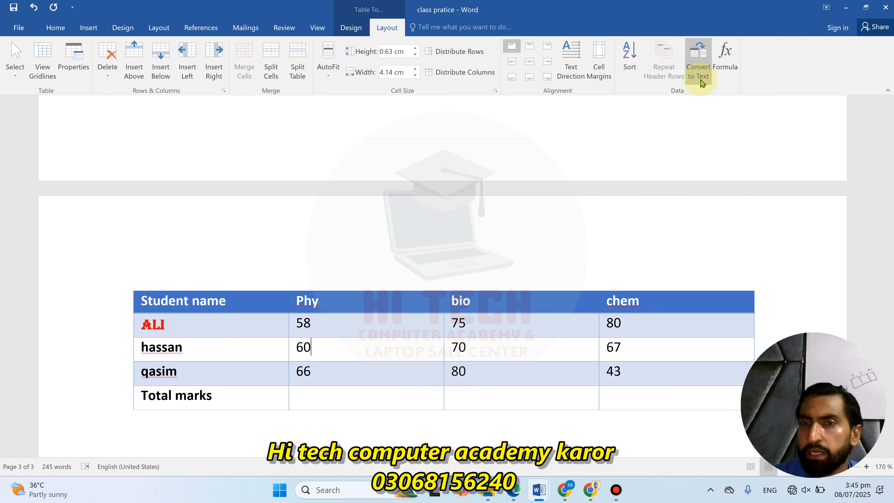
{"action": "scroll", "coordinate": [487, 343], "scroll_direction": "down", "scroll_amount": 3}
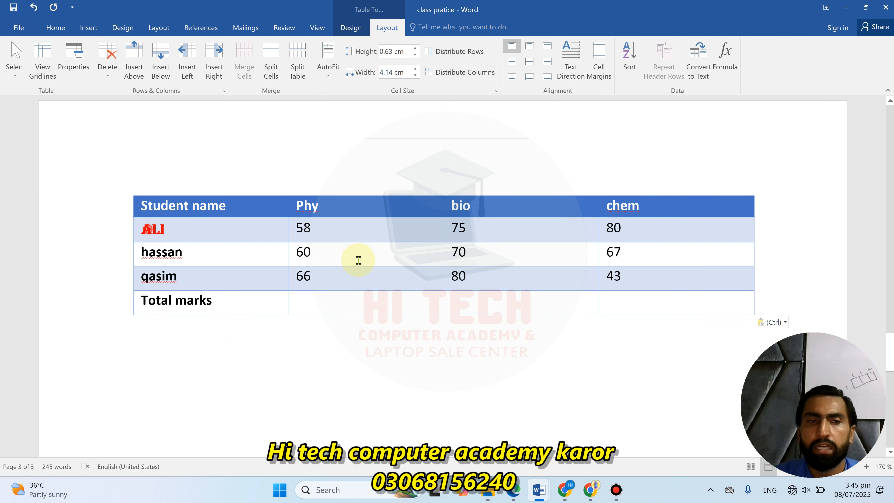
{"action": "left_click_drag", "start_coordinate": [358, 260], "coordinate": [620, 275]}
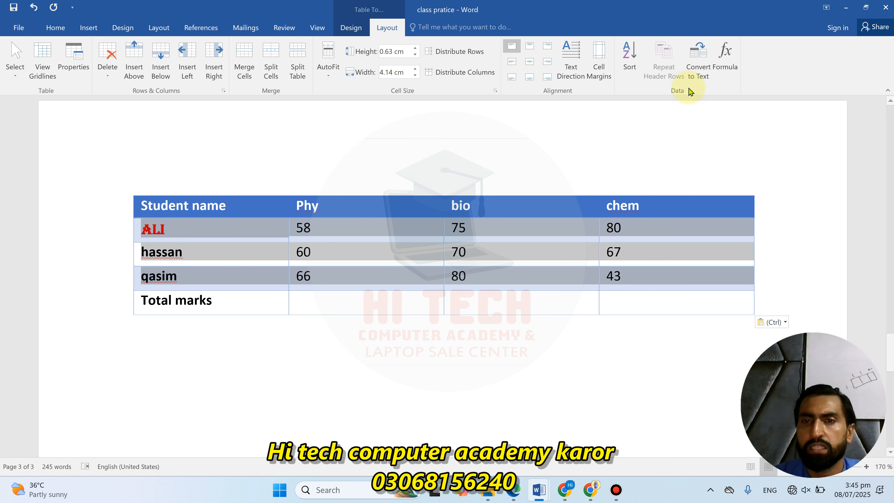
{"action": "left_click", "coordinate": [699, 62]}
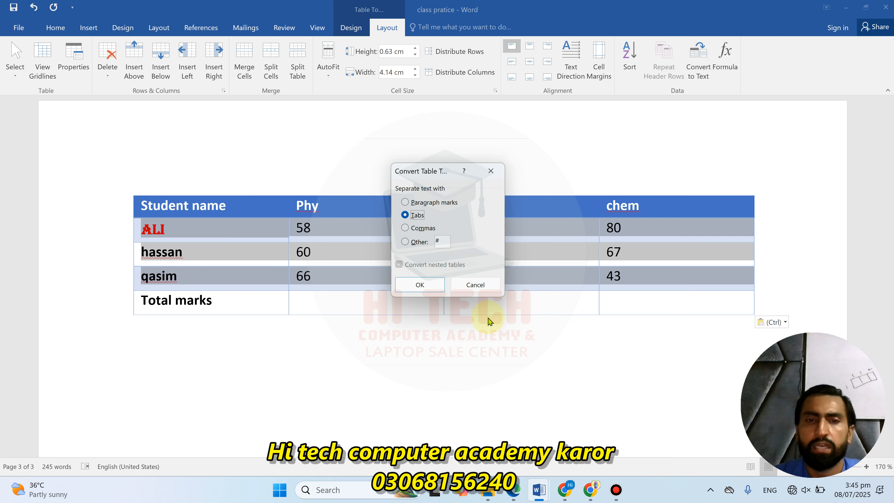
{"action": "left_click", "coordinate": [414, 288]}
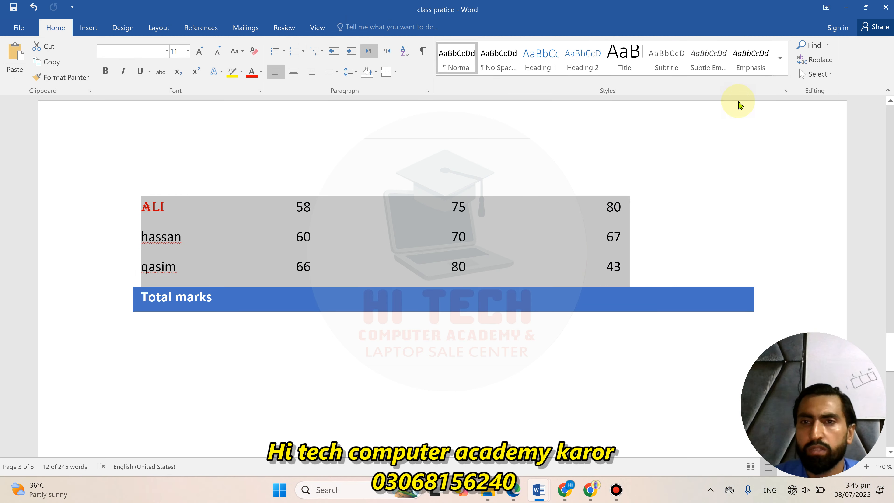
{"action": "left_click", "coordinate": [312, 209]}
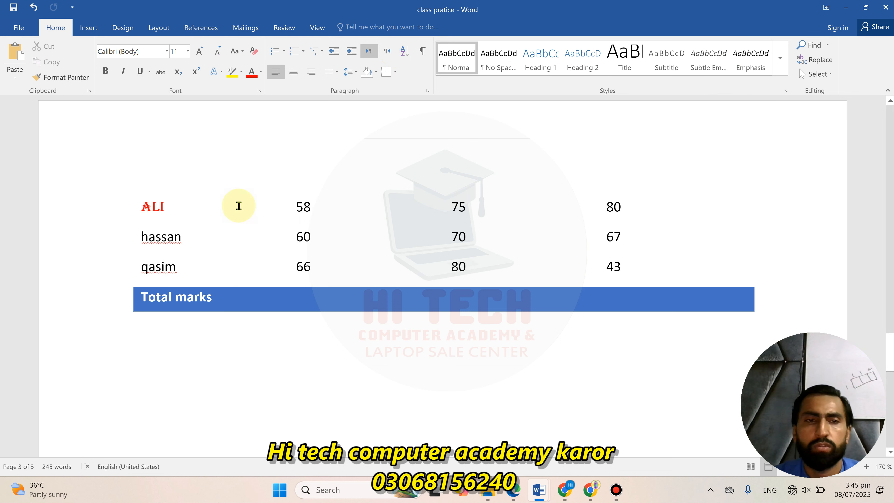
{"action": "left_click_drag", "start_coordinate": [139, 207], "coordinate": [619, 268]}
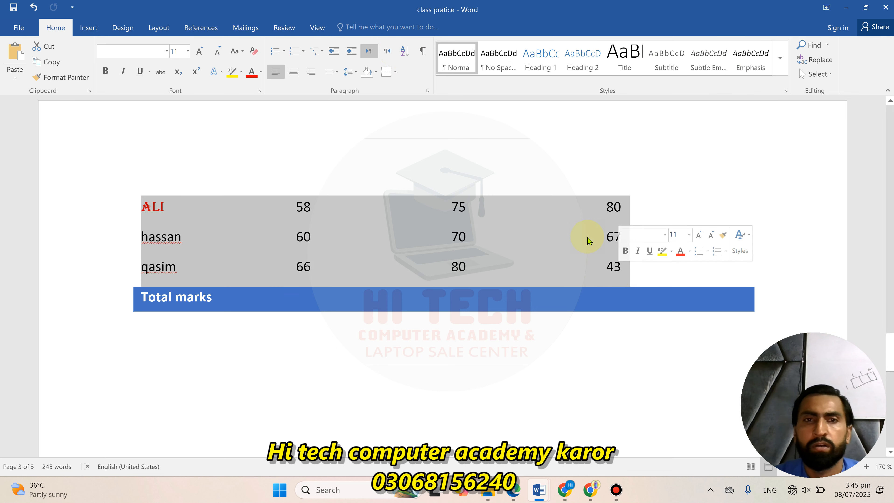
{"action": "key", "text": "ctrl+z"}
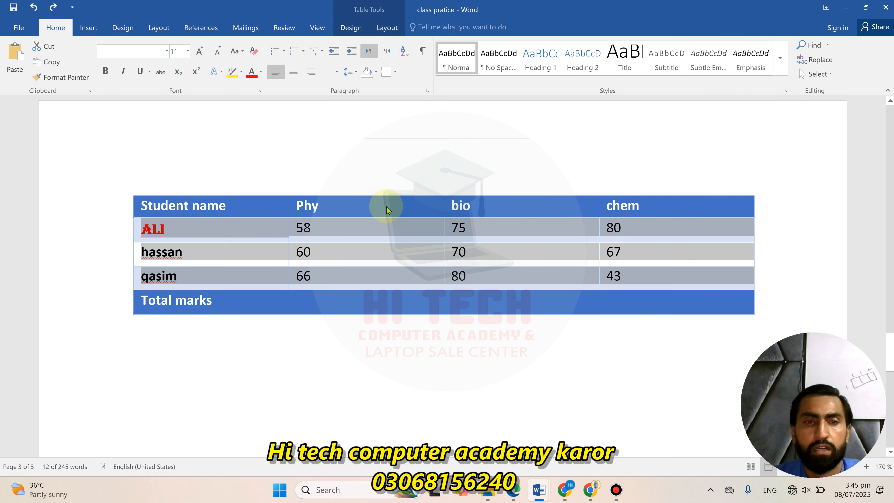
Convert the three selected student rows to text separated by commas, and undo the conversion
{"action": "left_click", "coordinate": [388, 28]}
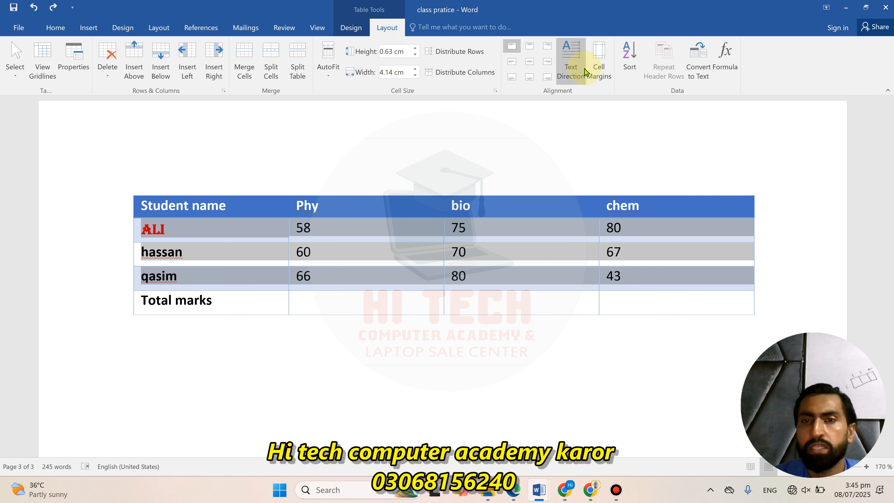
{"action": "left_click", "coordinate": [697, 63]}
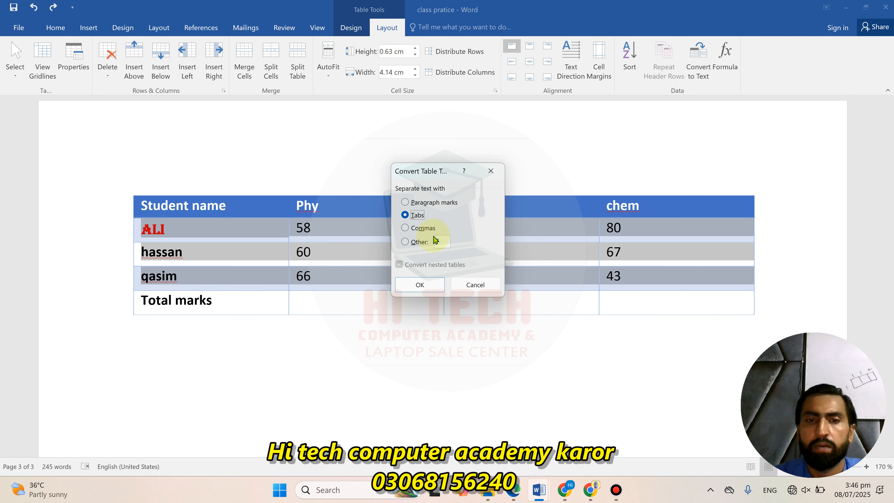
{"action": "left_click", "coordinate": [420, 285]}
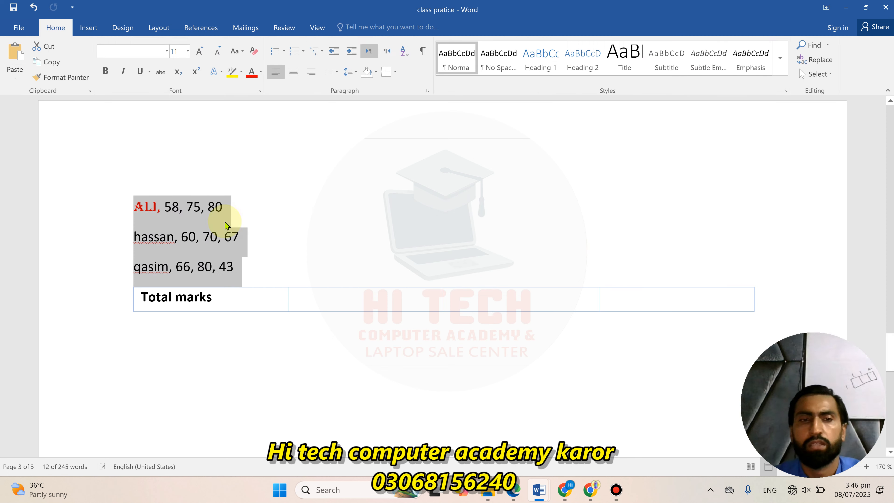
{"action": "key", "text": "ctrl+z"}
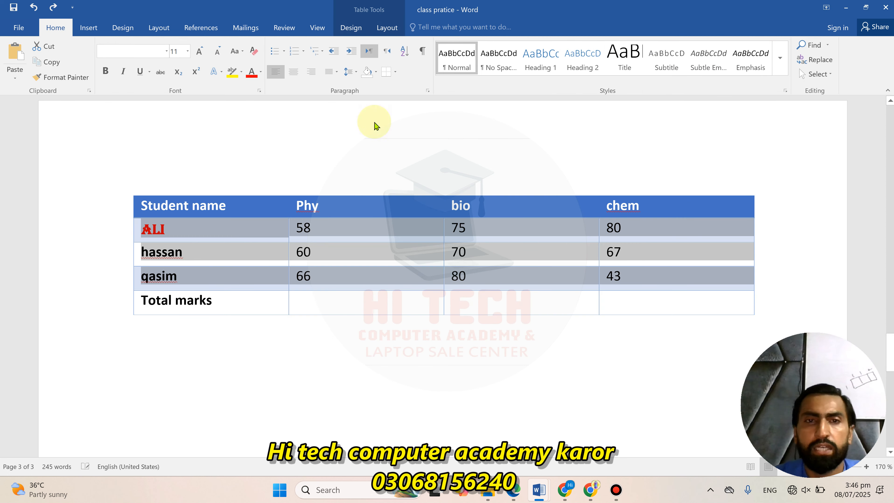
Convert the selected student rows to text using a hyphen as the custom separator, and undo the conversion
{"action": "left_click", "coordinate": [389, 34]}
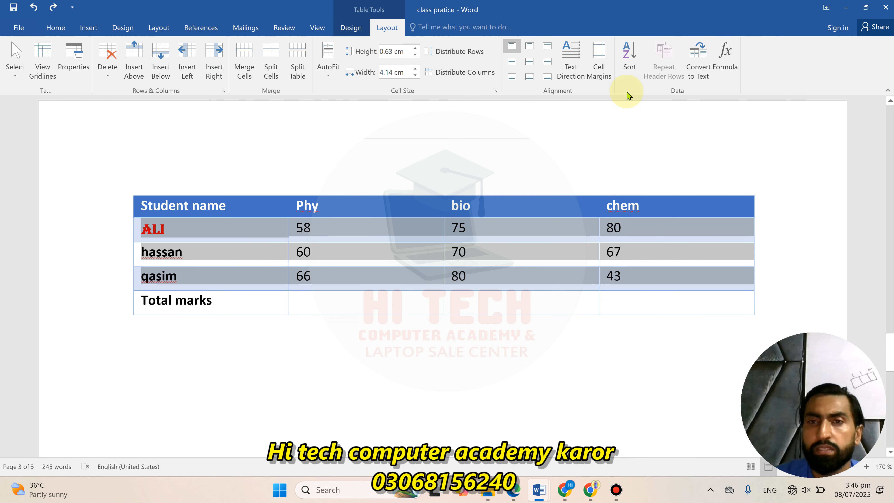
{"action": "left_click", "coordinate": [695, 60]}
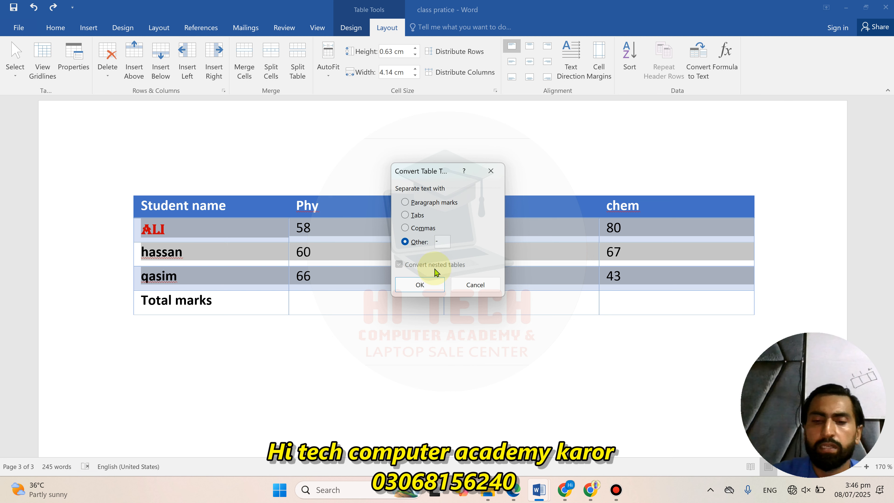
{"action": "left_click", "coordinate": [428, 289]}
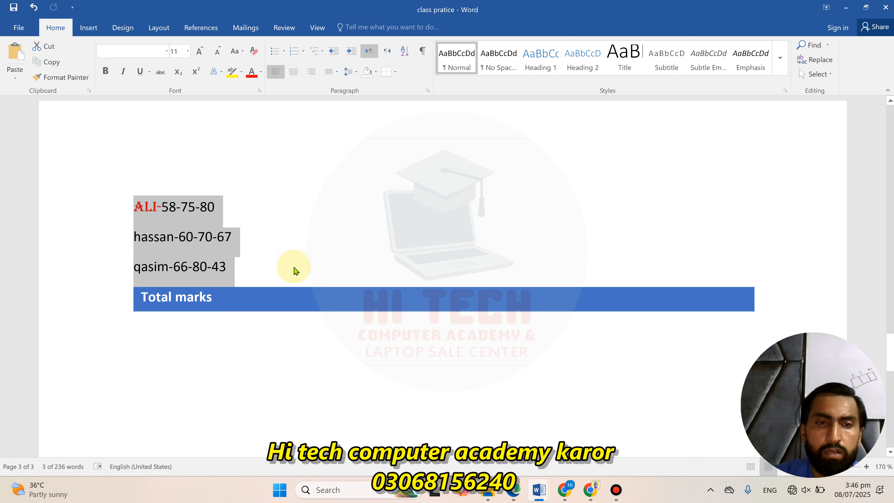
{"action": "key", "text": "ctrl+z"}
{"action": "left_click", "coordinate": [387, 28]}
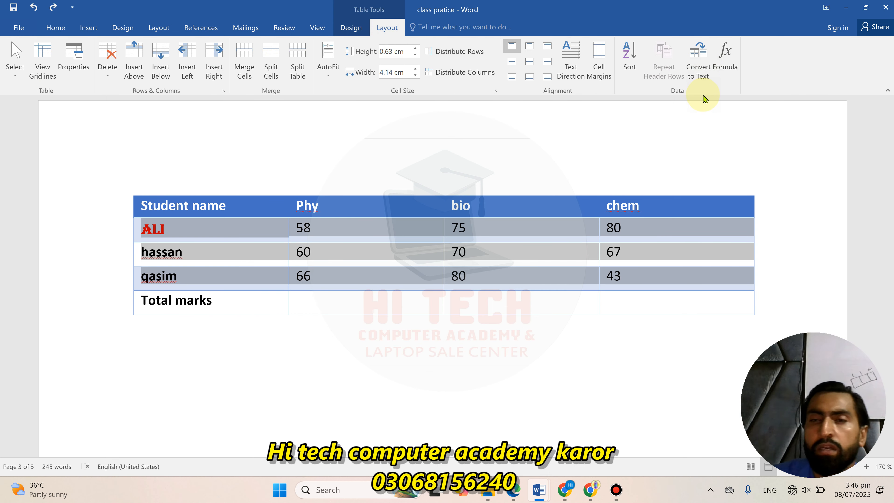
{"action": "left_click", "coordinate": [616, 490]}
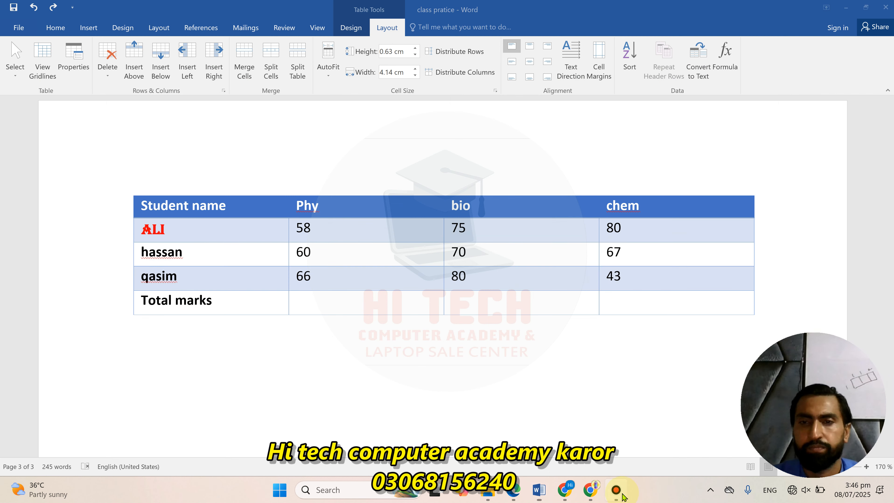